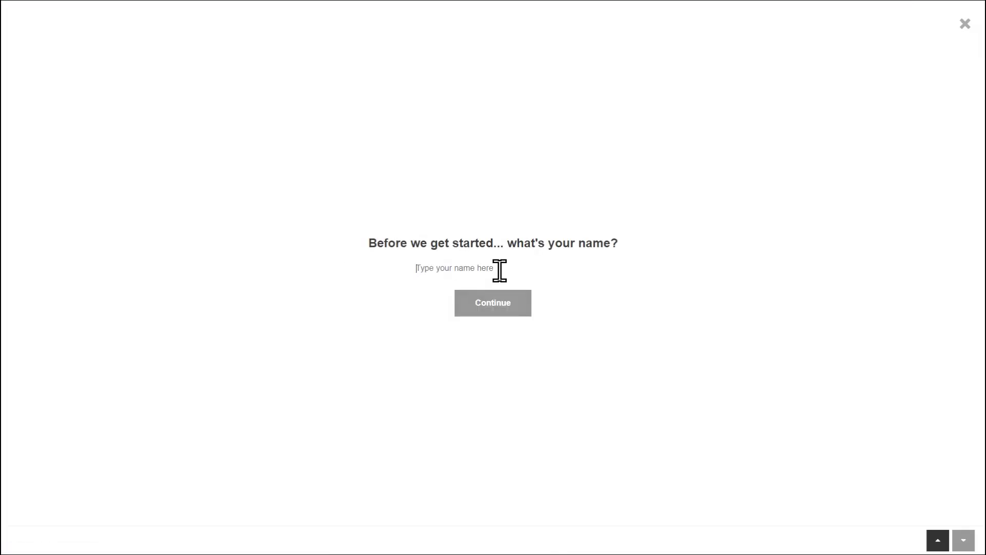
Enter a respondent name, pick 30's, and answer 'It feels dry and flakey' to reach Dry Skin.
{"action": "type", "text": "Alex"}
{"action": "left_click", "coordinate": [492, 303]}
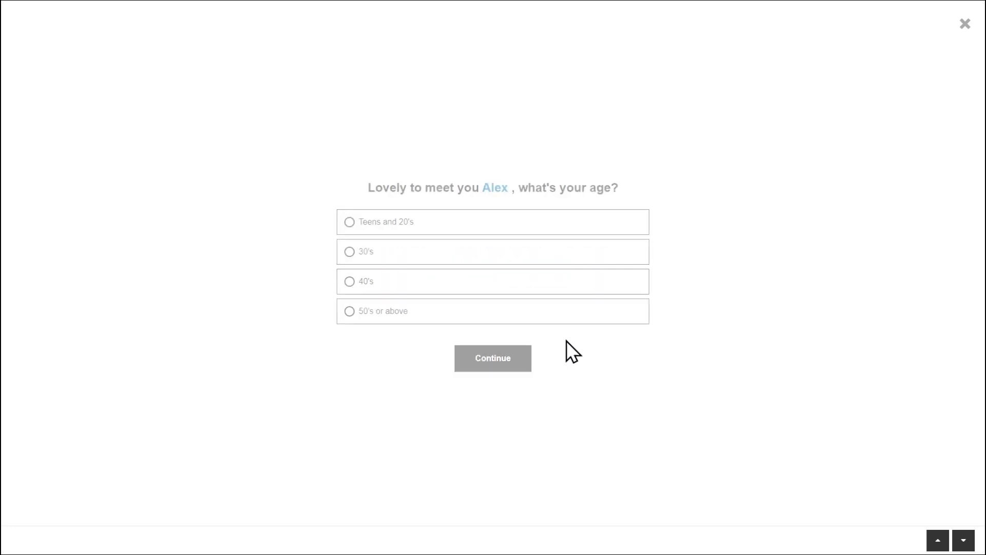
{"action": "left_click", "coordinate": [560, 251]}
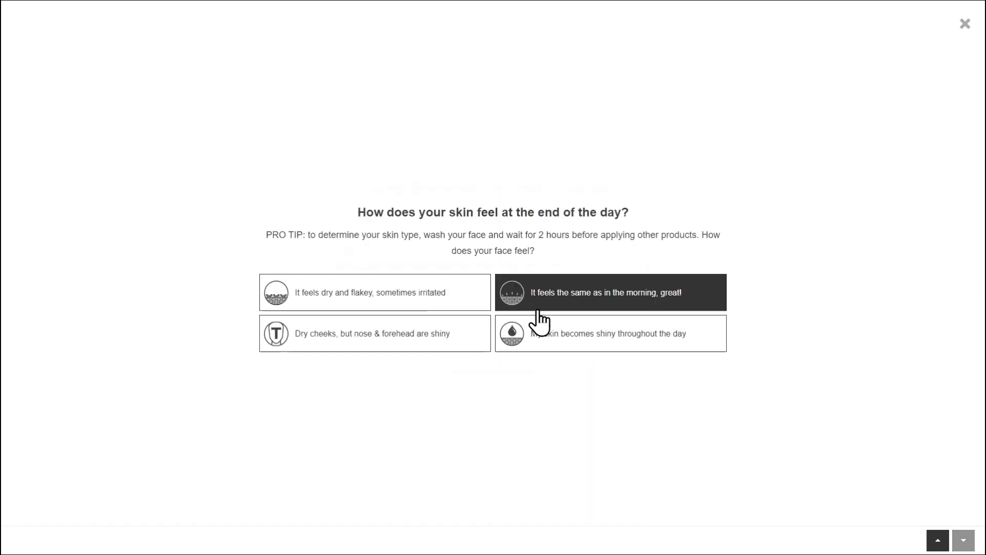
{"action": "left_click", "coordinate": [446, 304]}
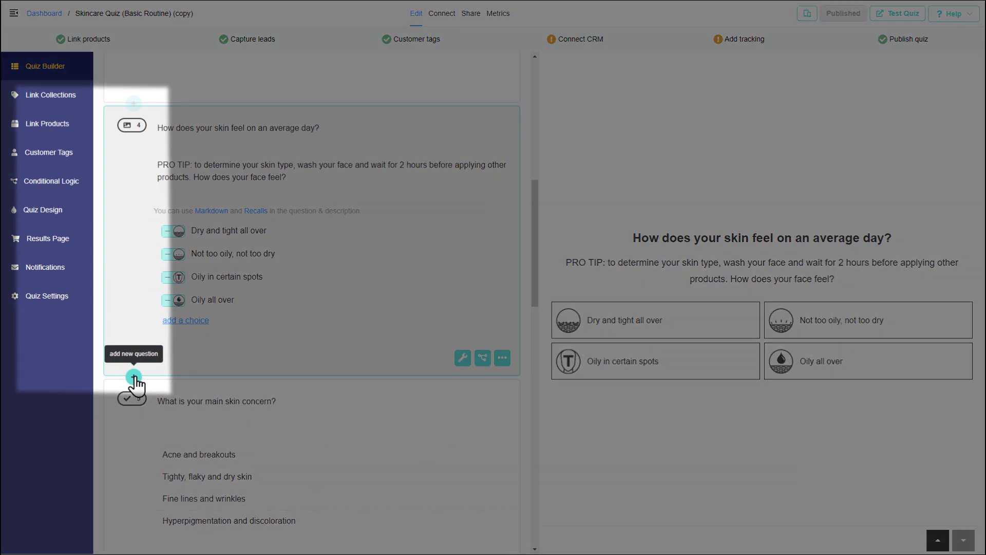
Insert a statement after question 4 titled 'You have Dry Skin'.
{"action": "left_click", "coordinate": [134, 377]}
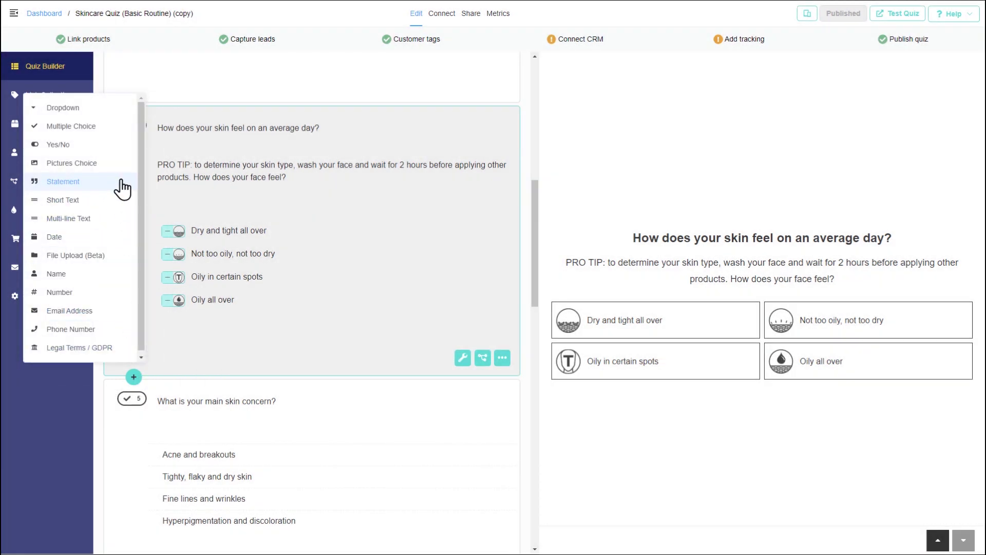
{"action": "left_click", "coordinate": [122, 182]}
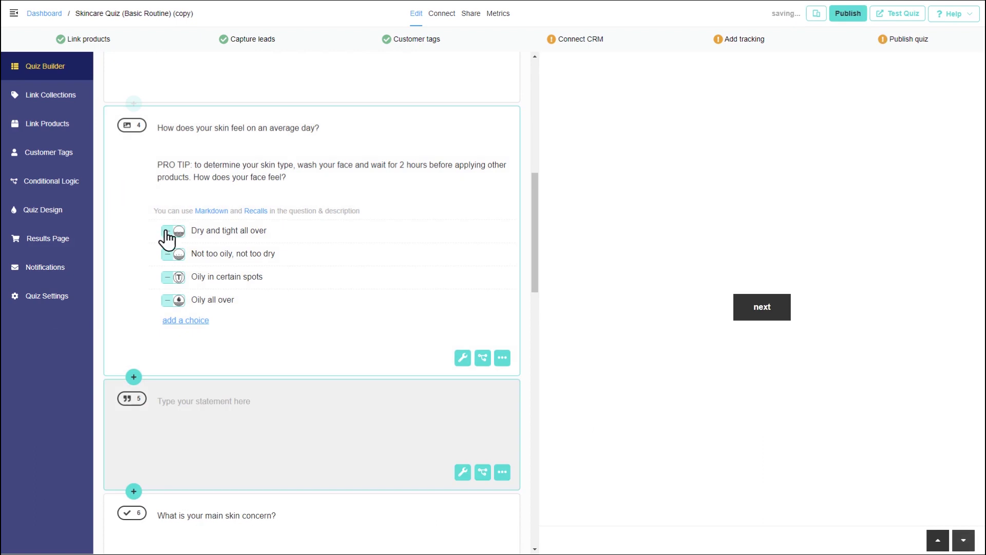
{"action": "left_click", "coordinate": [315, 411]}
{"action": "type", "text": "You have Dry Skin"}
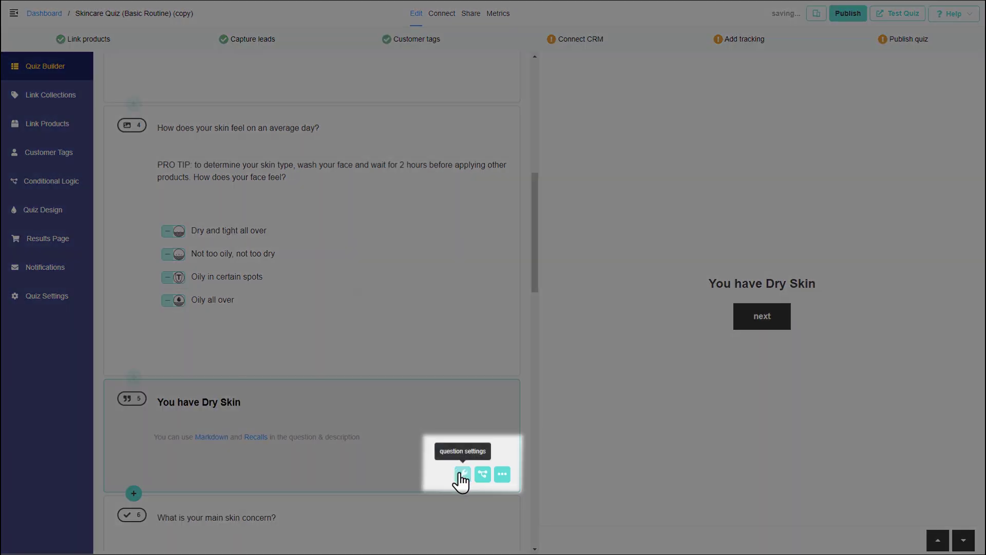
Enable Show Description on the Dry Skin statement and paste in its nourishing-routine description.
{"action": "left_click", "coordinate": [460, 473]}
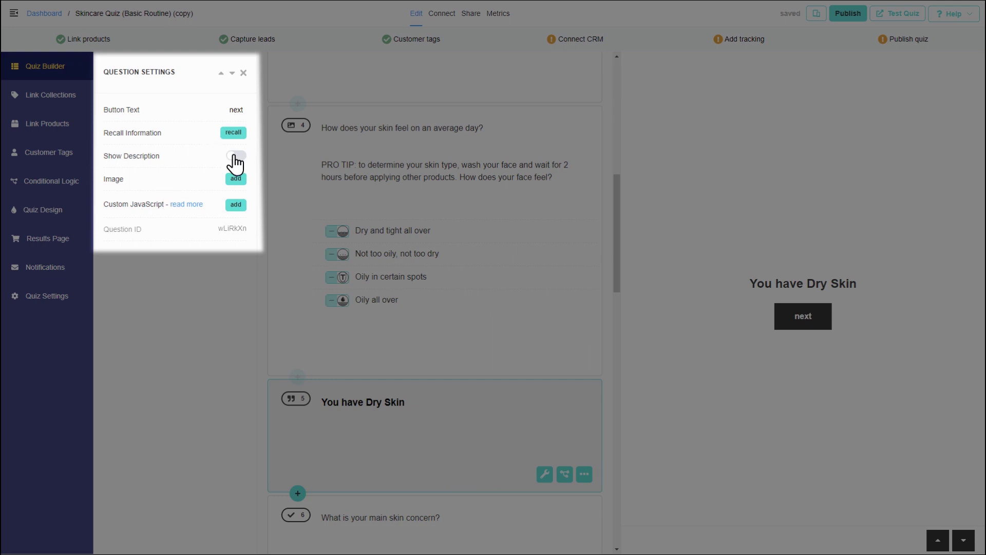
{"action": "left_click", "coordinate": [236, 155]}
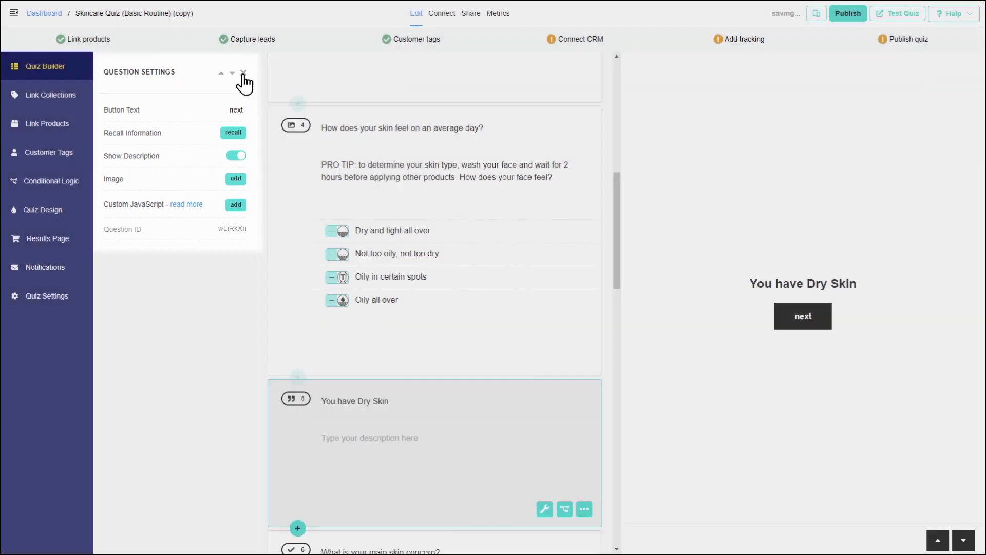
{"action": "left_click", "coordinate": [243, 74]}
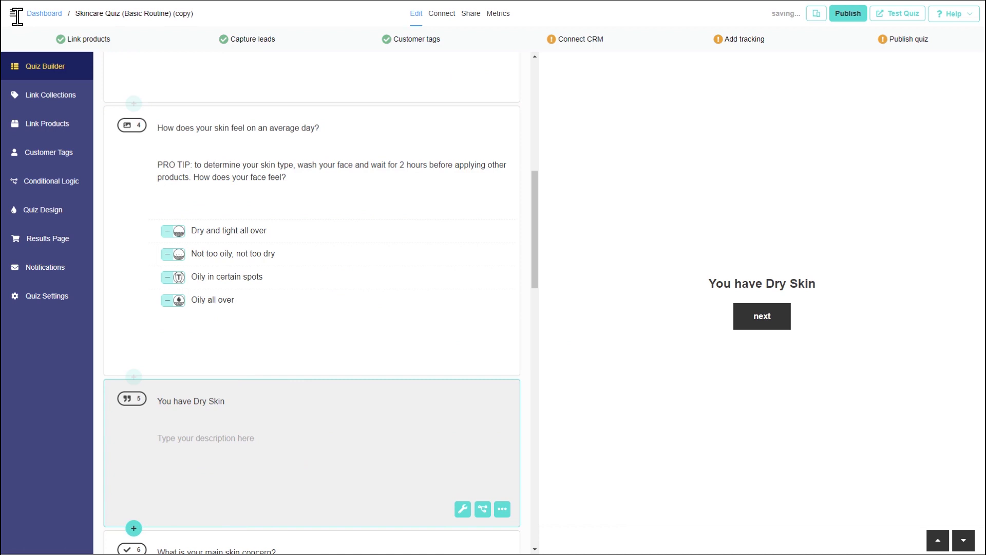
{"action": "left_click", "coordinate": [333, 441]}
{"action": "type", "text": "The itchiness, tightness and dryness - we know your struggle! Your skin wants a routine that's deeply nourishing and hydrating."}
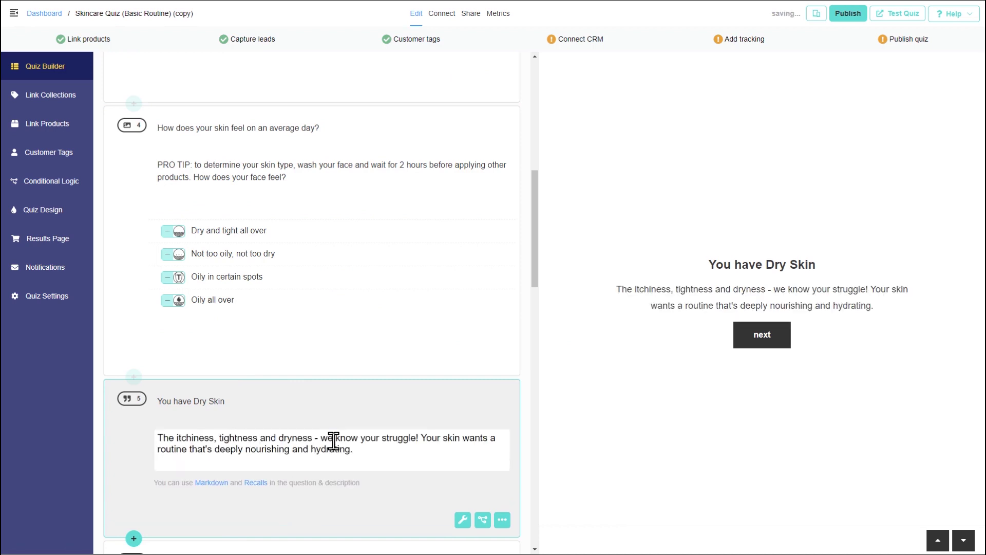
{"action": "scroll", "coordinate": [374, 432], "scroll_direction": "down", "scroll_amount": 2}
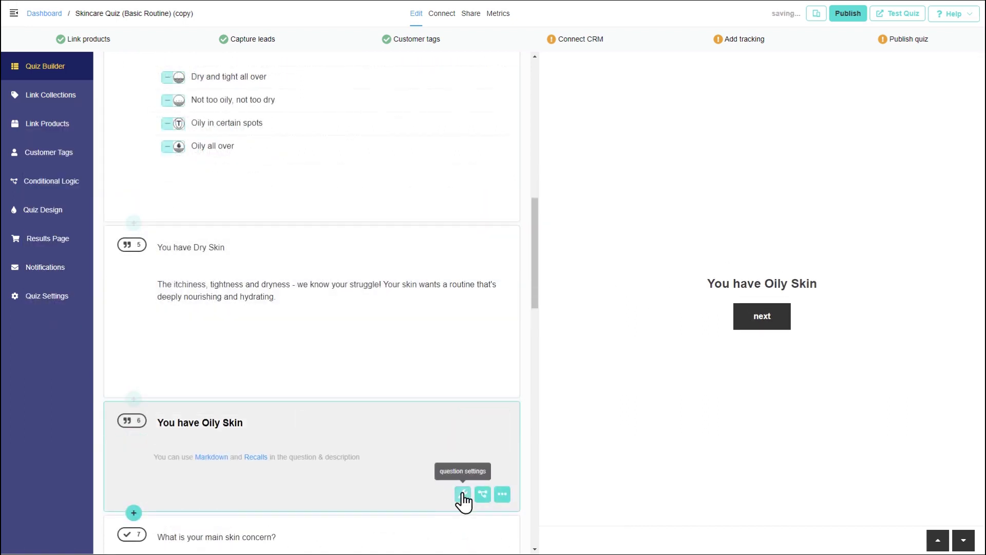
Add Oily, Normal and 'You have Combination-Type Skin' statements with descriptions enabled.
{"action": "left_click", "coordinate": [463, 497]}
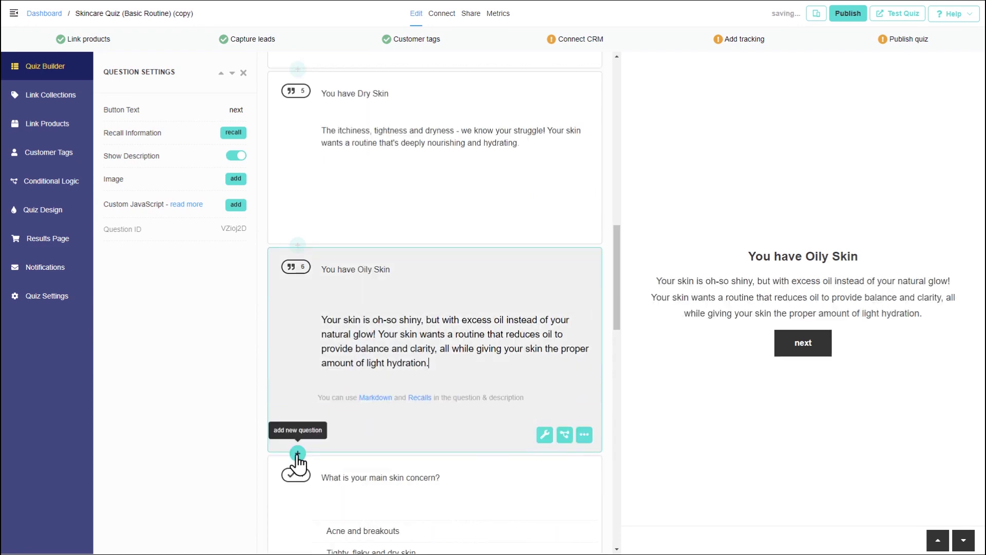
{"action": "left_click", "coordinate": [297, 452]}
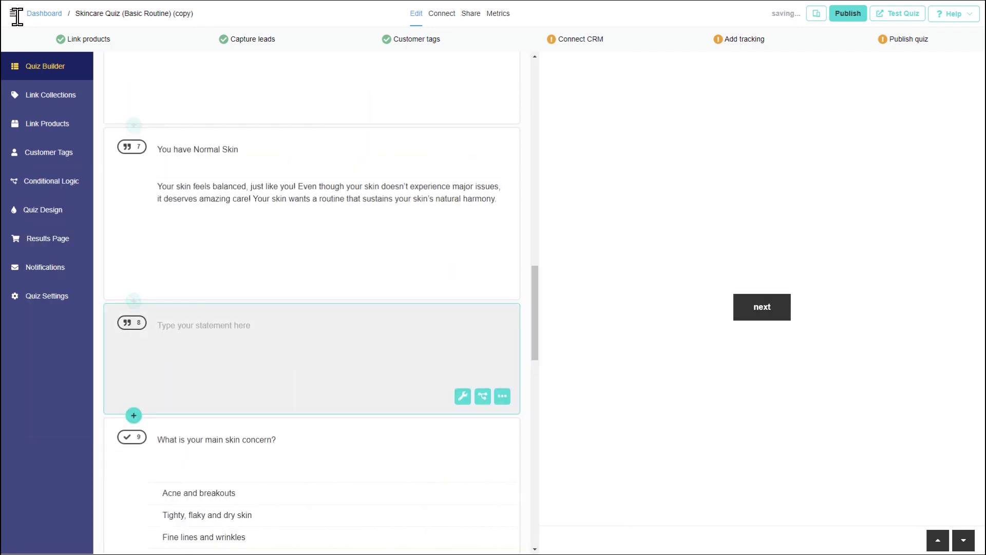
{"action": "type", "text": "You have Combination-Type Skin"}
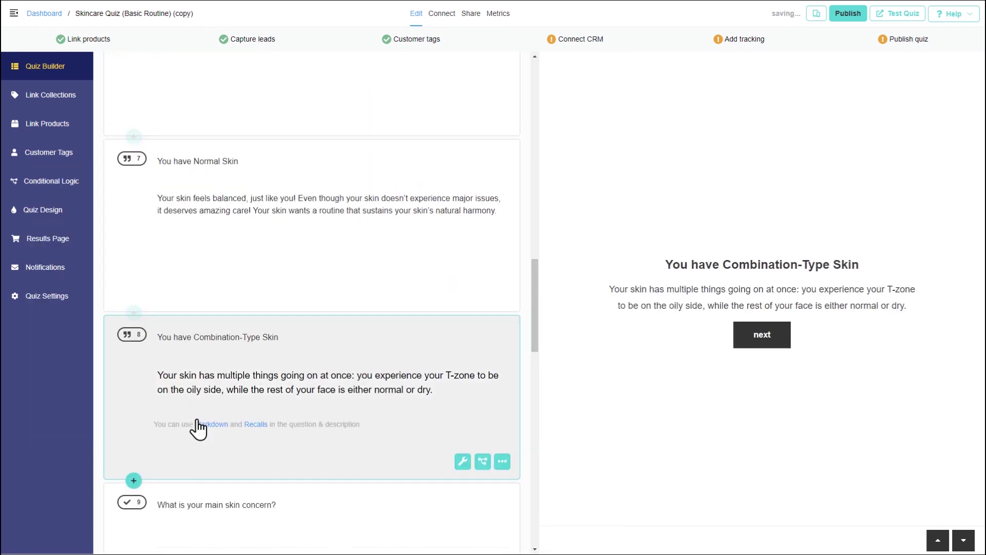
{"action": "scroll", "coordinate": [194, 414], "scroll_direction": "up", "scroll_amount": 8}
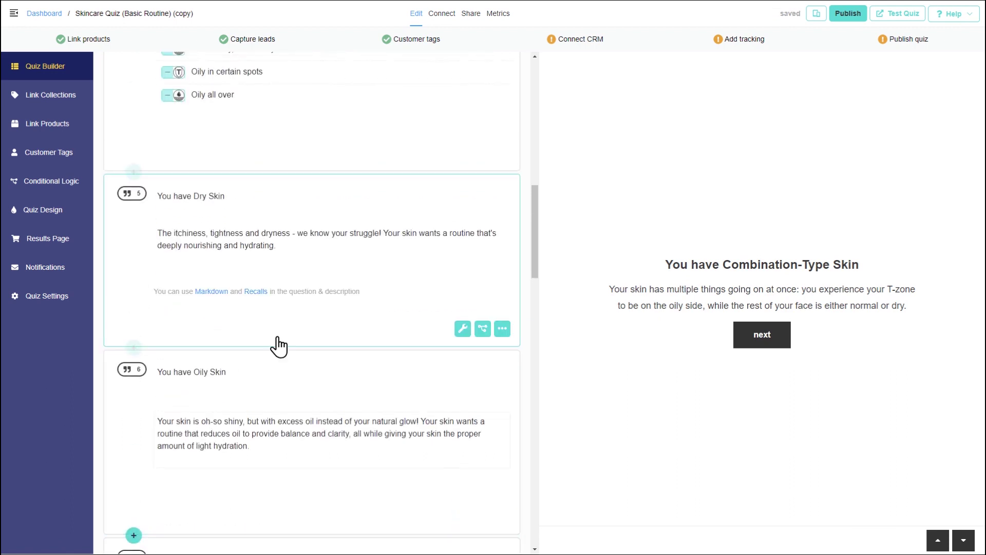
Preview the Dry, Oily, Normal and Combination-Type Skin result cards in turn.
{"action": "left_click", "coordinate": [302, 334]}
{"action": "left_click", "coordinate": [762, 345]}
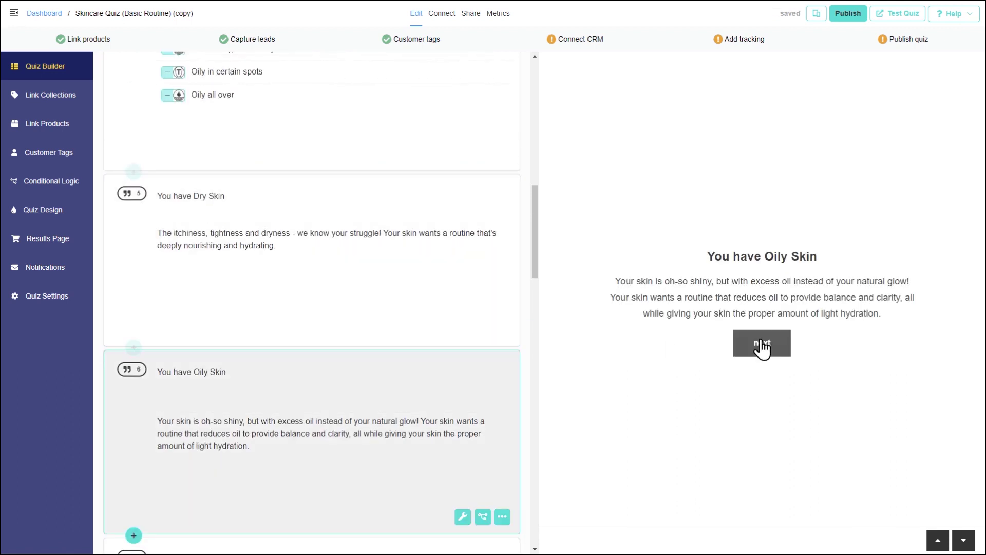
{"action": "scroll", "coordinate": [452, 387], "scroll_direction": "down", "scroll_amount": 4}
{"action": "left_click", "coordinate": [768, 349]}
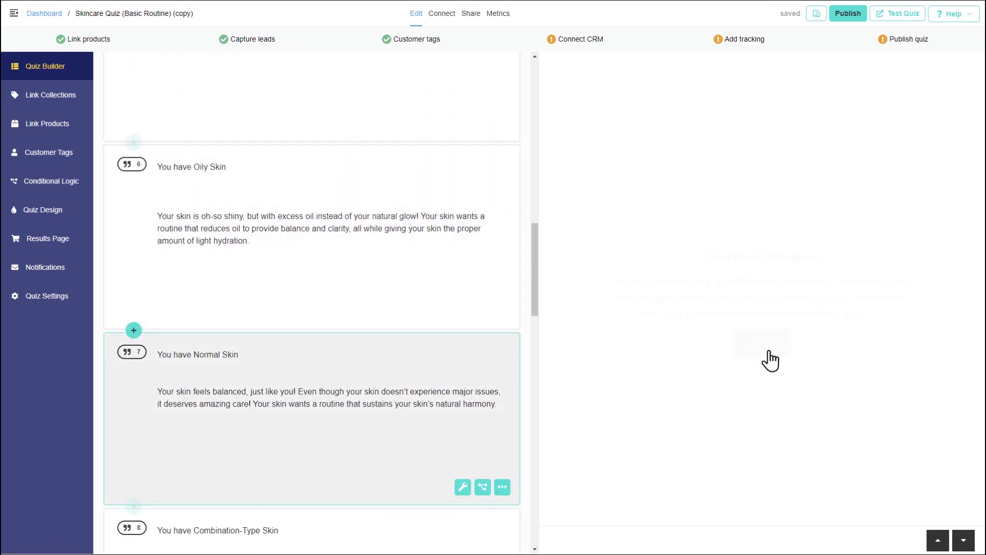
{"action": "scroll", "coordinate": [438, 380], "scroll_direction": "down", "scroll_amount": 4}
{"action": "left_click", "coordinate": [770, 344]}
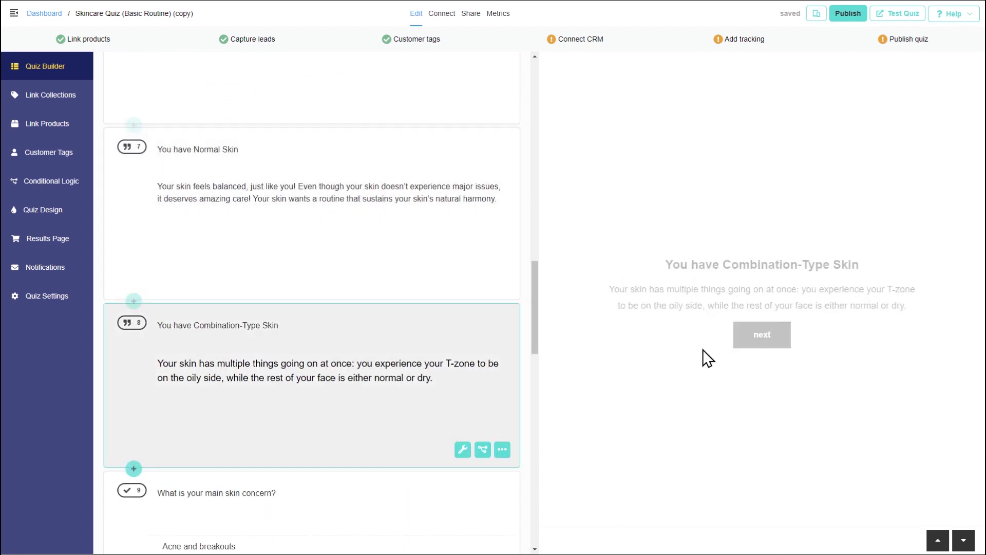
{"action": "left_click", "coordinate": [445, 365]}
{"action": "scroll", "coordinate": [447, 370], "scroll_direction": "down", "scroll_amount": 2}
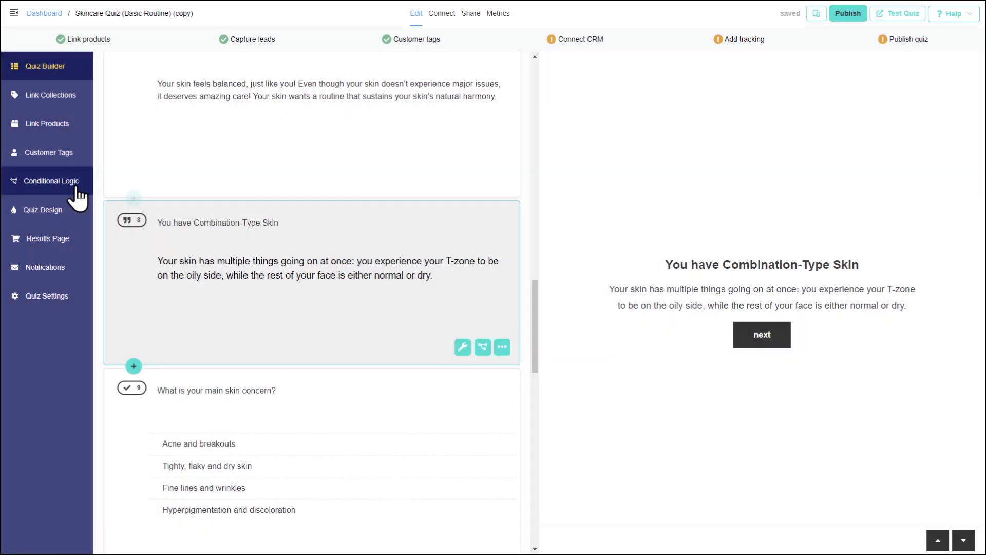
Open the Conditional Logic flowchart and select question 4, the skin-feel question.
{"action": "left_click", "coordinate": [78, 197]}
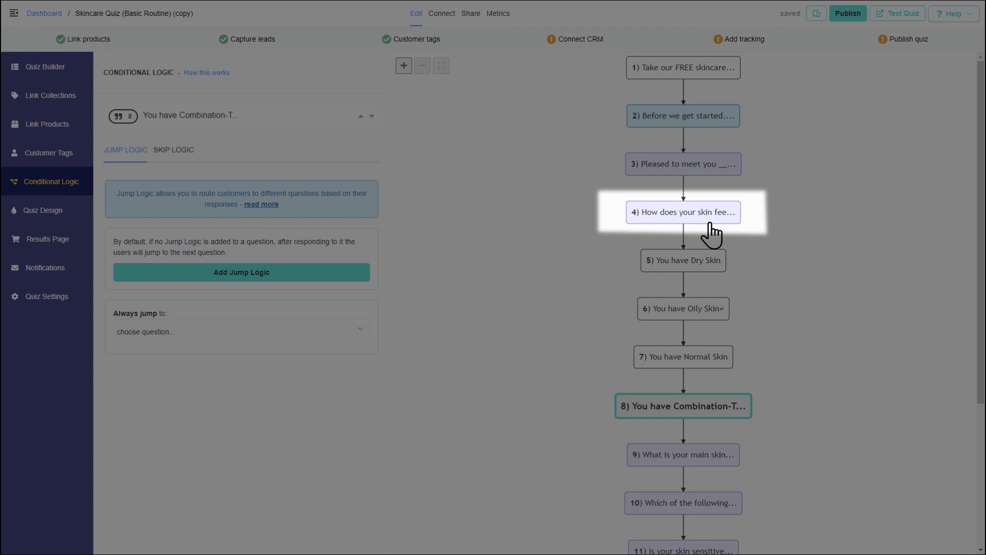
{"action": "left_click", "coordinate": [712, 231]}
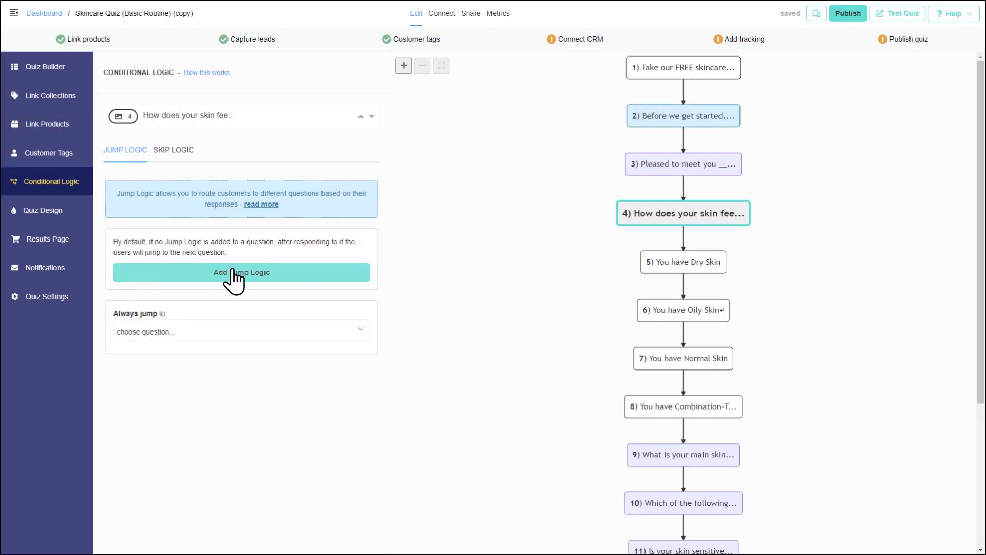
Add a jump rule: if question 4 is 'Dry and tight all over', go to '5 You have Dry Skin'.
{"action": "left_click", "coordinate": [233, 272]}
{"action": "left_click", "coordinate": [241, 270]}
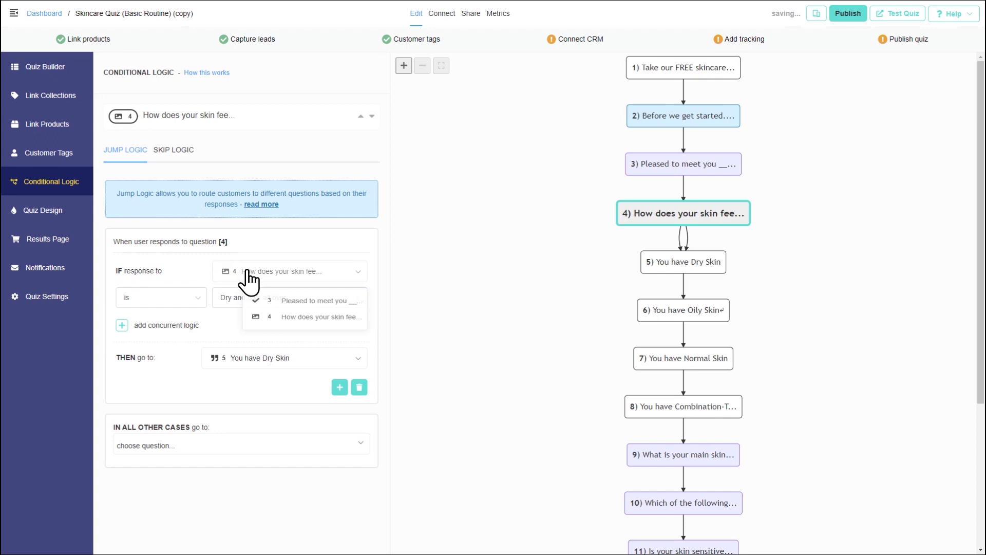
{"action": "left_click", "coordinate": [312, 320]}
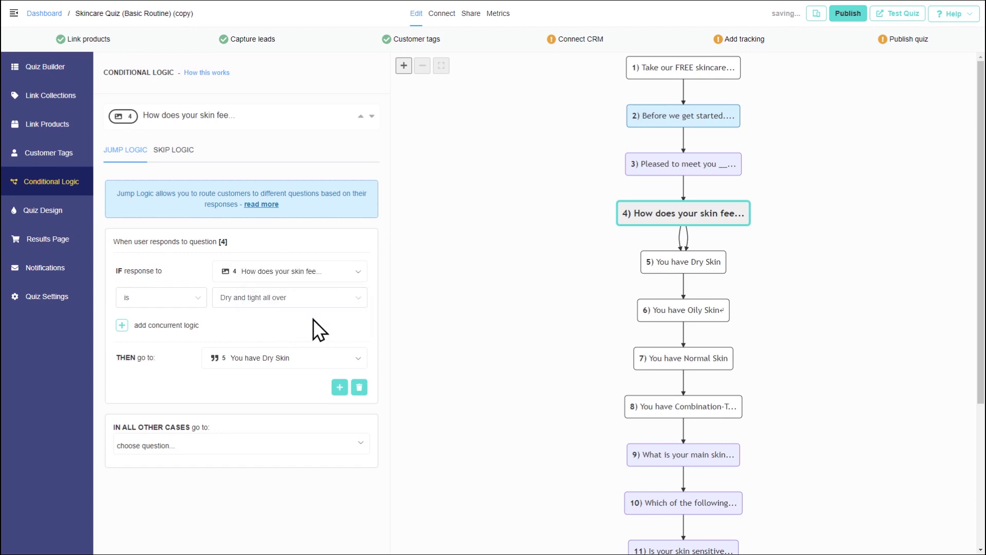
{"action": "left_click", "coordinate": [190, 304]}
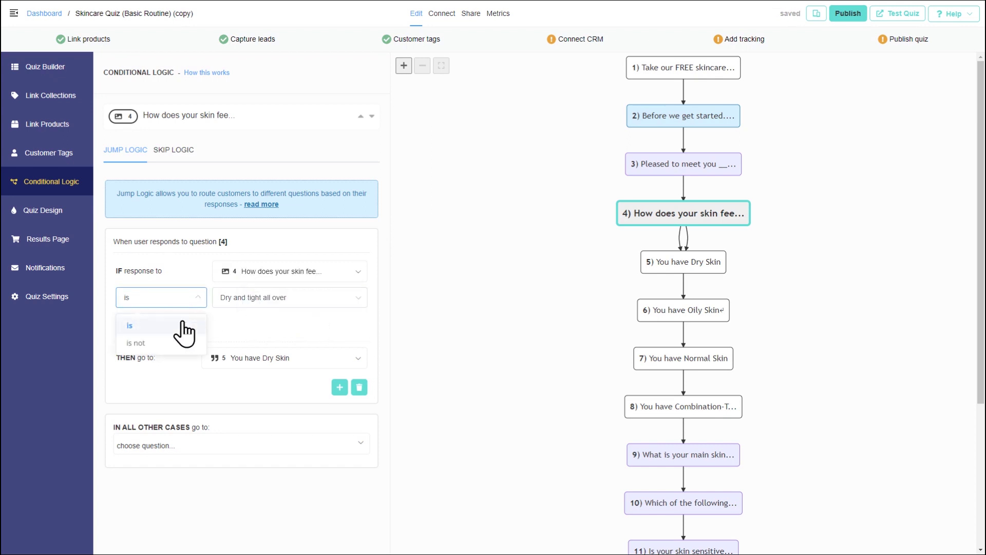
{"action": "left_click", "coordinate": [185, 325]}
{"action": "left_click", "coordinate": [299, 303]}
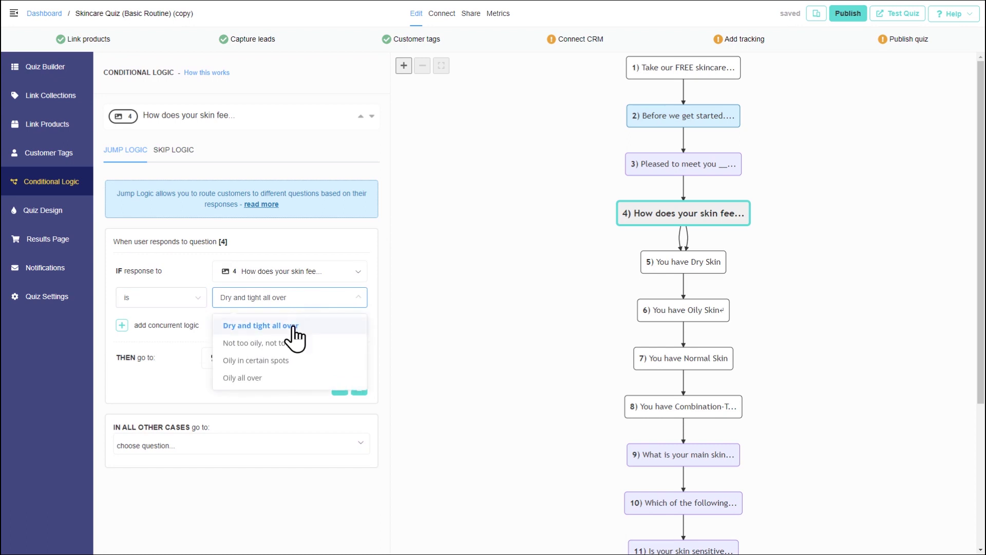
{"action": "left_click", "coordinate": [294, 327]}
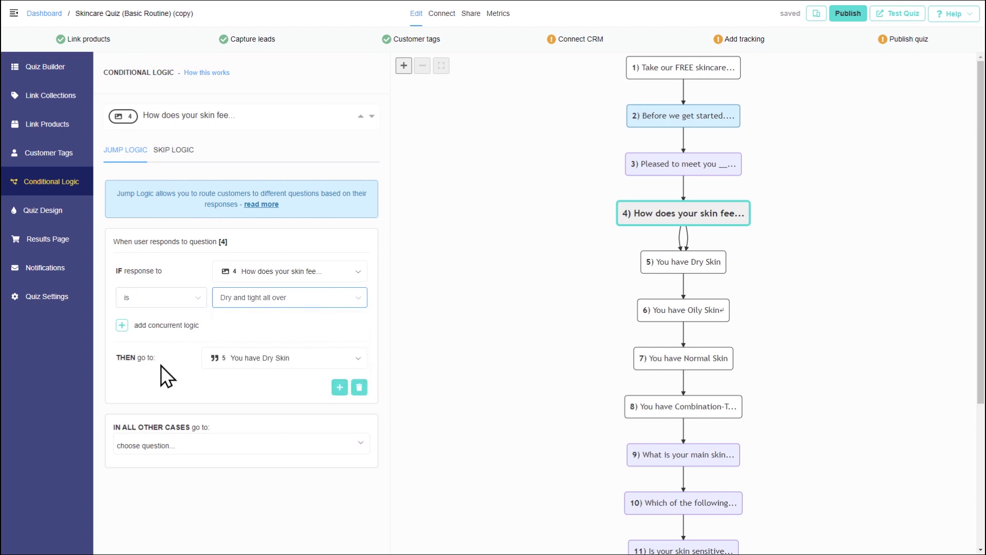
{"action": "left_click", "coordinate": [273, 359]}
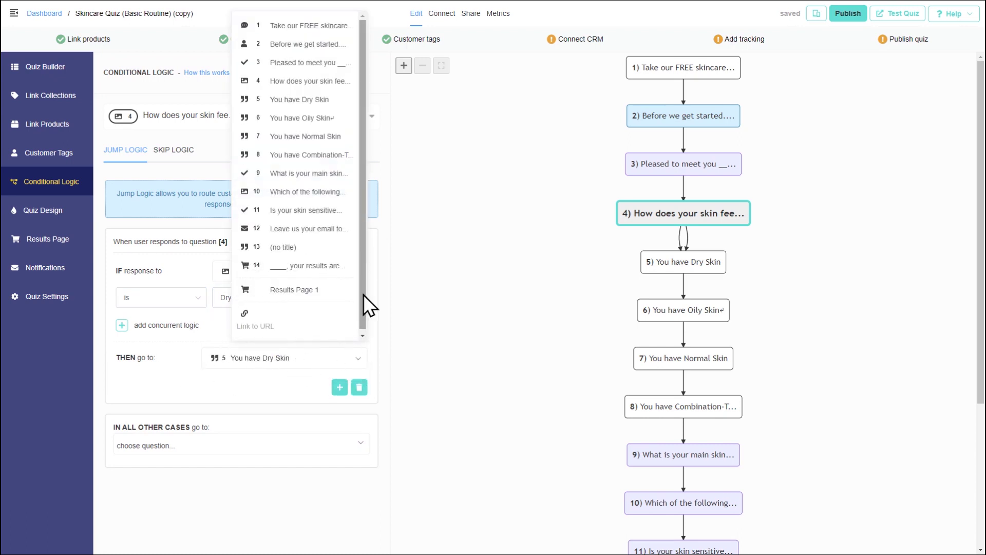
{"action": "left_click", "coordinate": [330, 101]}
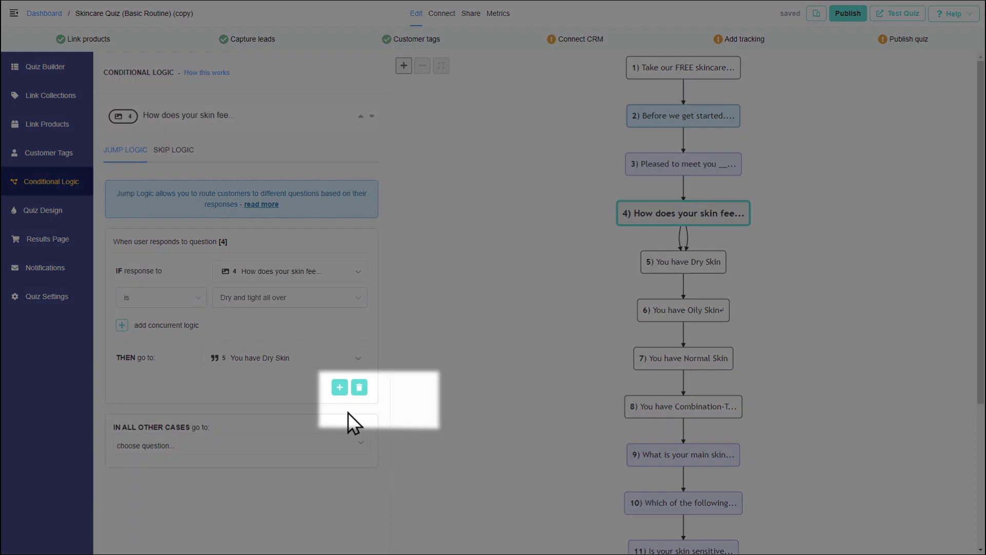
Add an OR rule sending 'Oily all over' on question 4 to 6 You have Oily Skin.
{"action": "left_click", "coordinate": [335, 390]}
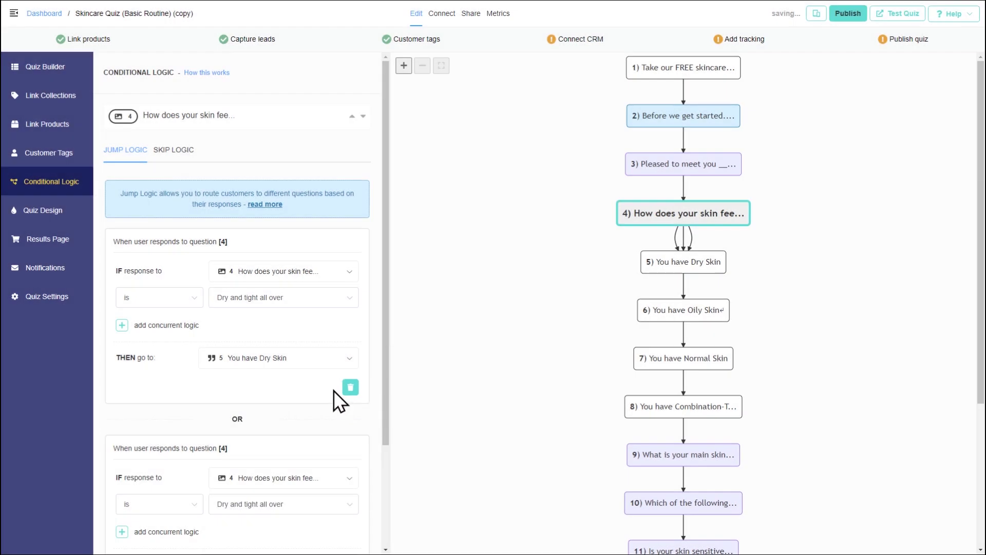
{"action": "left_click_drag", "start_coordinate": [384, 373], "coordinate": [387, 500]}
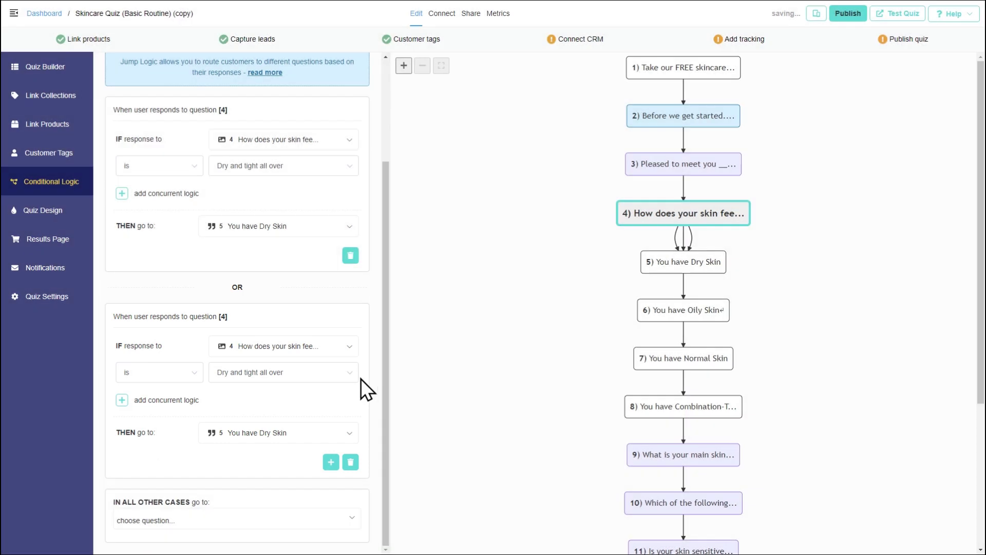
{"action": "left_click", "coordinate": [351, 354]}
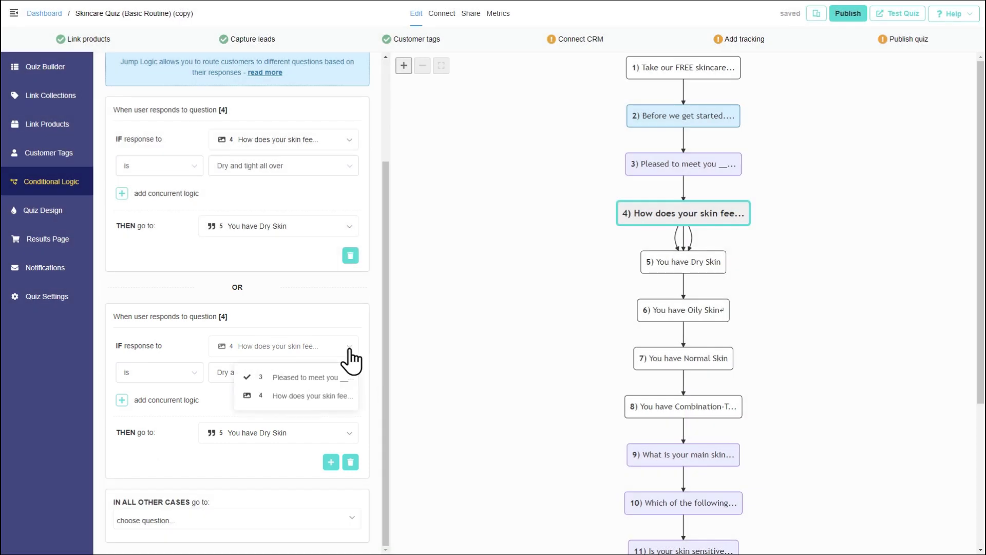
{"action": "left_click", "coordinate": [329, 397]}
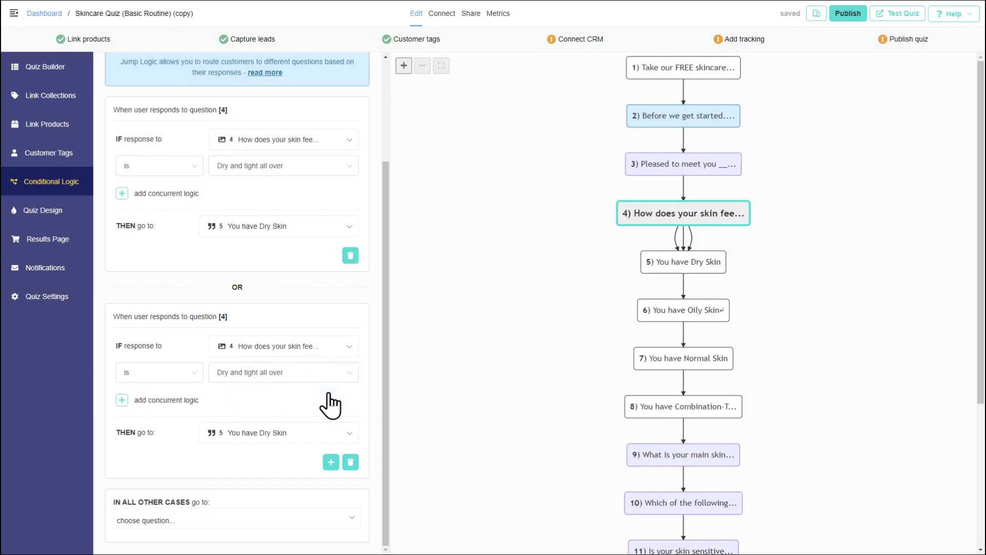
{"action": "left_click", "coordinate": [176, 375]}
{"action": "left_click", "coordinate": [258, 375]}
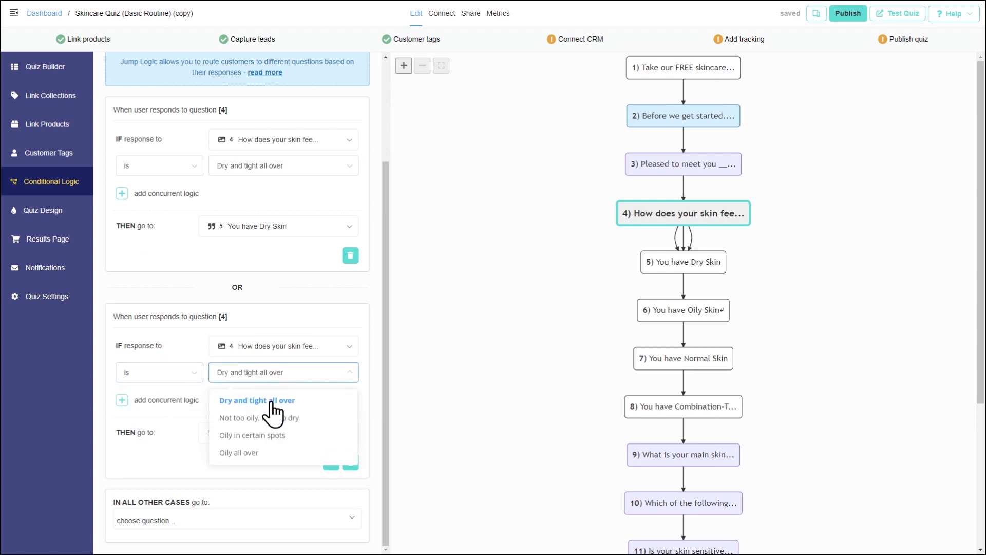
{"action": "left_click", "coordinate": [261, 453]}
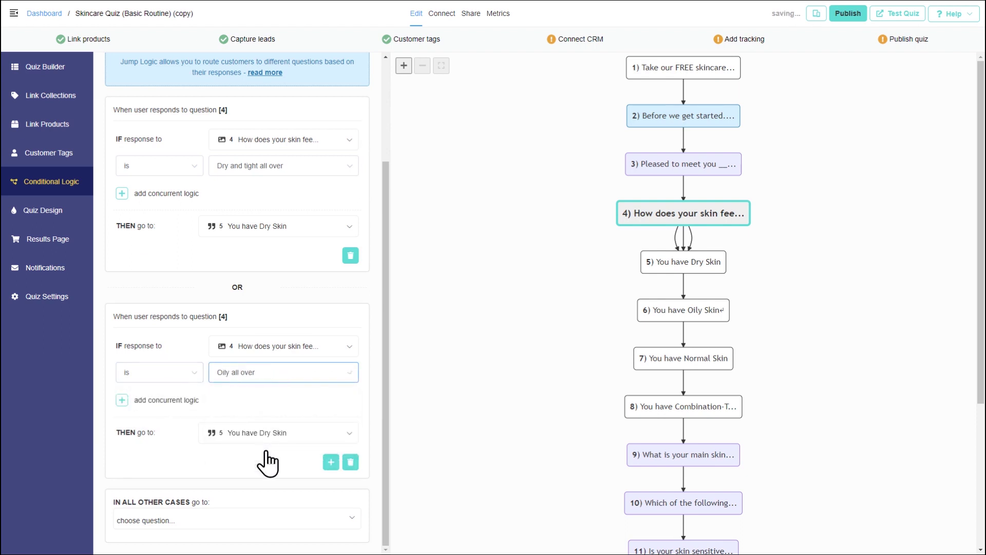
{"action": "left_click", "coordinate": [279, 440]}
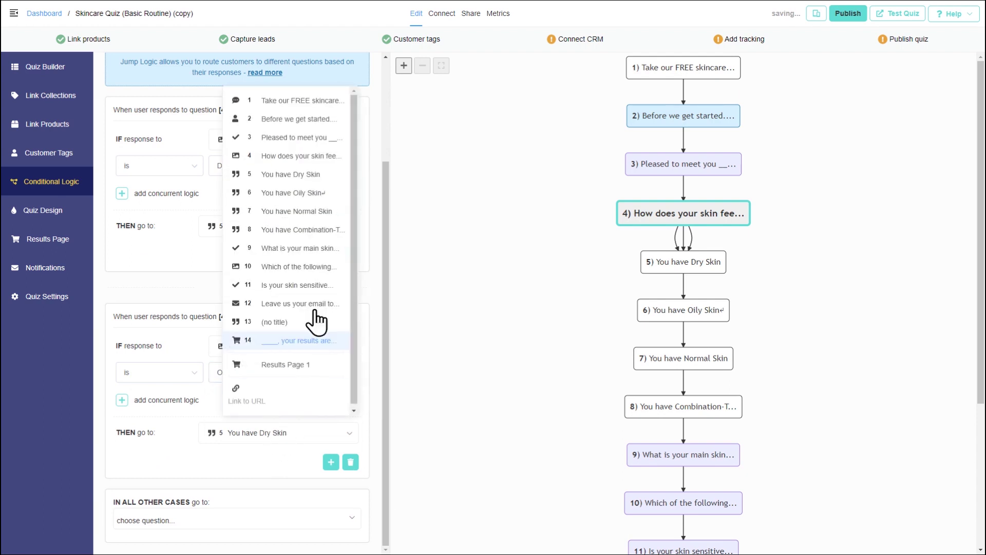
{"action": "left_click", "coordinate": [293, 194]}
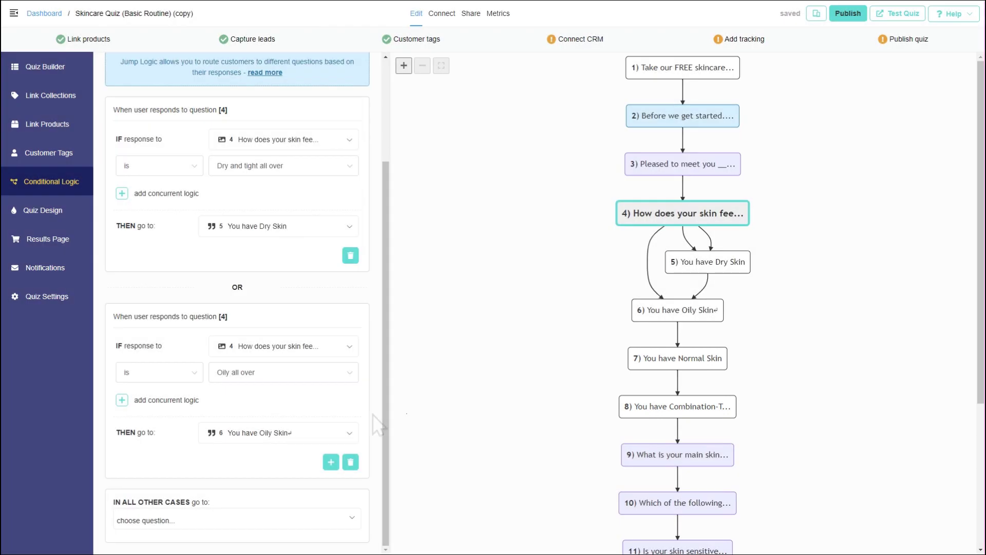
Add an OR rule sending 'Not too oily, not too dry' to 7 You have Normal Skin.
{"action": "left_click", "coordinate": [331, 462]}
{"action": "left_click", "coordinate": [318, 363]}
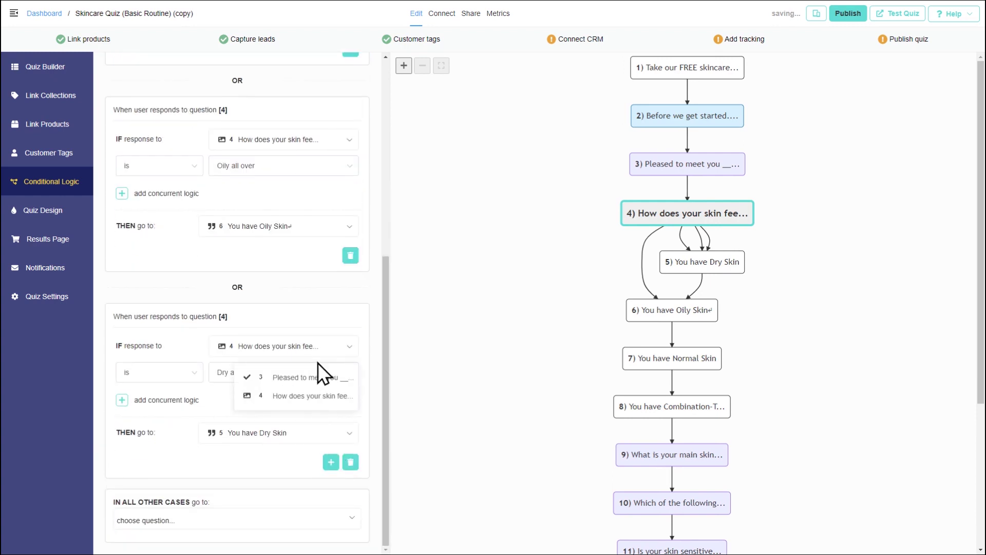
{"action": "left_click", "coordinate": [160, 372]}
{"action": "left_click", "coordinate": [306, 374]}
{"action": "left_click", "coordinate": [312, 411]}
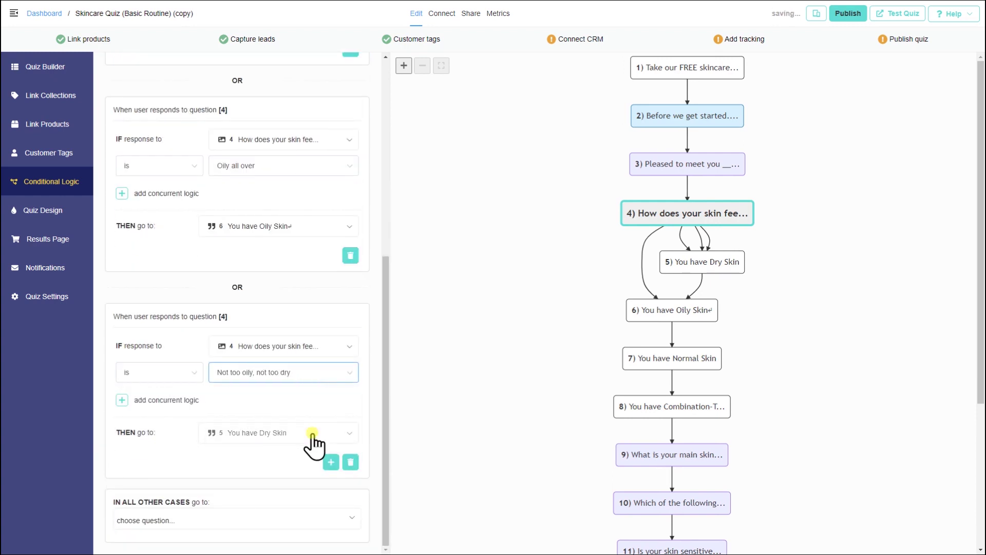
{"action": "left_click", "coordinate": [312, 434]}
{"action": "left_click", "coordinate": [311, 216]}
Add an OR rule sending 'Oily in certain spots' to 8, the Combination-Type Skin result.
{"action": "left_click", "coordinate": [331, 462]}
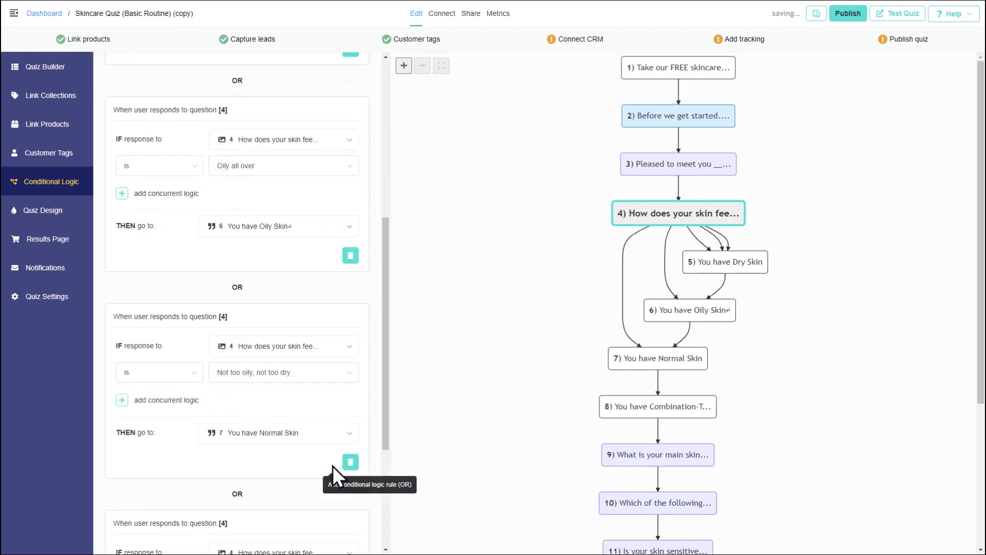
{"action": "left_click", "coordinate": [308, 346]}
{"action": "left_click", "coordinate": [330, 401]}
{"action": "left_click", "coordinate": [164, 373]}
{"action": "left_click", "coordinate": [280, 373]}
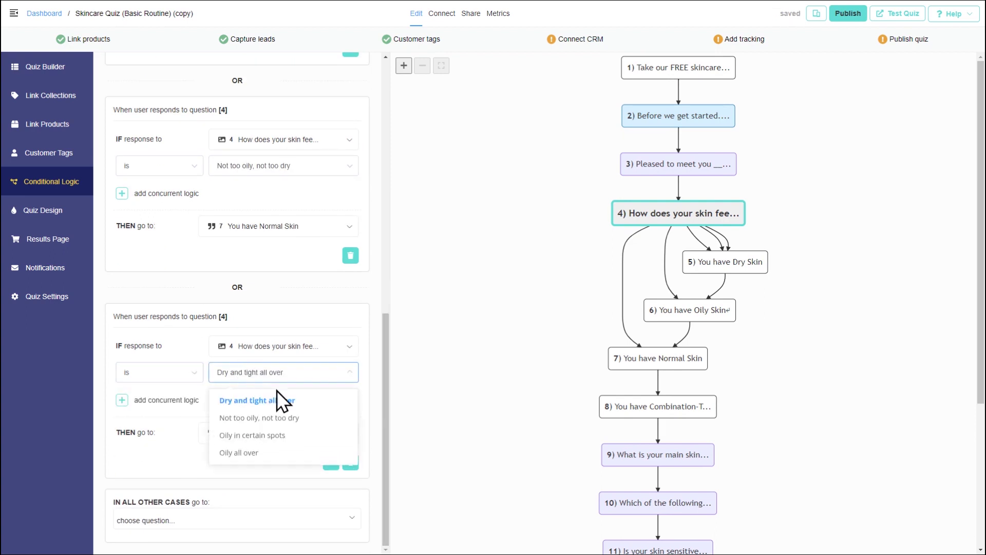
{"action": "left_click", "coordinate": [275, 435]}
{"action": "left_click", "coordinate": [277, 434]}
{"action": "left_click", "coordinate": [334, 229]}
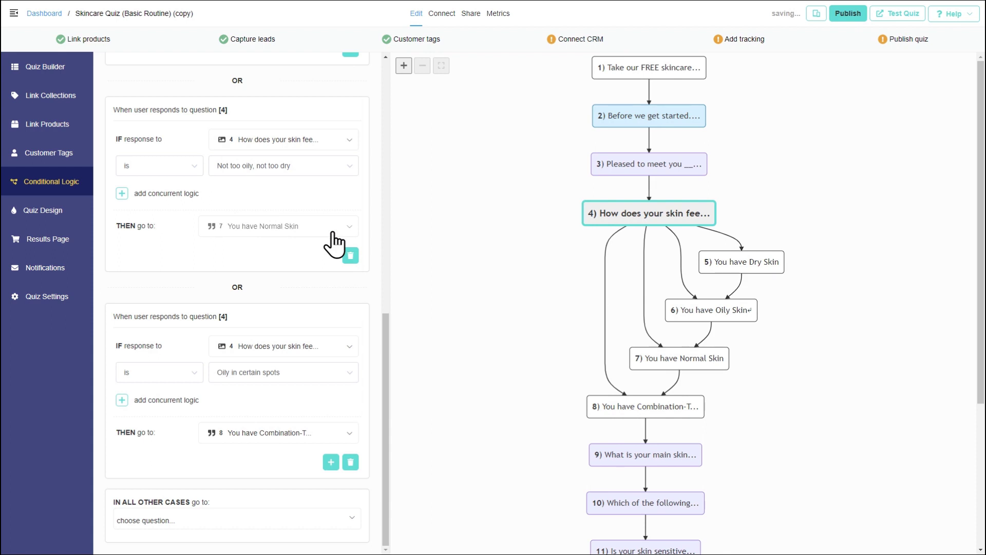
Set the Dry Skin result's 'Always jump to' destination to question 9.
{"action": "left_click", "coordinate": [726, 272]}
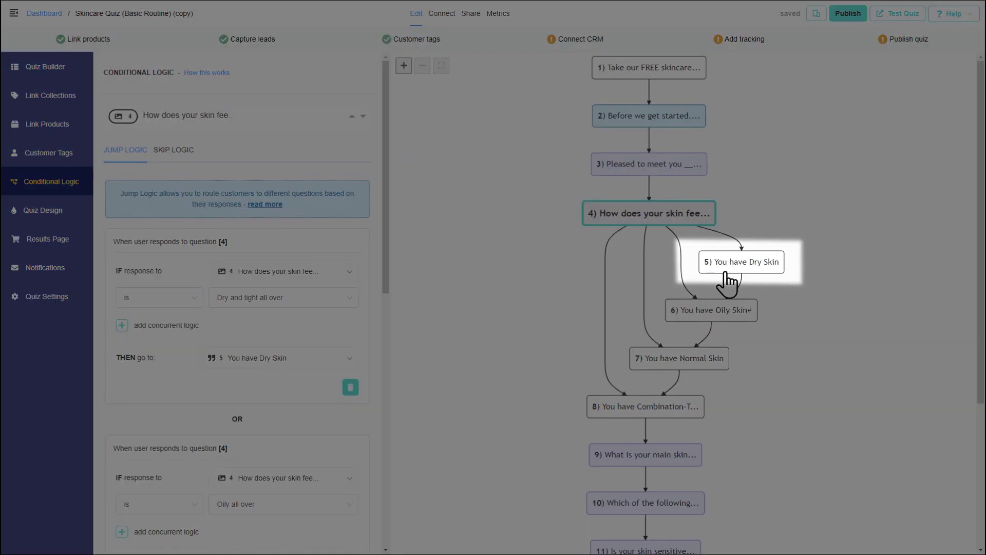
{"action": "left_click", "coordinate": [726, 272]}
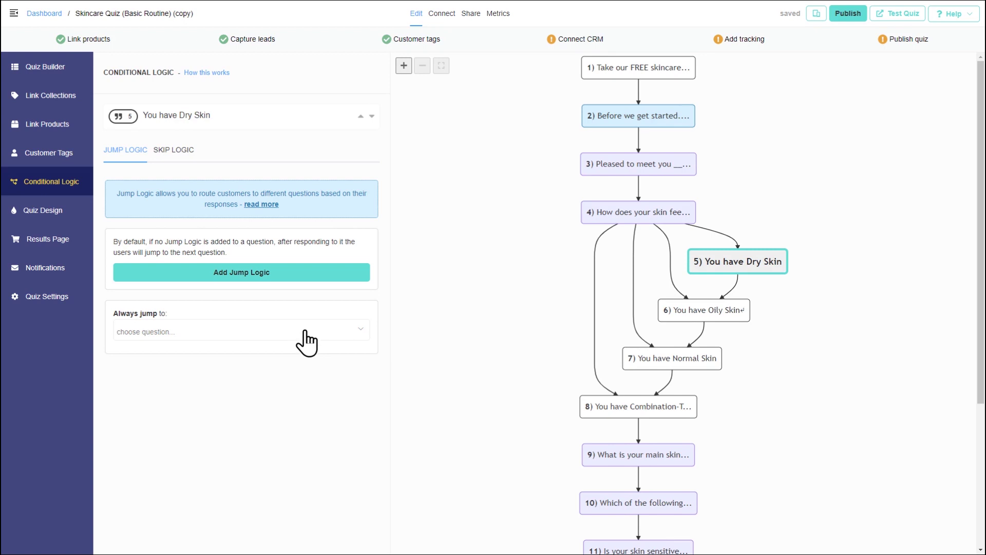
{"action": "left_click", "coordinate": [306, 342]}
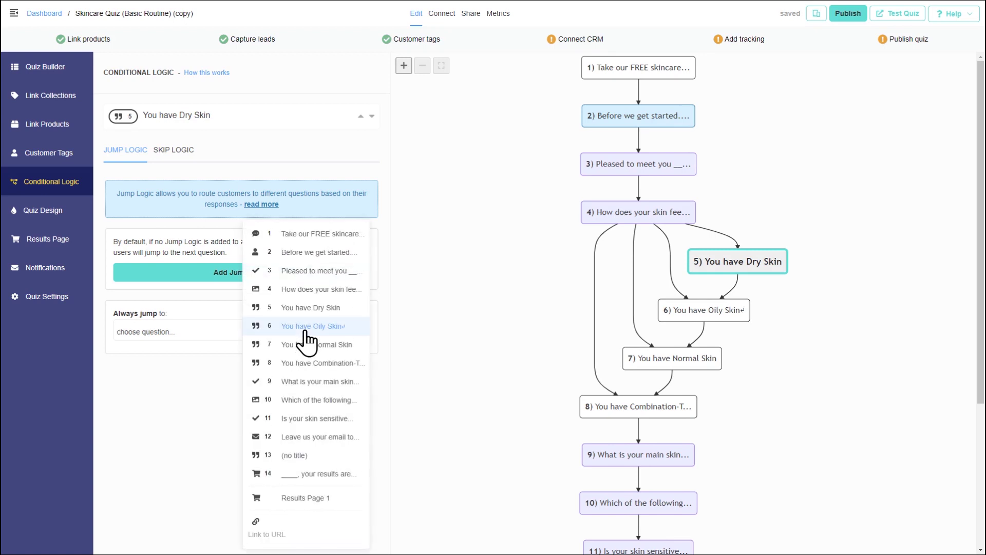
{"action": "left_click", "coordinate": [304, 381]}
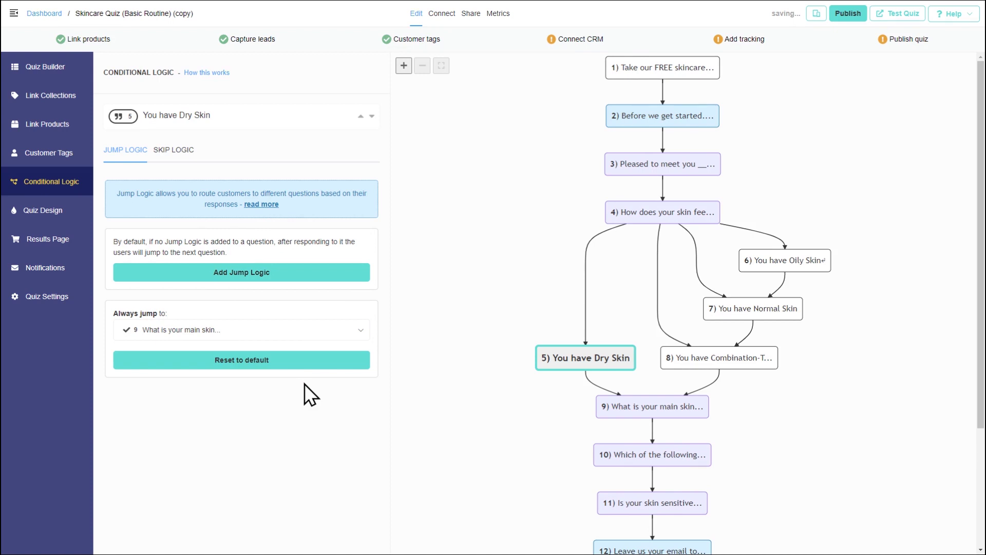
Set 'Always jump to' question 9 for the Oily, Normal and Combination-Type Skin results.
{"action": "left_click", "coordinate": [789, 260]}
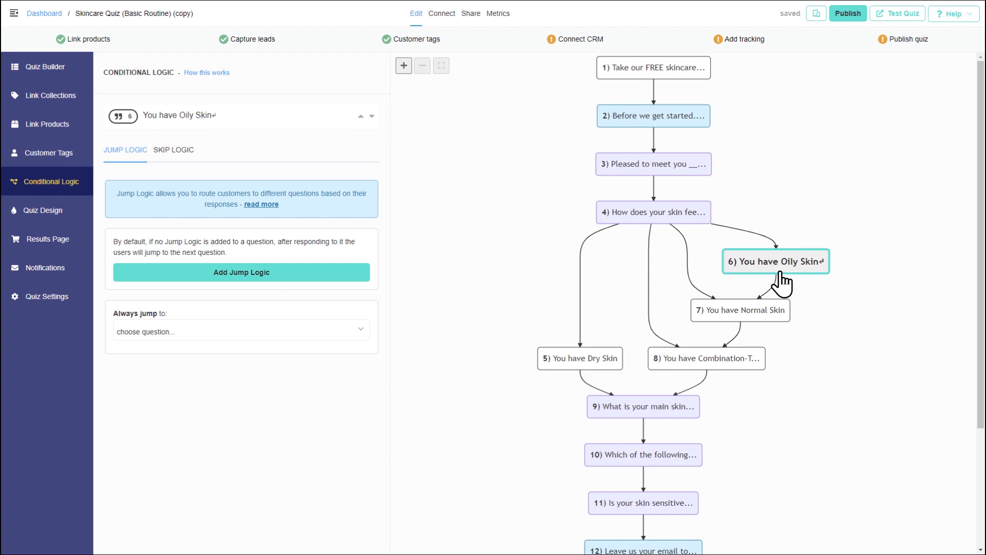
{"action": "left_click", "coordinate": [359, 334]}
{"action": "left_click", "coordinate": [365, 377]}
{"action": "left_click", "coordinate": [822, 262]}
{"action": "left_click", "coordinate": [355, 332]}
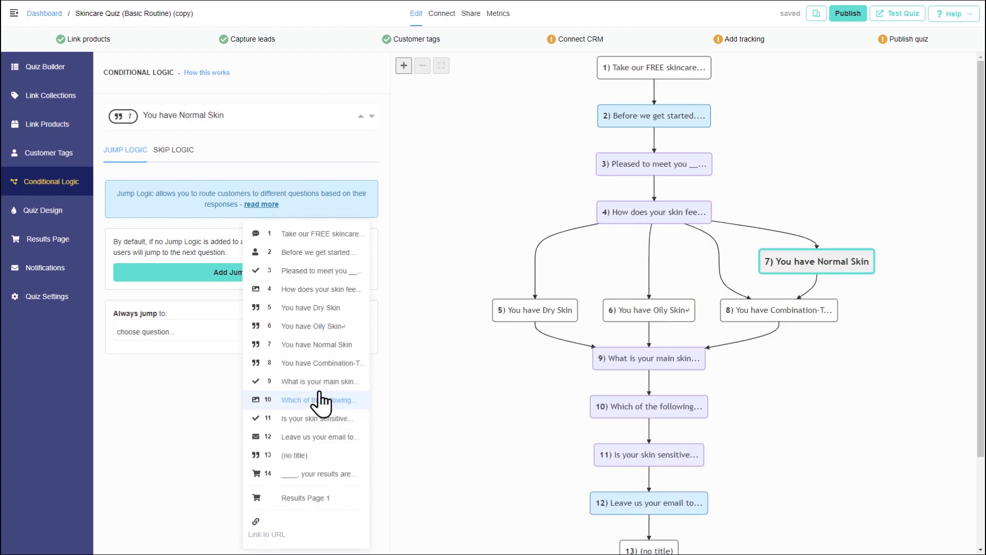
{"action": "left_click", "coordinate": [324, 395]}
{"action": "left_click", "coordinate": [859, 262]}
{"action": "left_click", "coordinate": [359, 332]}
{"action": "left_click", "coordinate": [341, 385]}
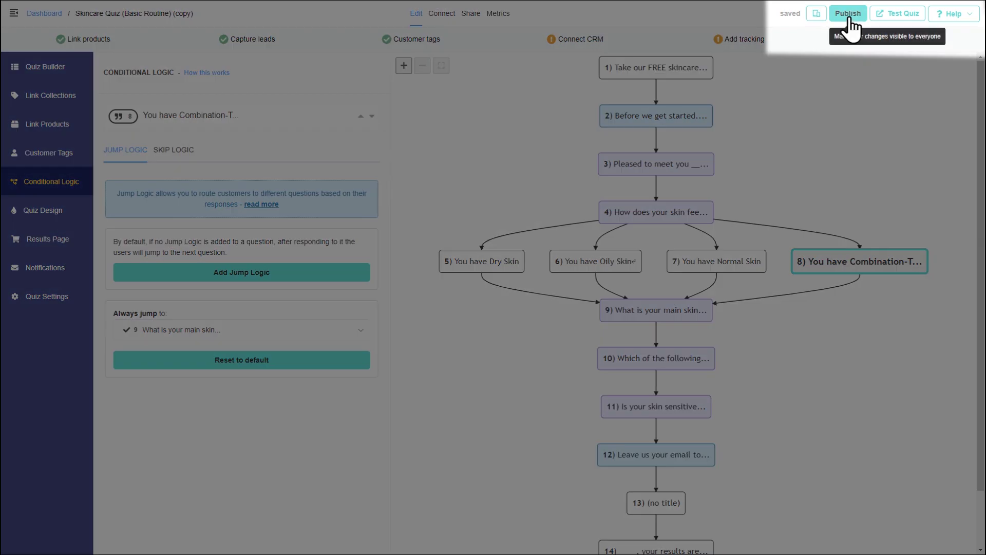
Publish the quiz, dismiss the tips popup, and start the Test Quiz preview.
{"action": "left_click", "coordinate": [848, 14]}
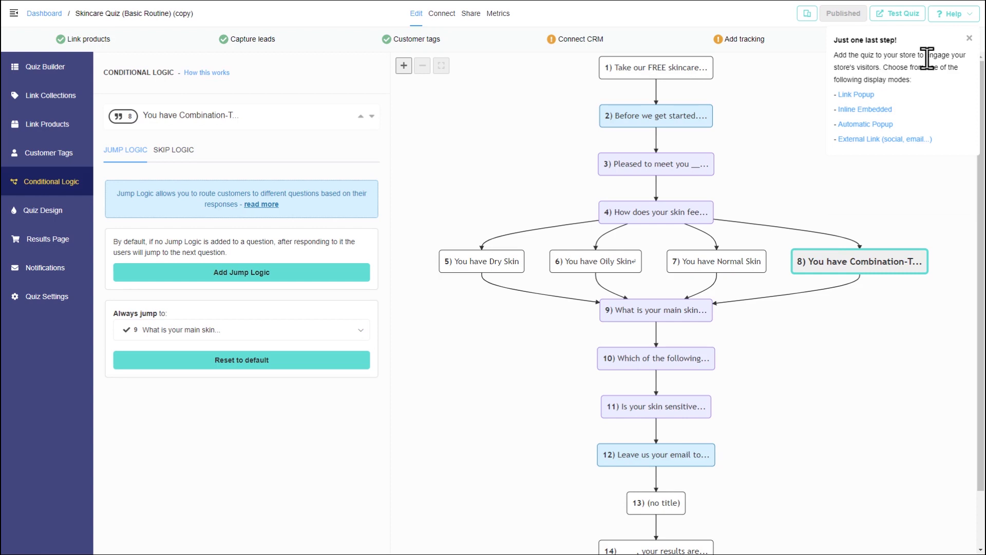
{"action": "left_click", "coordinate": [969, 39]}
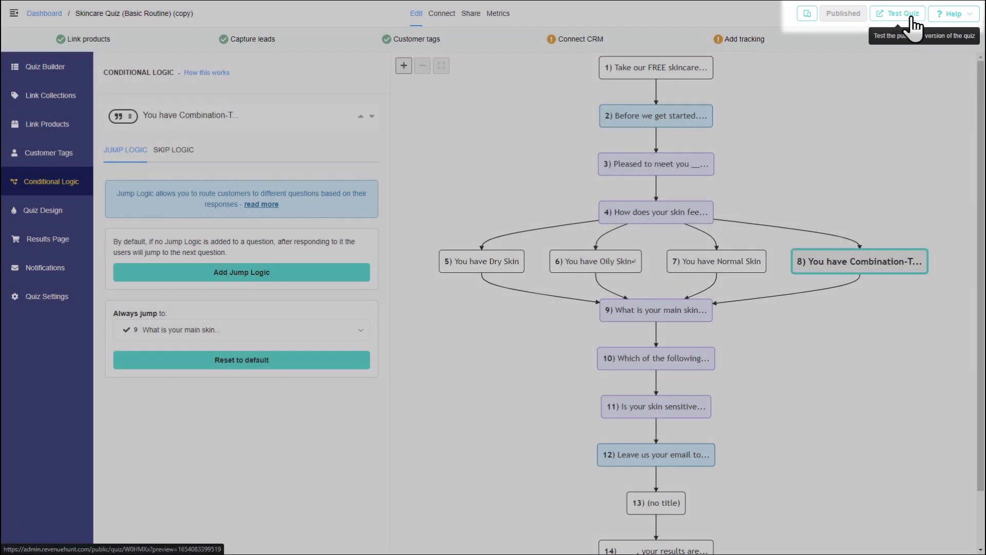
{"action": "left_click", "coordinate": [913, 17]}
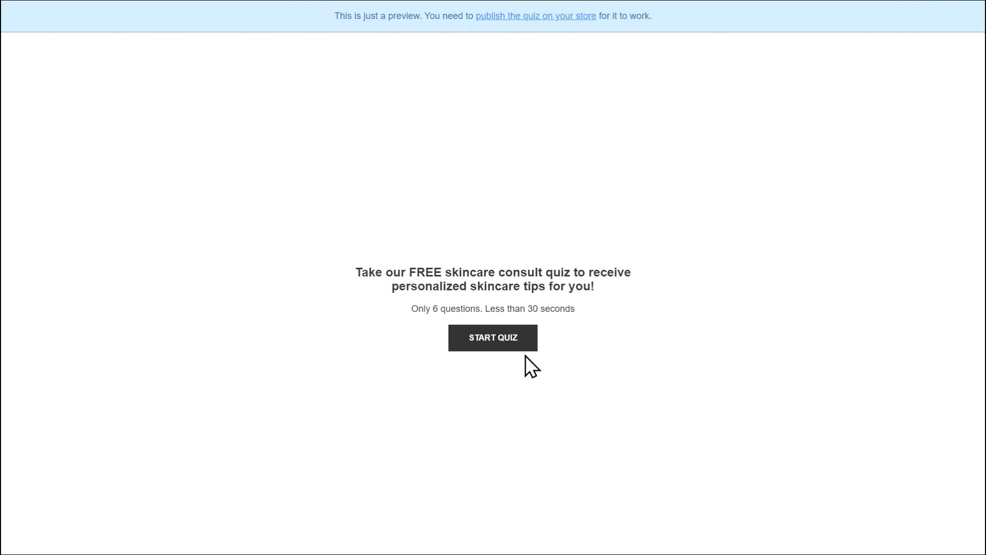
{"action": "left_click", "coordinate": [515, 344]}
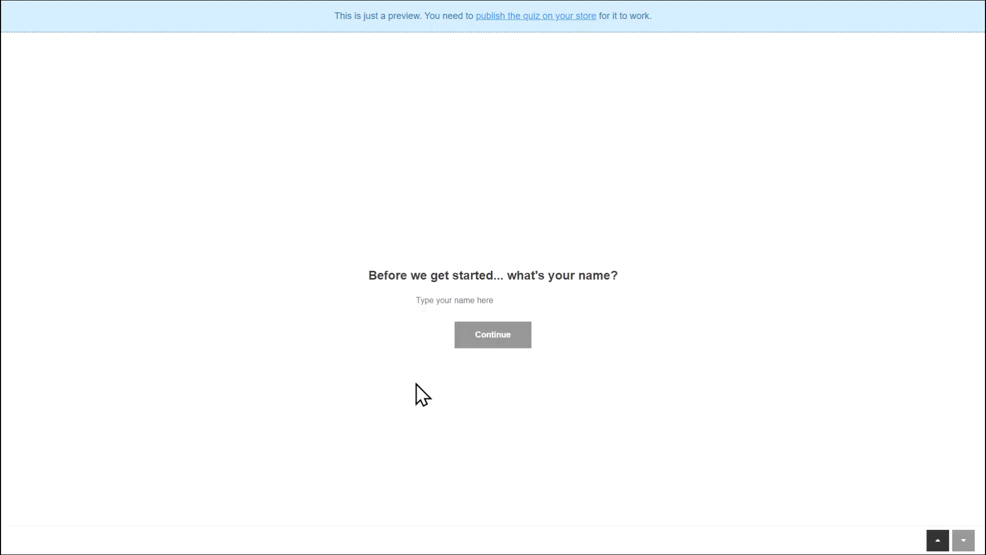
Run the preview with a name, an age, and 'Dry and tight all over', passing the Dry Skin result.
{"action": "type", "text": "Alex"}
{"action": "key", "text": "Return"}
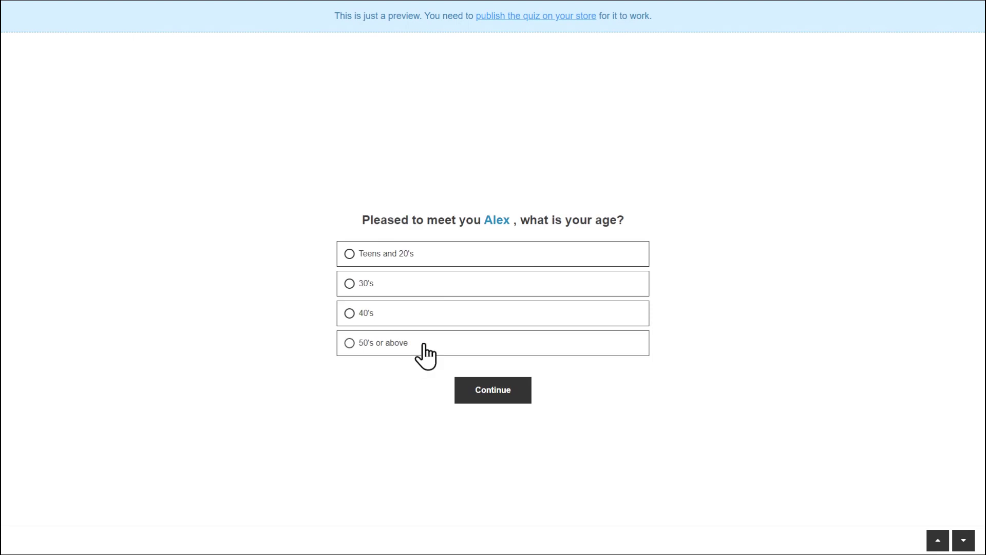
{"action": "left_click", "coordinate": [434, 285]}
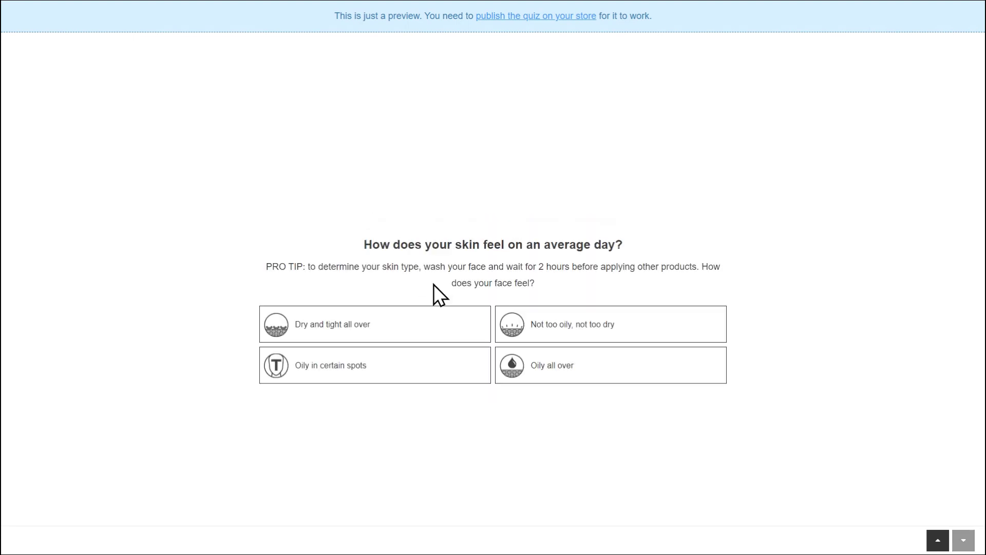
{"action": "left_click", "coordinate": [350, 333]}
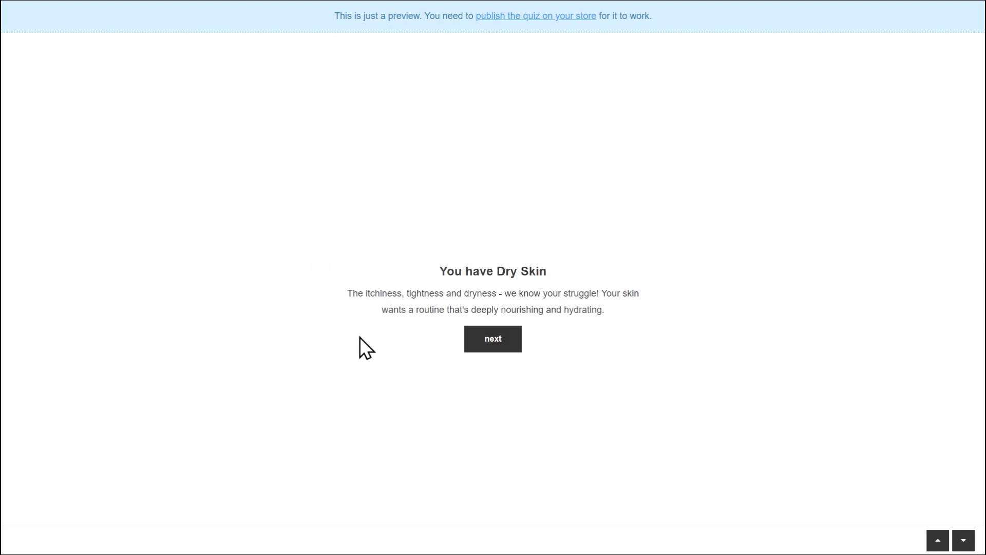
{"action": "left_click", "coordinate": [491, 344]}
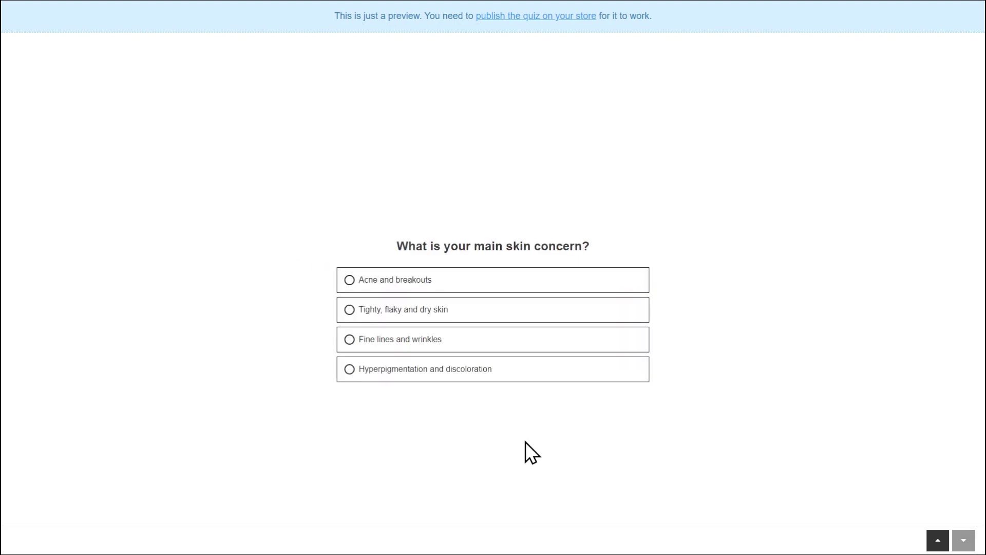
Go back to the skin-feel question, answer 'Oily all over', and pass the Oily Skin result.
{"action": "left_click", "coordinate": [938, 541]}
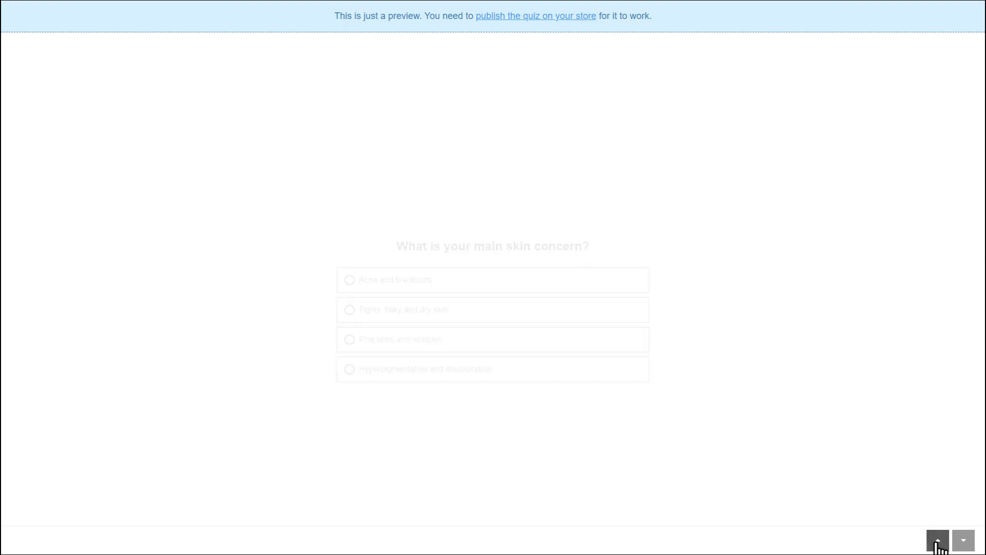
{"action": "left_click", "coordinate": [938, 544]}
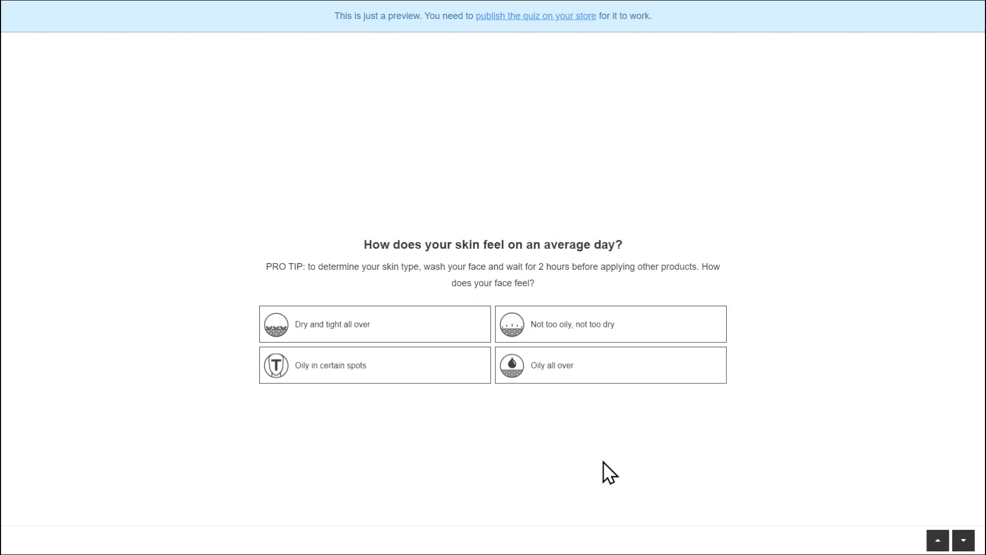
{"action": "left_click", "coordinate": [574, 375]}
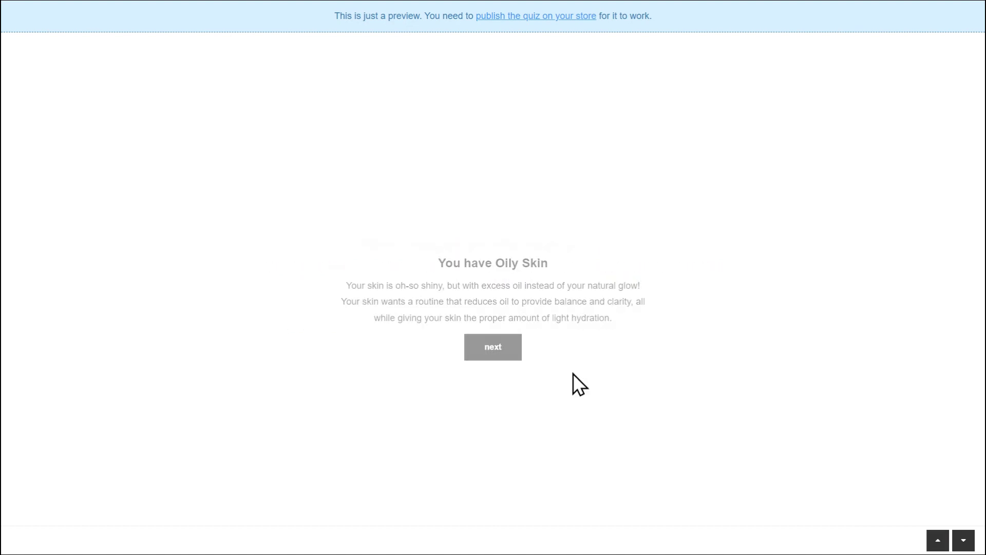
{"action": "left_click", "coordinate": [519, 360]}
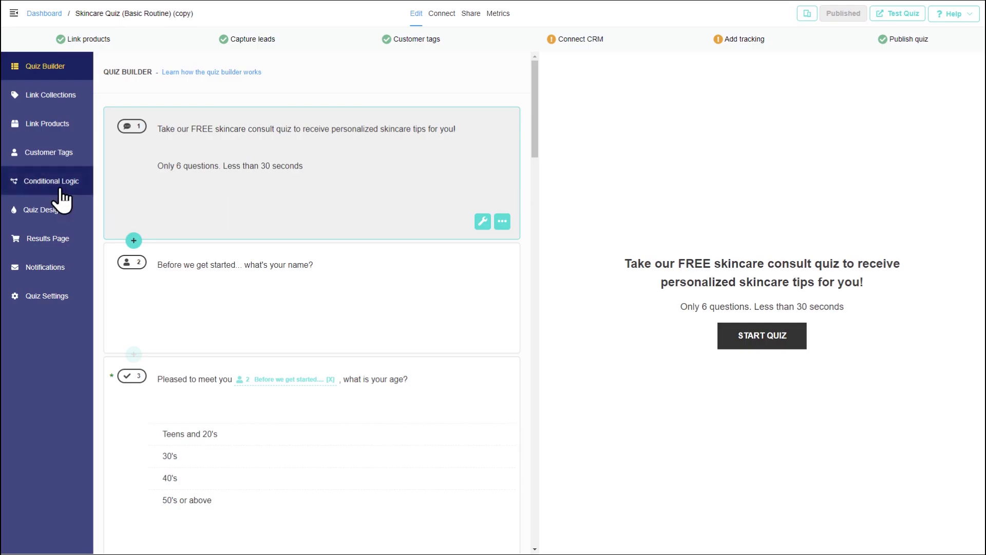
{"action": "left_click", "coordinate": [61, 196]}
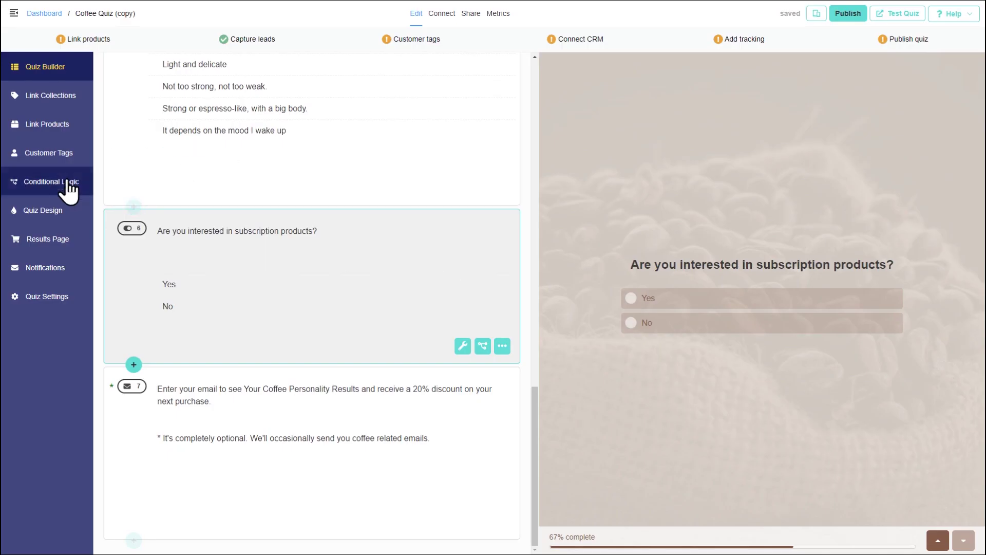
{"action": "left_click", "coordinate": [66, 185]}
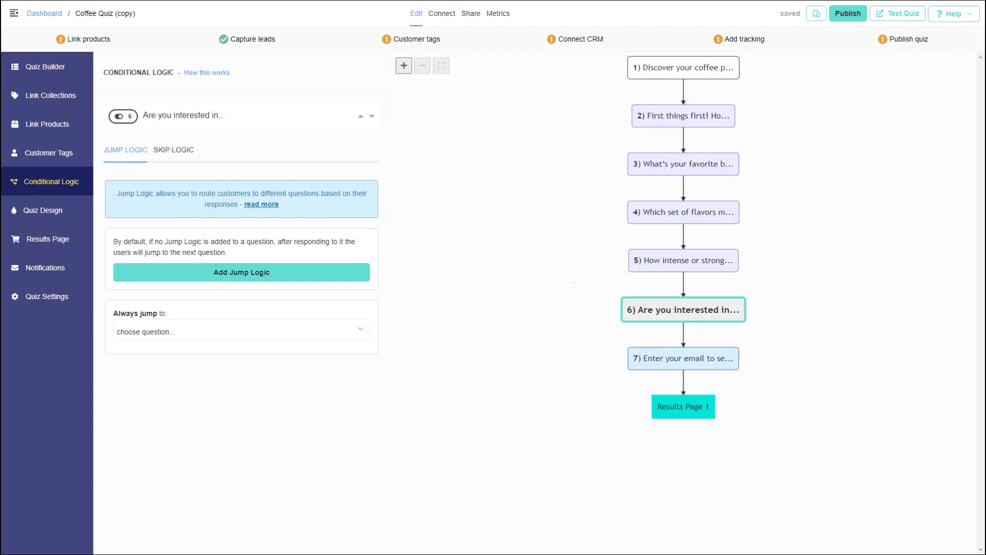
{"action": "left_click", "coordinate": [355, 290]}
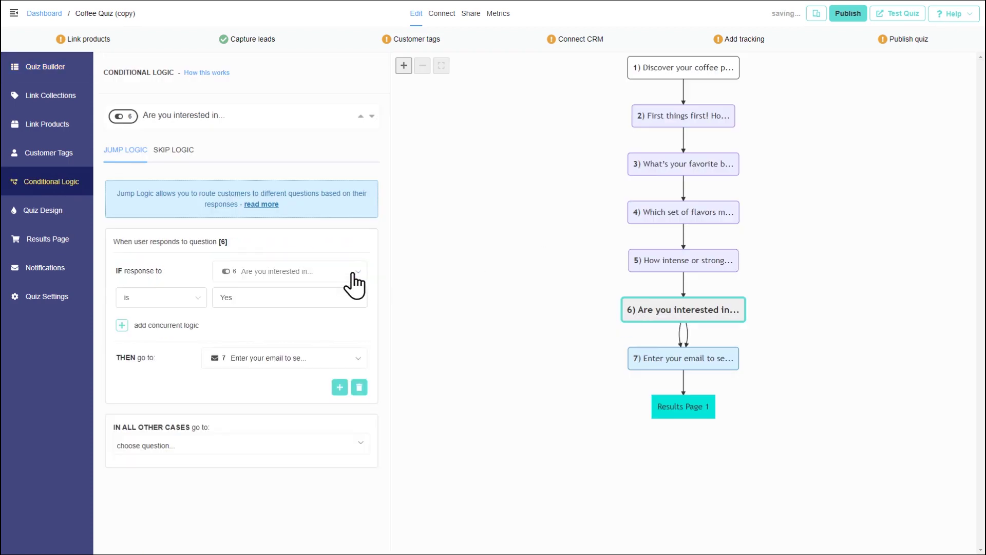
{"action": "left_click", "coordinate": [351, 277]}
{"action": "left_click", "coordinate": [325, 379]}
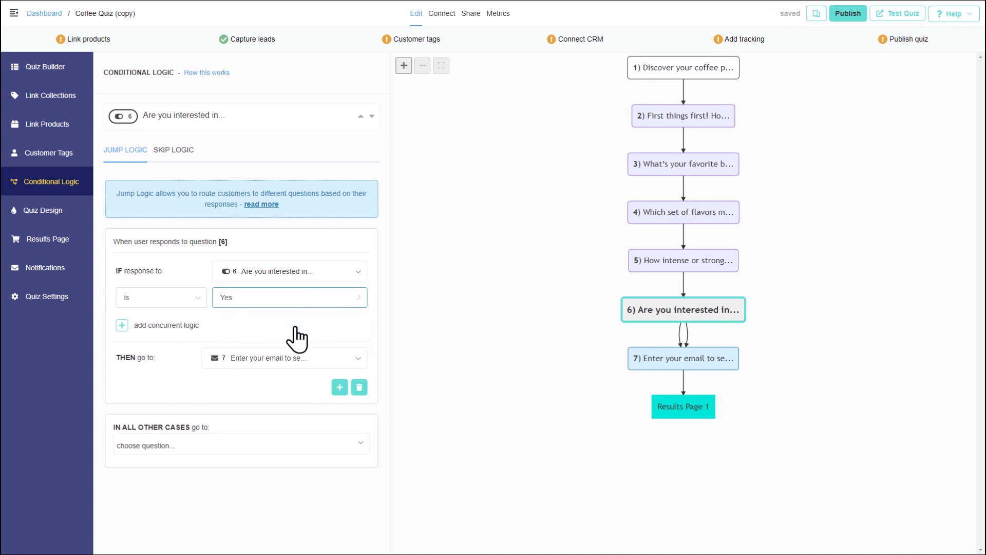
{"action": "left_click", "coordinate": [313, 360]}
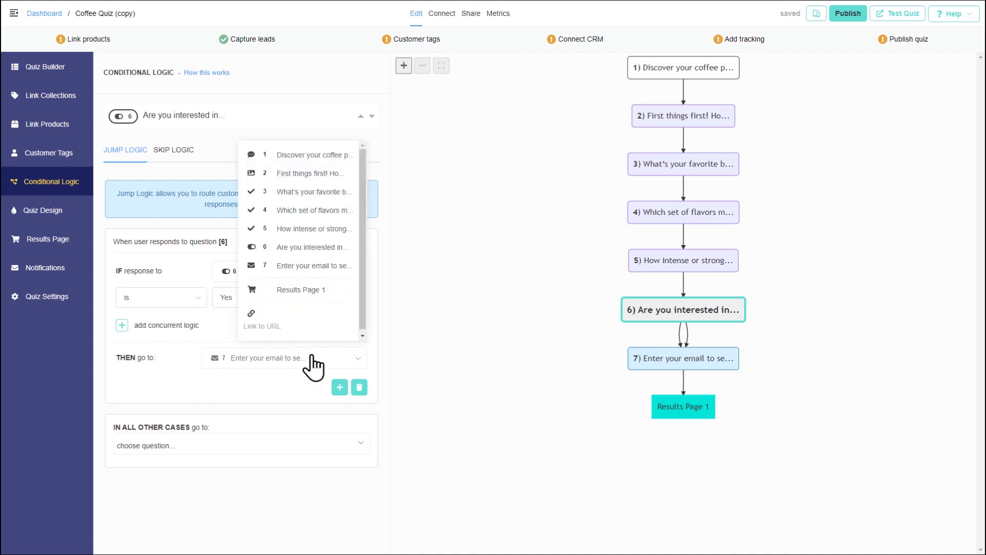
{"action": "left_click", "coordinate": [329, 321]}
{"action": "type", "text": "https://coffee.com/subscription"}
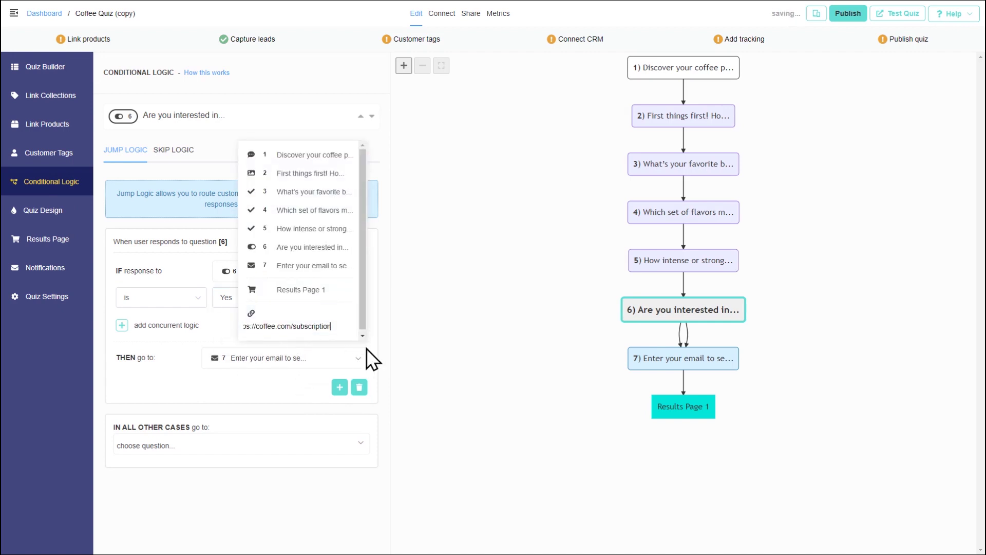
{"action": "key", "text": "Return"}
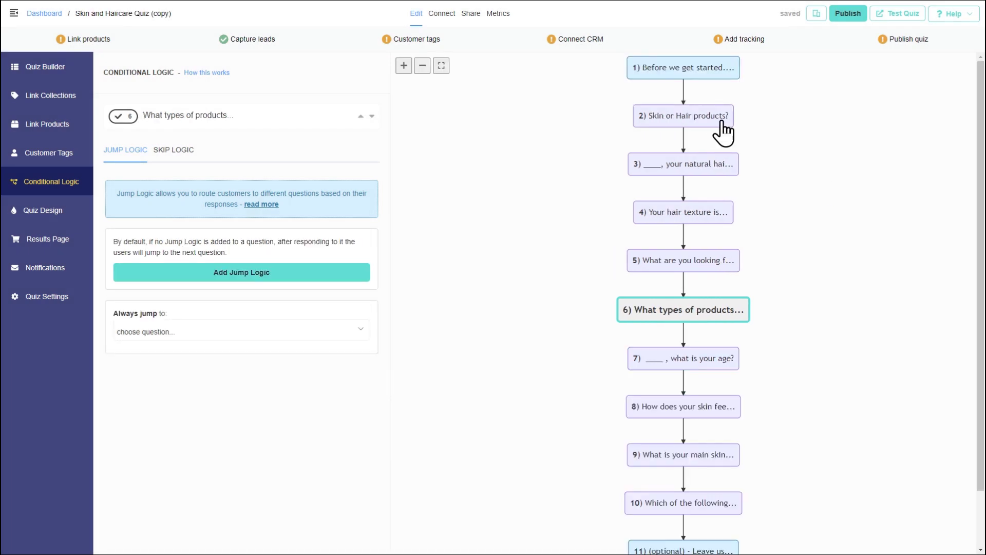
On question 2, send Skin answers to question 7 and all other answers to question 3.
{"action": "left_click", "coordinate": [723, 122]}
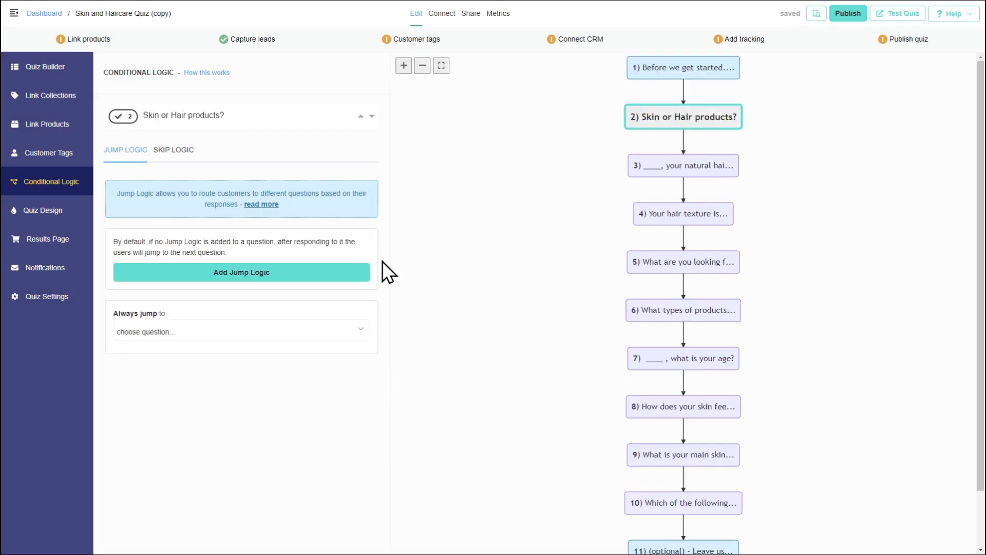
{"action": "left_click", "coordinate": [359, 273]}
{"action": "left_click", "coordinate": [359, 275]}
{"action": "left_click", "coordinate": [337, 306]}
{"action": "left_click", "coordinate": [319, 303]}
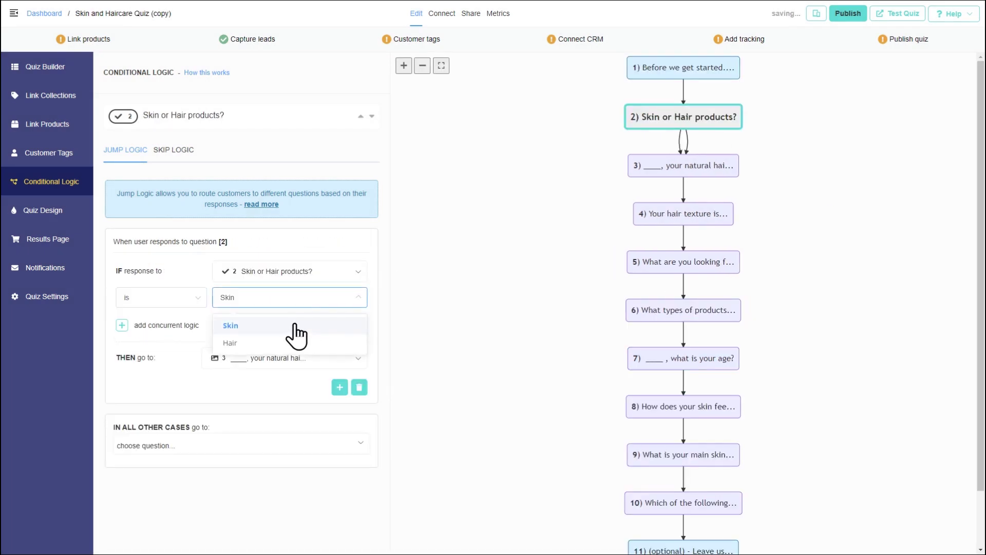
{"action": "left_click", "coordinate": [295, 324]}
{"action": "left_click", "coordinate": [296, 358]}
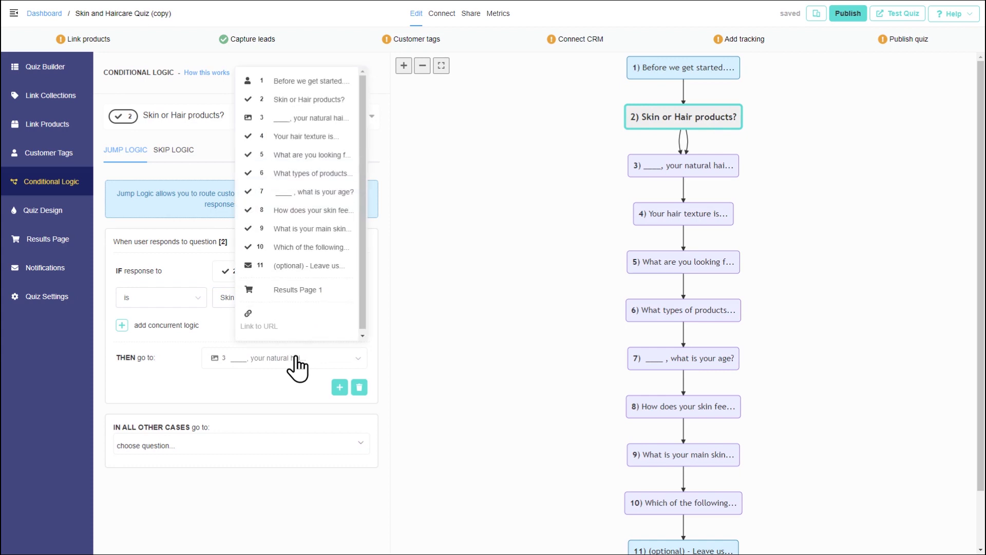
{"action": "left_click", "coordinate": [329, 192]}
{"action": "left_click", "coordinate": [334, 451]}
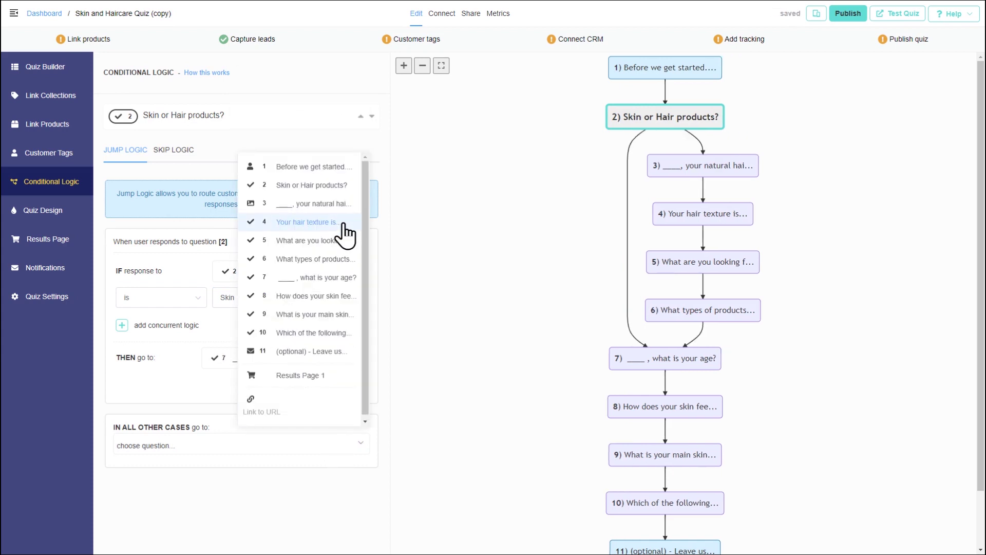
{"action": "left_click", "coordinate": [344, 204]}
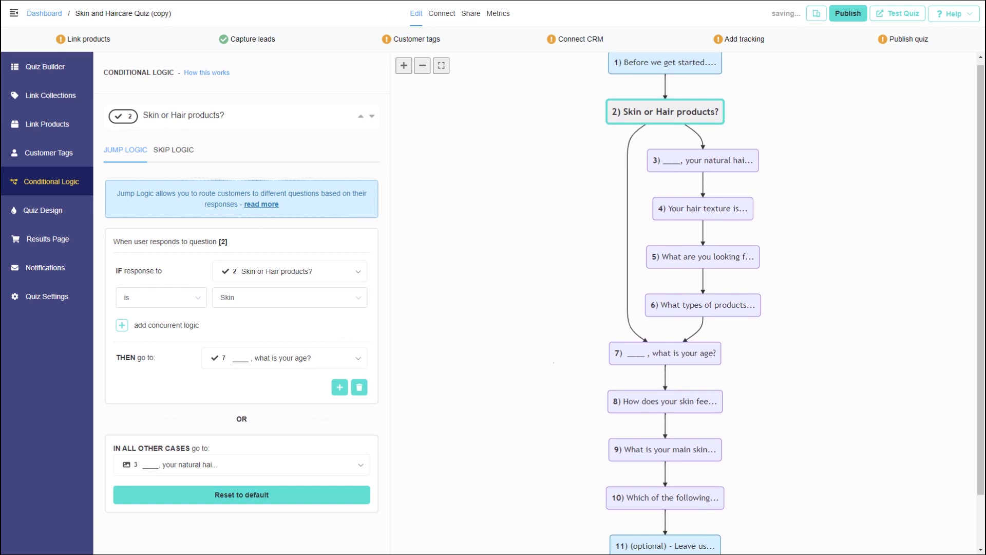
Set question 6 to always jump to question 11.
{"action": "left_click", "coordinate": [733, 312]}
{"action": "left_click", "coordinate": [347, 333]}
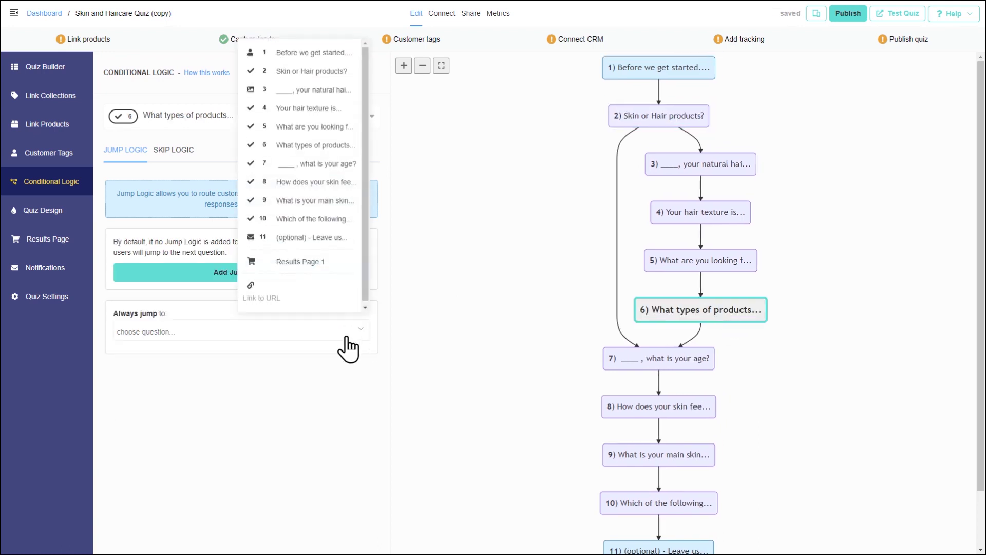
{"action": "left_click", "coordinate": [346, 247]}
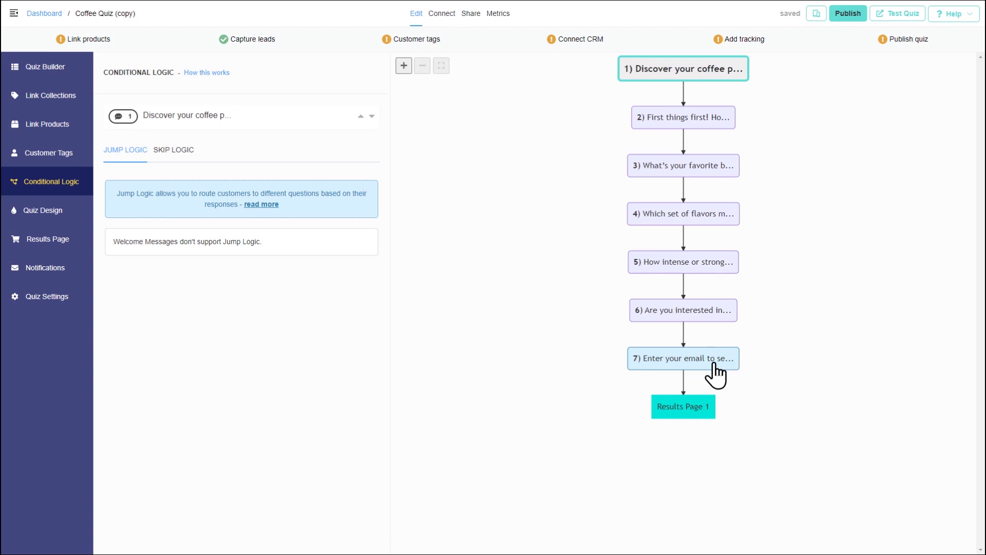
Give question 7 a jump rule: question 6 Yes goes to Results Page 2, otherwise Results Page 1.
{"action": "left_click", "coordinate": [714, 363]}
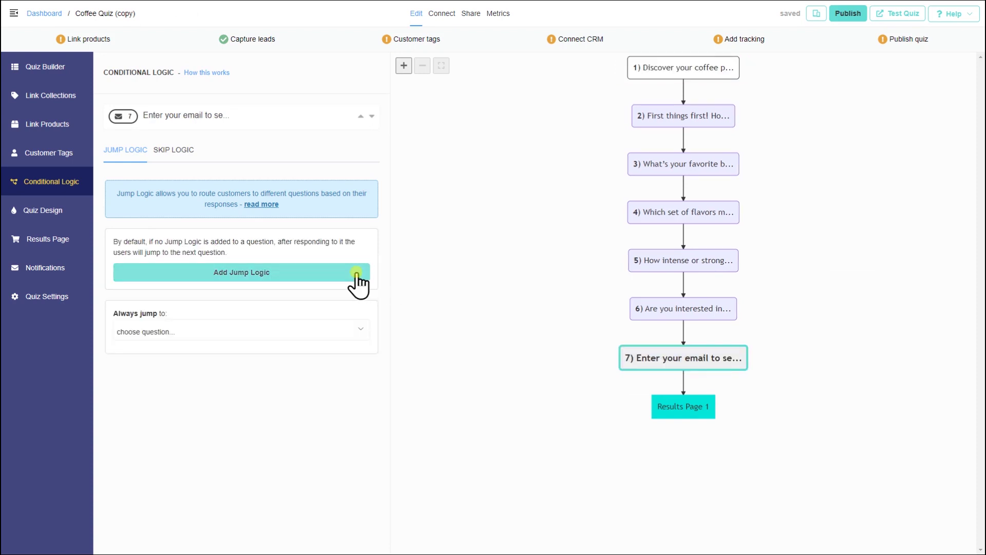
{"action": "left_click", "coordinate": [358, 275]}
{"action": "left_click", "coordinate": [349, 272]}
{"action": "left_click", "coordinate": [301, 371]}
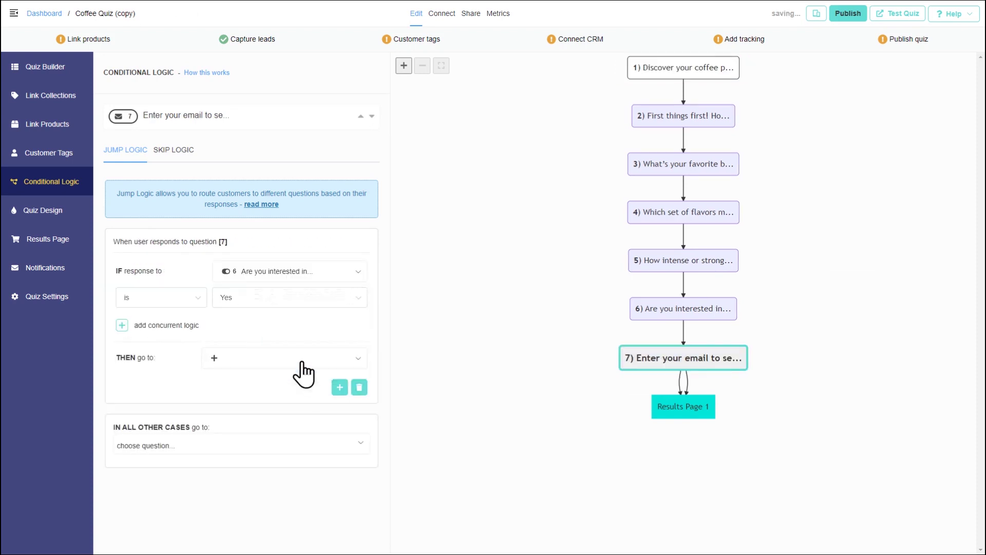
{"action": "left_click", "coordinate": [264, 301]}
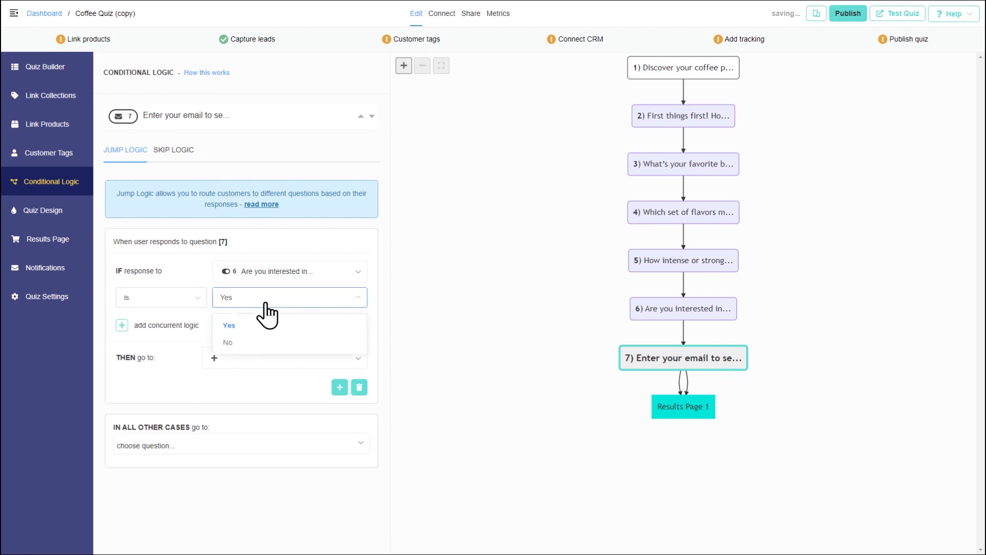
{"action": "left_click", "coordinate": [269, 332]}
{"action": "left_click", "coordinate": [298, 364]}
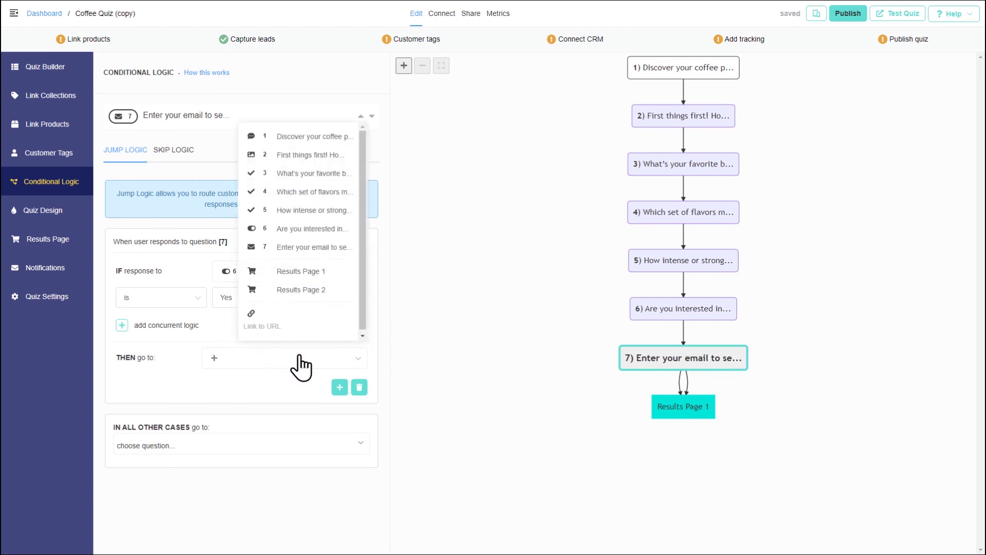
{"action": "left_click", "coordinate": [327, 292]}
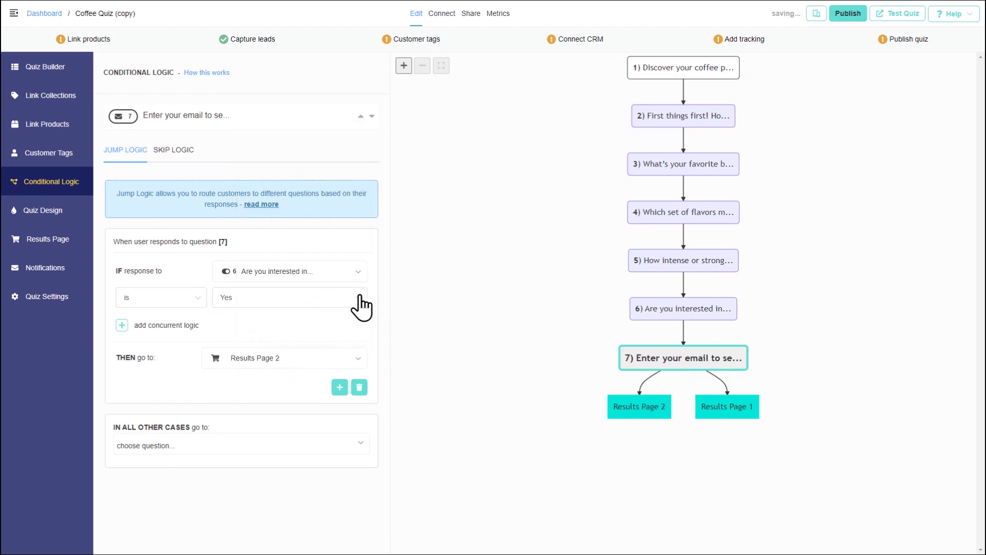
{"action": "left_click", "coordinate": [358, 452]}
{"action": "left_click", "coordinate": [337, 357]}
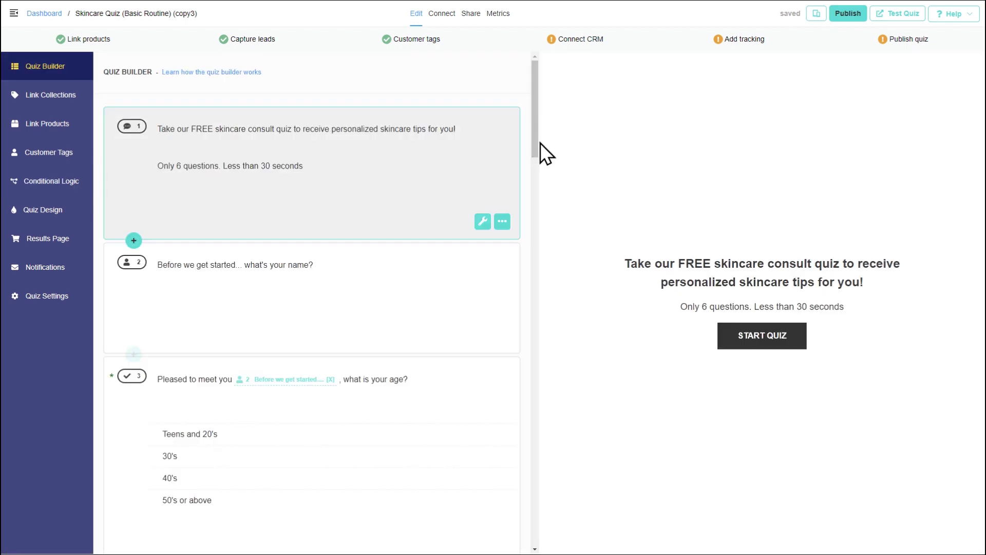
Preview the Dry Skin card and advance through Oily and Normal to Combination-Type Skin.
{"action": "left_click_drag", "start_coordinate": [537, 140], "coordinate": [523, 283]}
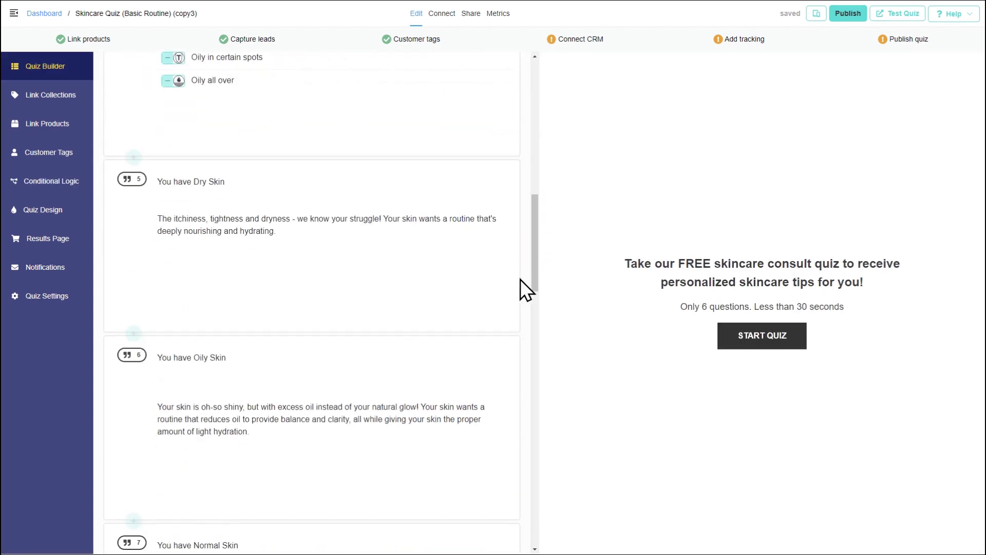
{"action": "left_click", "coordinate": [399, 326]}
{"action": "left_click", "coordinate": [772, 340]}
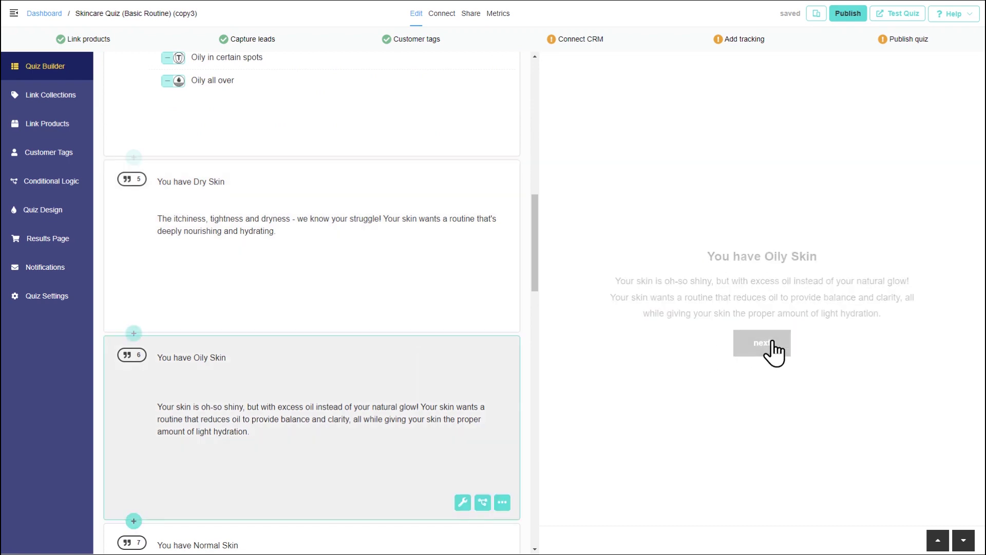
{"action": "left_click", "coordinate": [762, 343]}
{"action": "scroll", "coordinate": [500, 339], "scroll_direction": "down", "scroll_amount": 8}
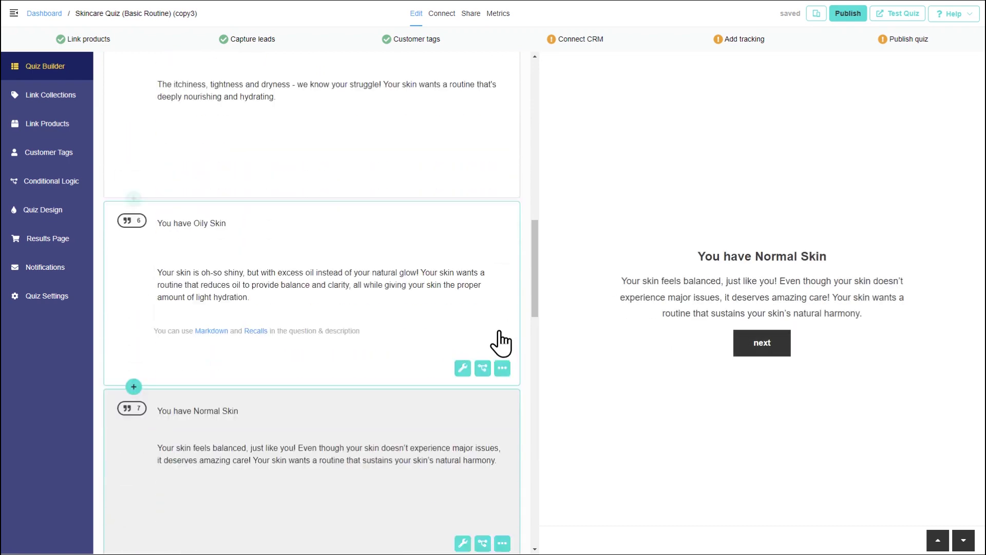
{"action": "left_click", "coordinate": [748, 343]}
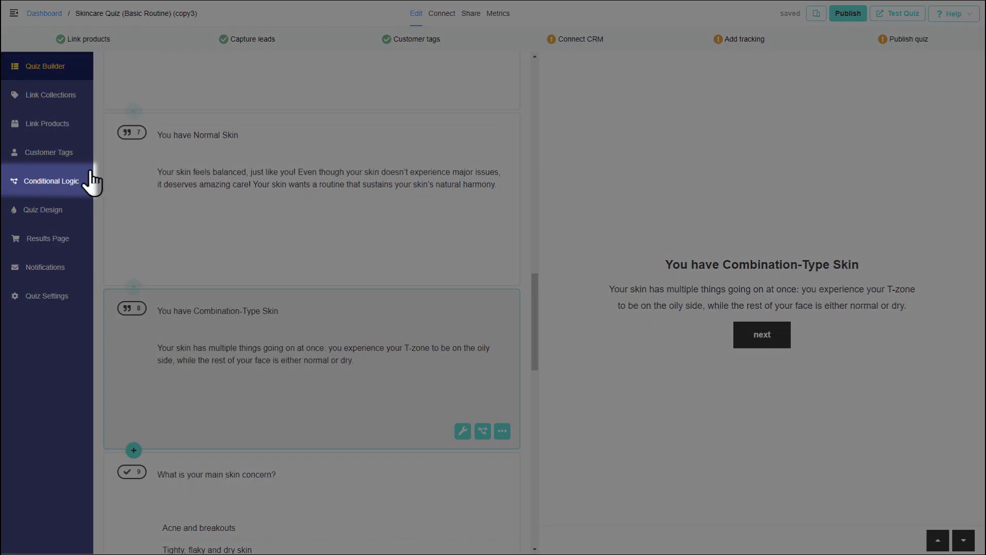
Add a skip rule to the Dry Skin card: question 4 is not 'Dry and tight all over'.
{"action": "left_click", "coordinate": [70, 190]}
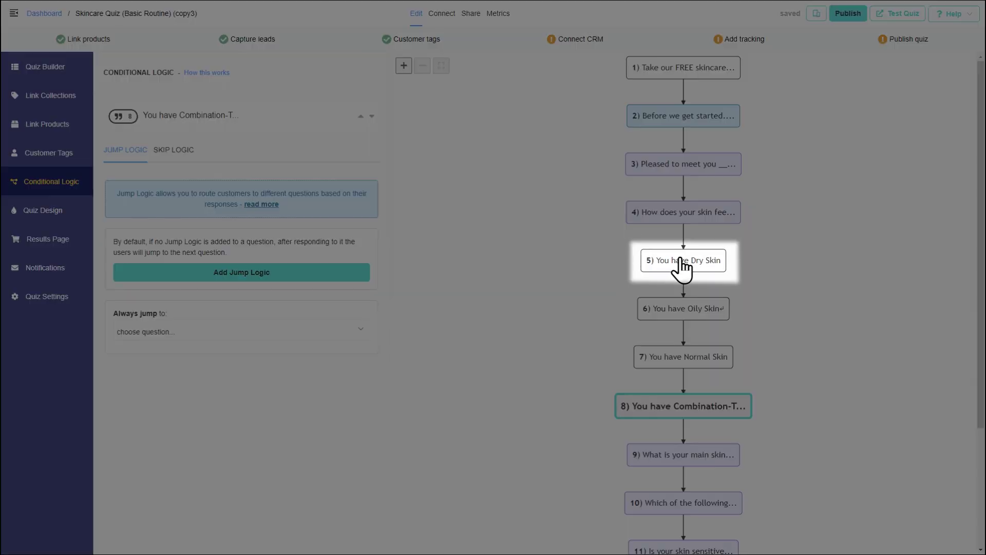
{"action": "left_click", "coordinate": [681, 261]}
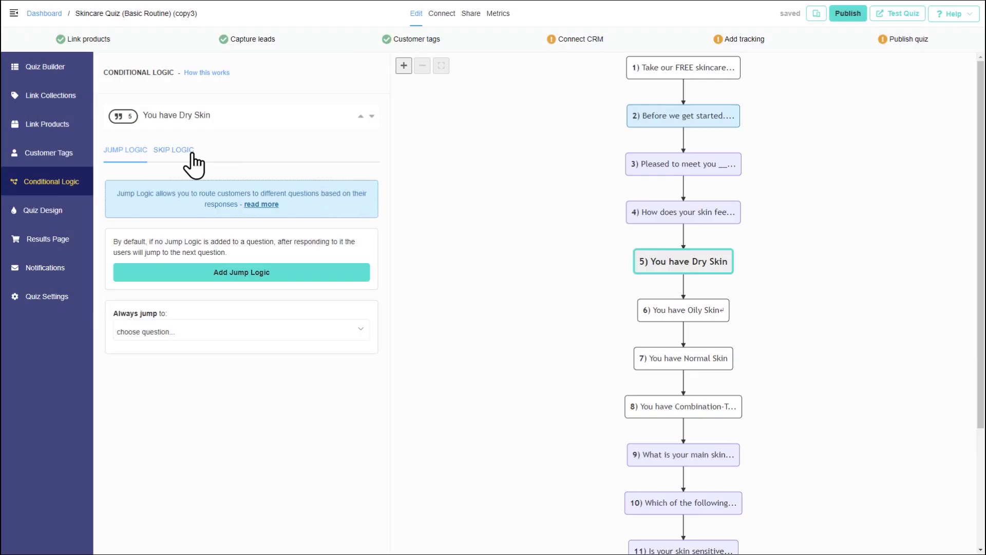
{"action": "left_click", "coordinate": [191, 154]}
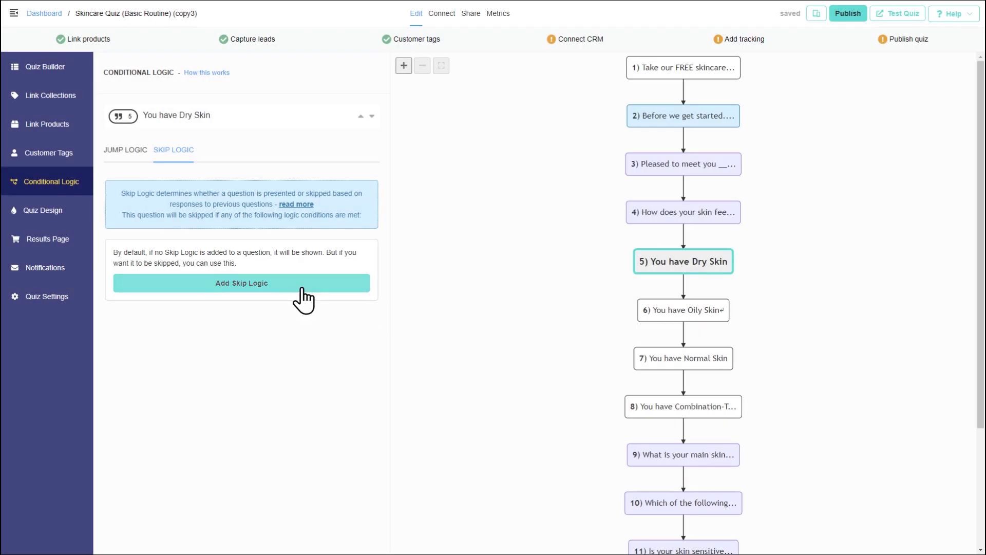
{"action": "left_click", "coordinate": [303, 288]}
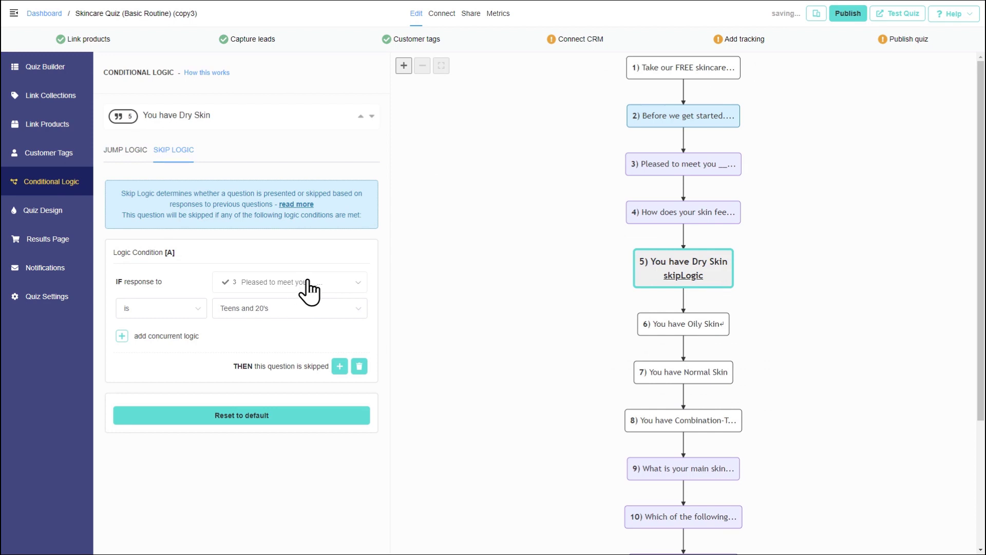
{"action": "left_click", "coordinate": [308, 288]}
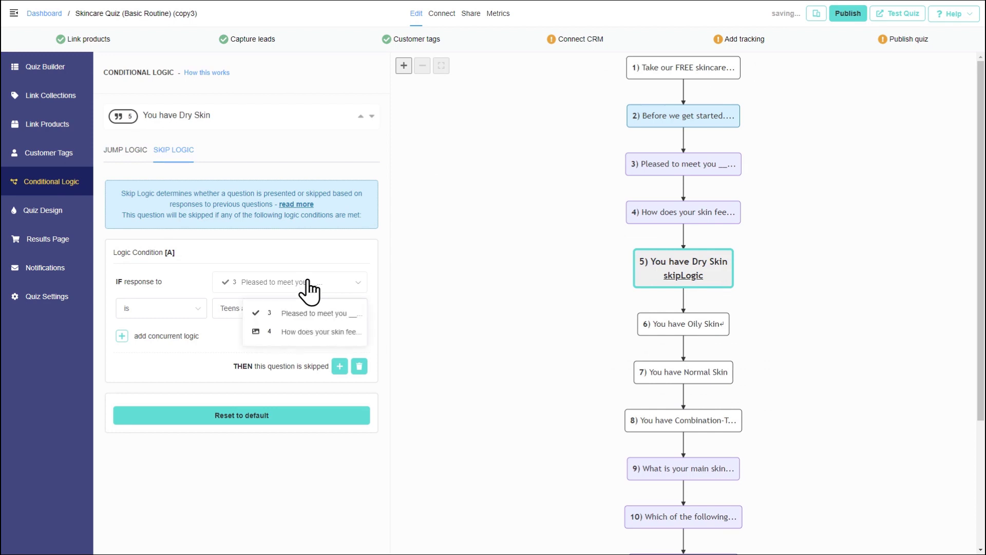
{"action": "left_click", "coordinate": [304, 332]}
{"action": "left_click", "coordinate": [184, 309]}
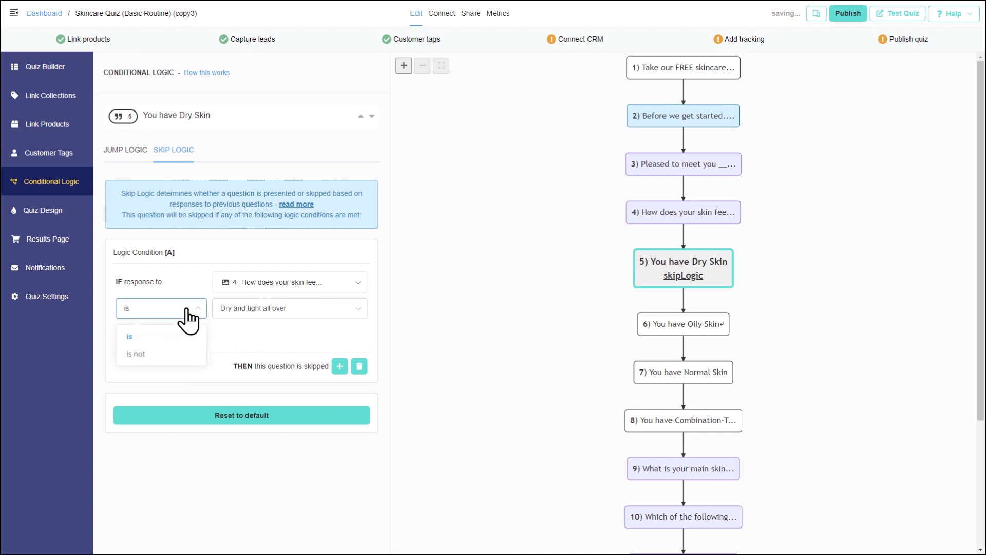
{"action": "left_click", "coordinate": [173, 356]}
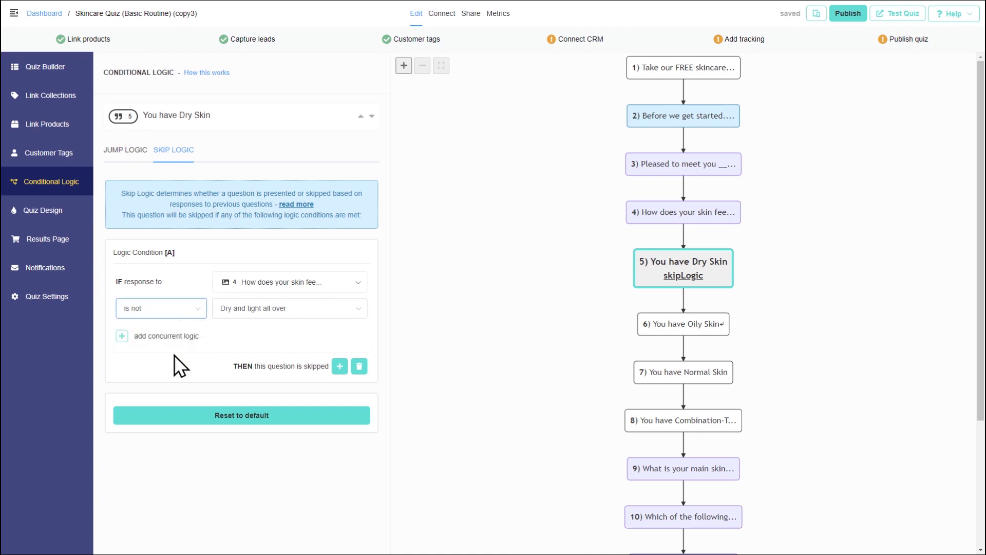
{"action": "left_click", "coordinate": [269, 310]}
{"action": "left_click", "coordinate": [282, 335]}
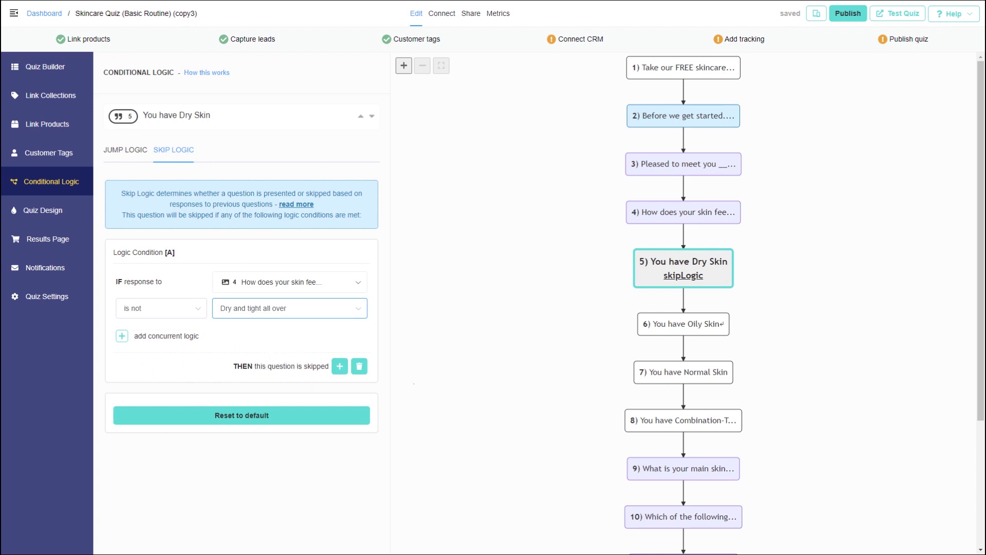
{"action": "left_click", "coordinate": [444, 359]}
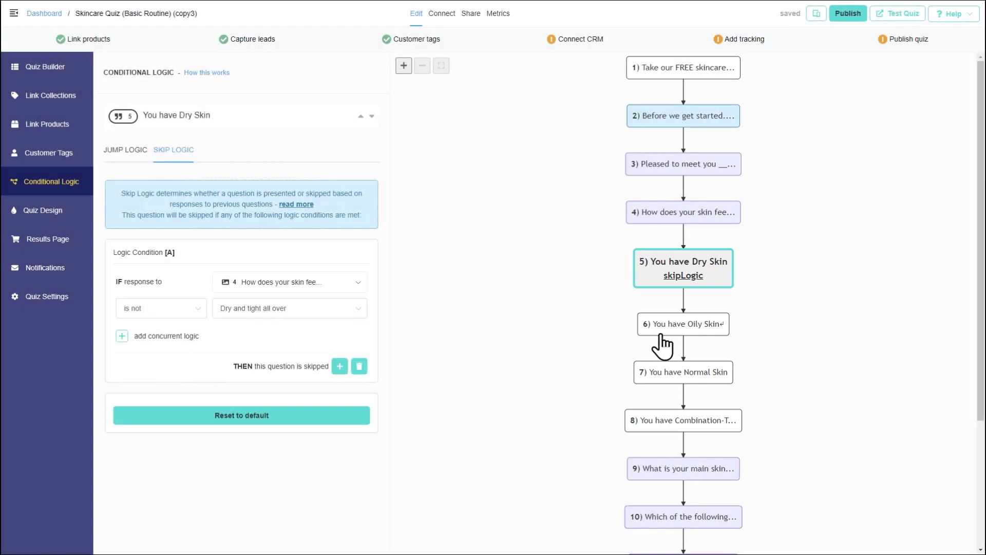
Make the Oily Skin block skip when question 4 is not 'Oily all over'.
{"action": "left_click", "coordinate": [662, 337]}
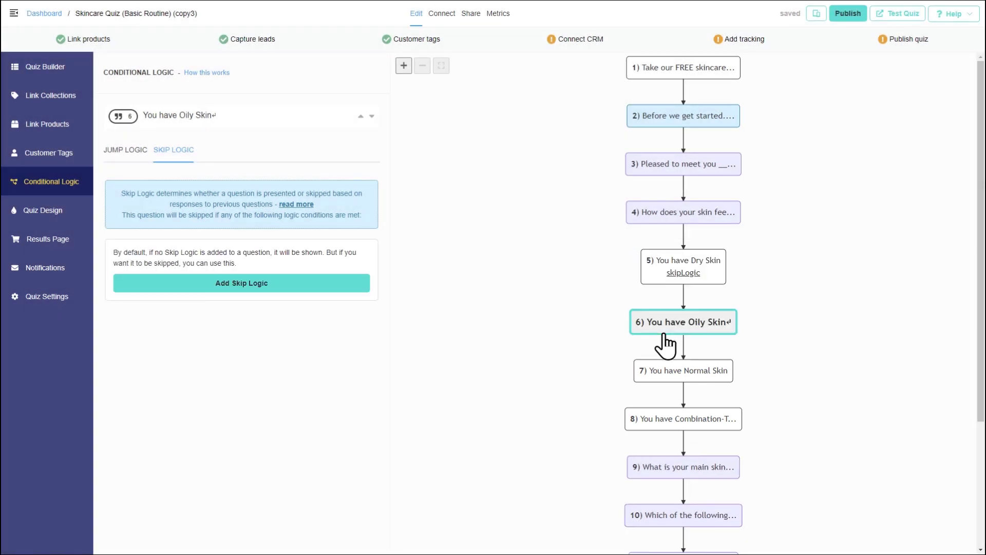
{"action": "left_click", "coordinate": [203, 282]}
{"action": "left_click", "coordinate": [303, 288]}
{"action": "left_click", "coordinate": [315, 325]}
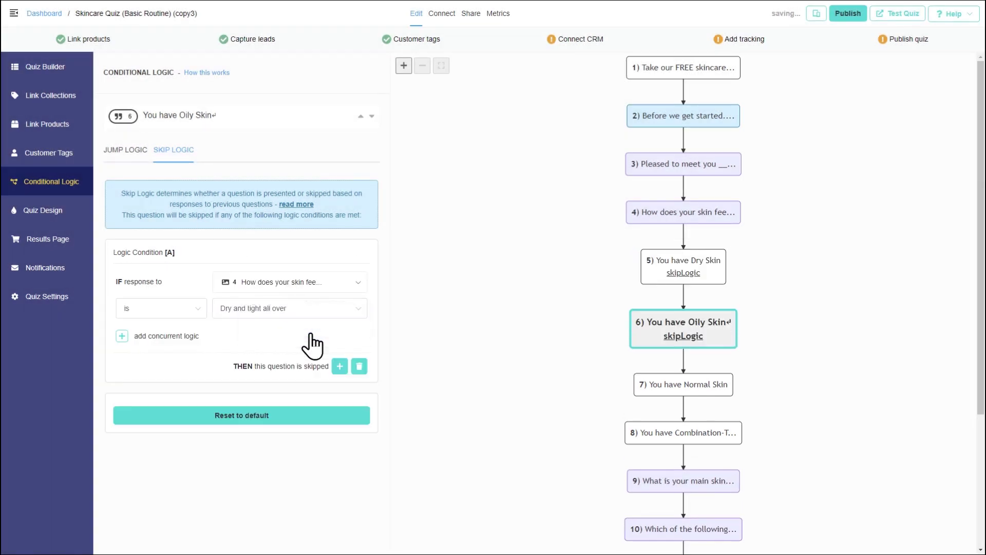
{"action": "left_click", "coordinate": [196, 308]}
{"action": "left_click", "coordinate": [149, 354]}
{"action": "left_click", "coordinate": [266, 311]}
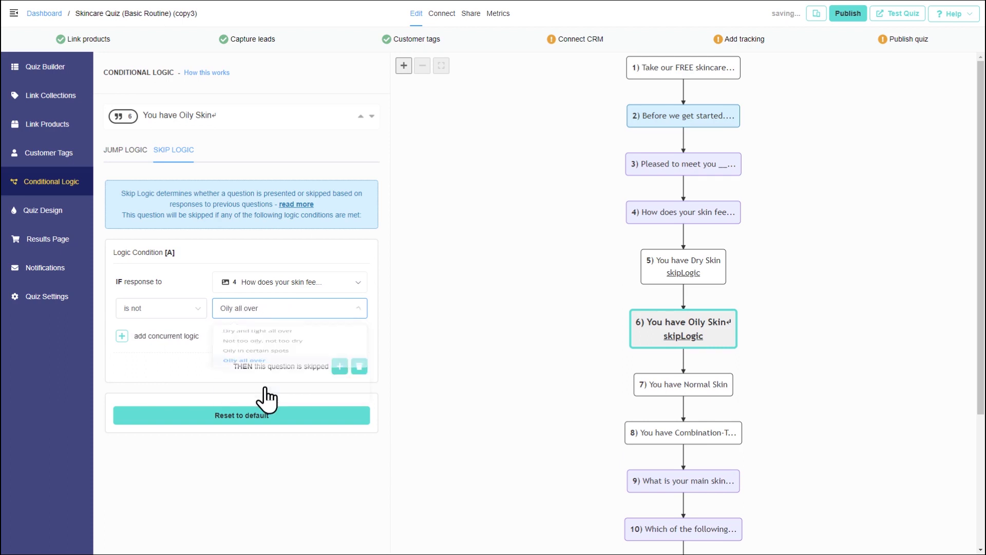
Make the Normal Skin block skip when question 4 is not 'Not too oily, not too dry'.
{"action": "left_click", "coordinate": [671, 396]}
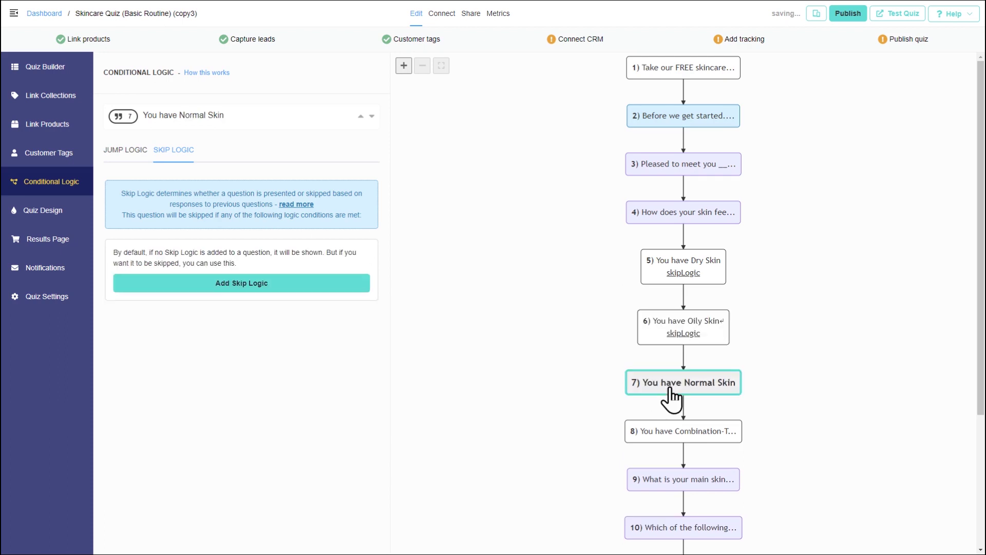
{"action": "left_click", "coordinate": [316, 283]}
{"action": "left_click", "coordinate": [311, 283]}
{"action": "left_click", "coordinate": [318, 332]}
{"action": "left_click", "coordinate": [161, 309]}
{"action": "left_click", "coordinate": [170, 353]}
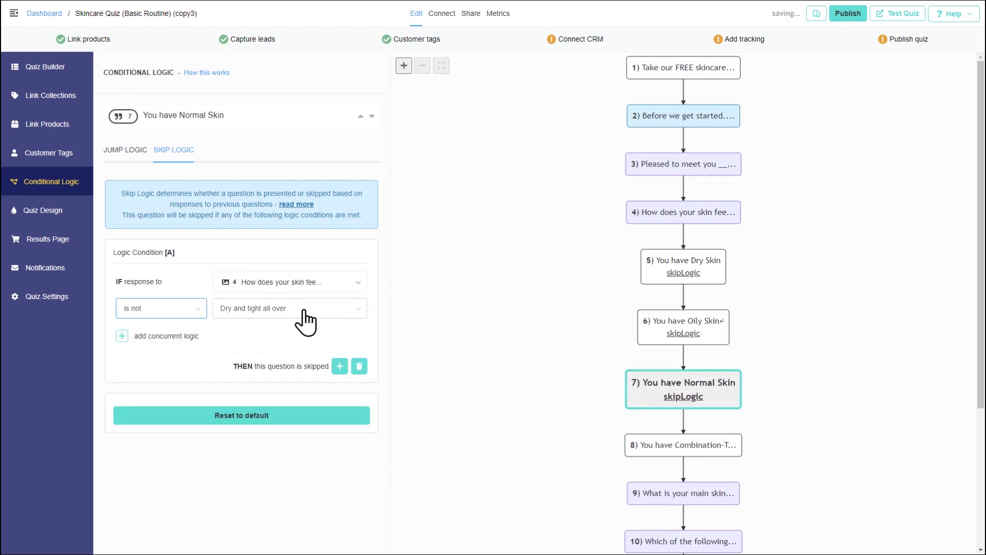
{"action": "left_click", "coordinate": [307, 309]}
{"action": "left_click", "coordinate": [303, 357]}
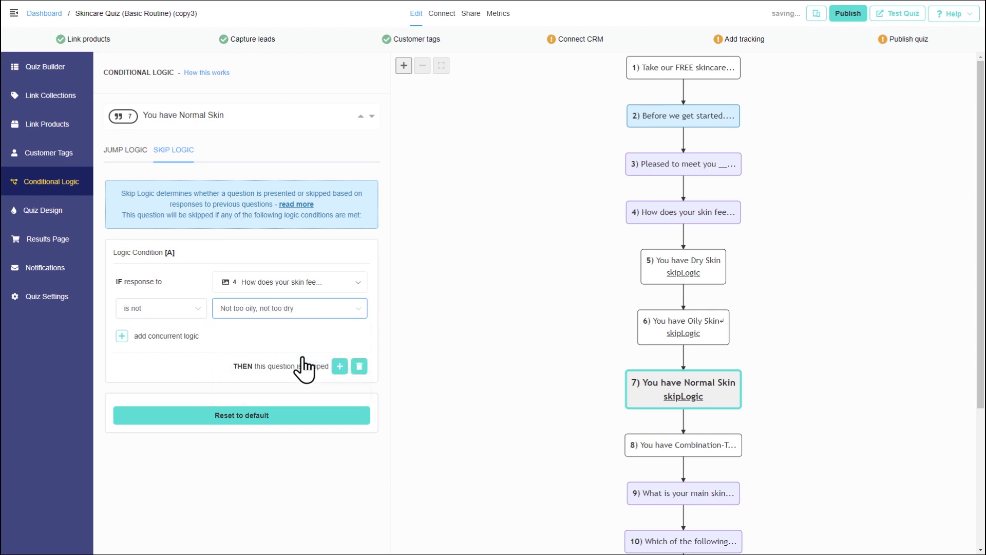
Make the Combination skin block skip when question 4 is not 'Oily in certain spots'.
{"action": "left_click", "coordinate": [637, 450]}
{"action": "left_click", "coordinate": [325, 283]}
{"action": "left_click", "coordinate": [325, 283]}
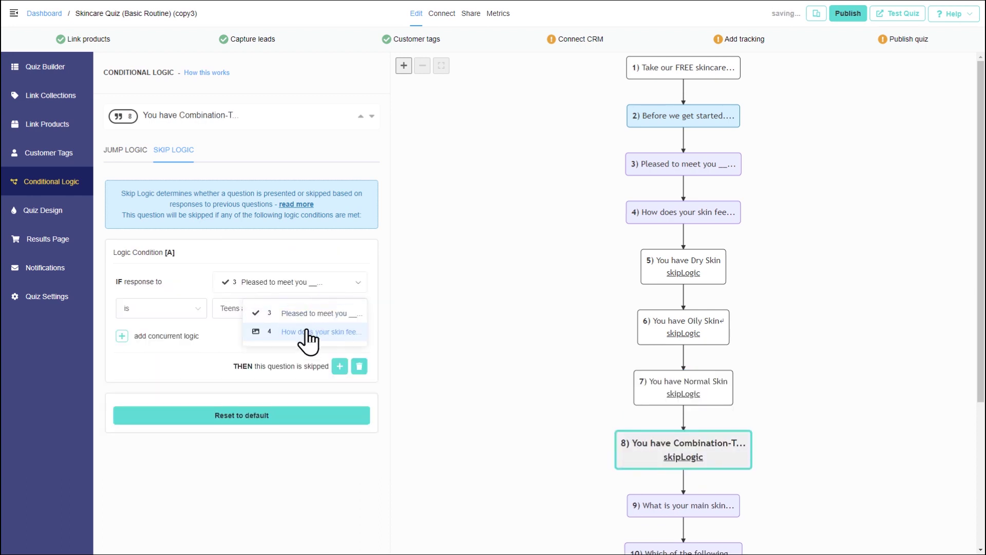
{"action": "left_click", "coordinate": [318, 333]}
{"action": "left_click", "coordinate": [162, 309]}
{"action": "left_click", "coordinate": [172, 354]}
{"action": "left_click", "coordinate": [273, 310]}
{"action": "left_click", "coordinate": [339, 371]}
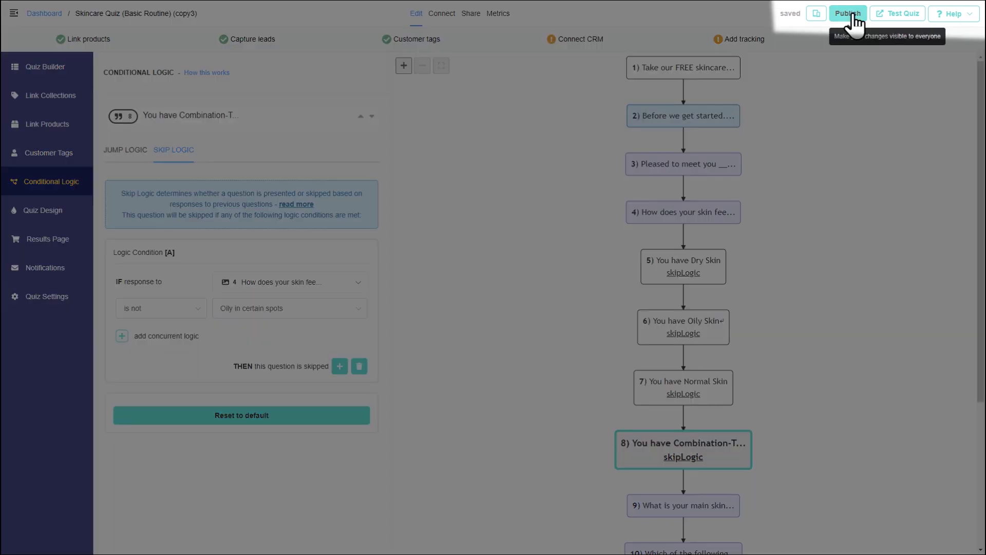
Publish the quiz, dismiss the tips panel, and start a test run.
{"action": "left_click", "coordinate": [848, 13]}
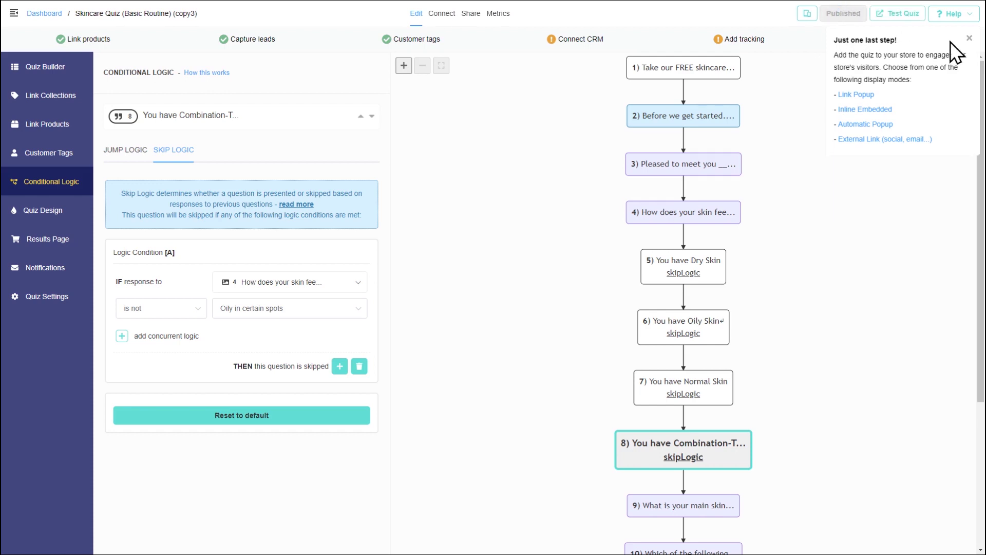
{"action": "left_click", "coordinate": [969, 39]}
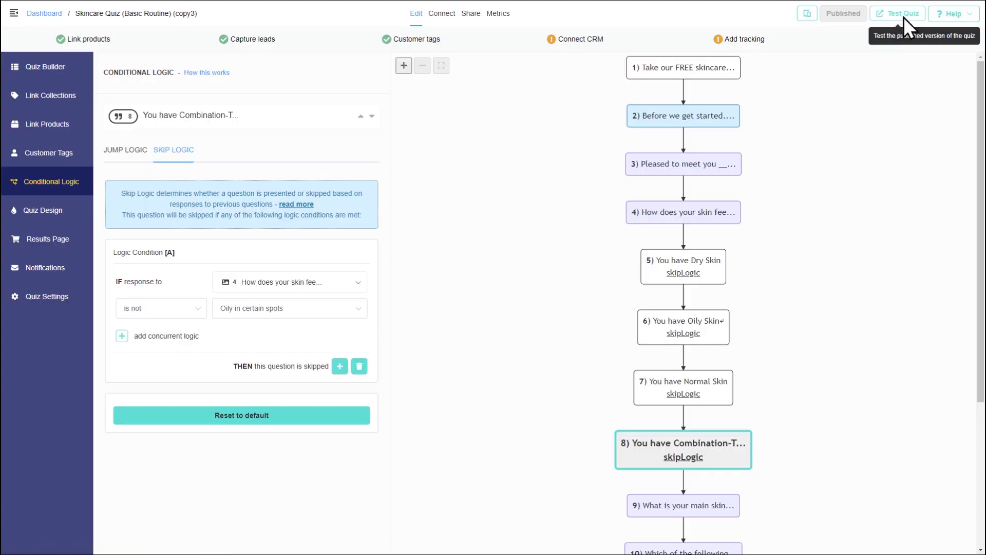
{"action": "left_click", "coordinate": [903, 17]}
{"action": "left_click", "coordinate": [514, 343]}
Enter a name, pick 30's for age, and reach the Dry Skin result.
{"action": "type", "text": "Alex"}
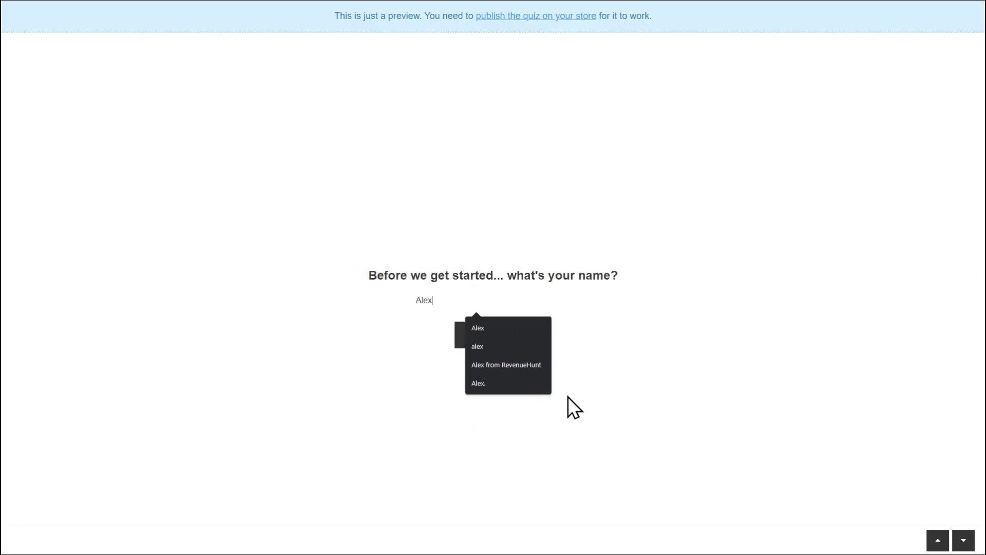
{"action": "left_click", "coordinate": [524, 330]}
{"action": "left_click", "coordinate": [525, 301]}
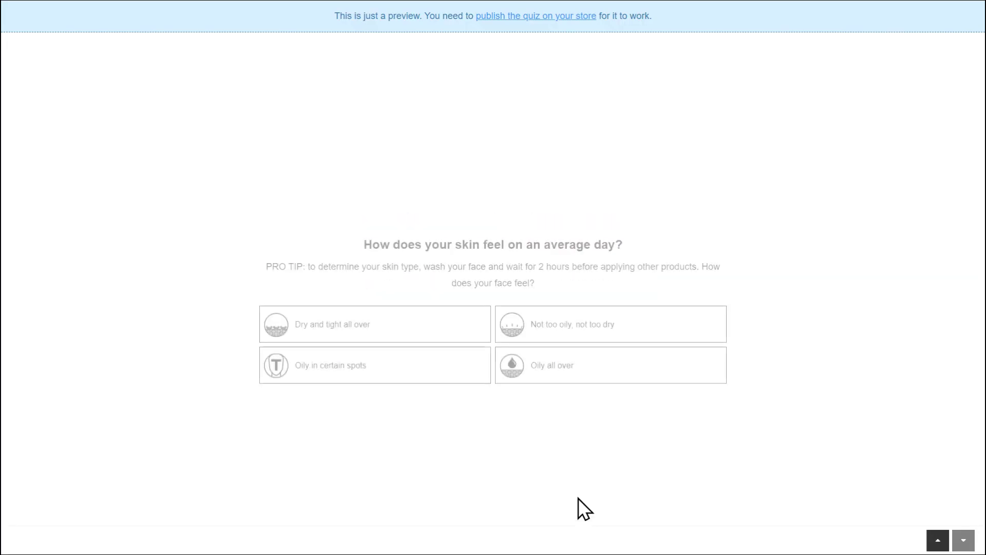
{"action": "left_click", "coordinate": [459, 351]}
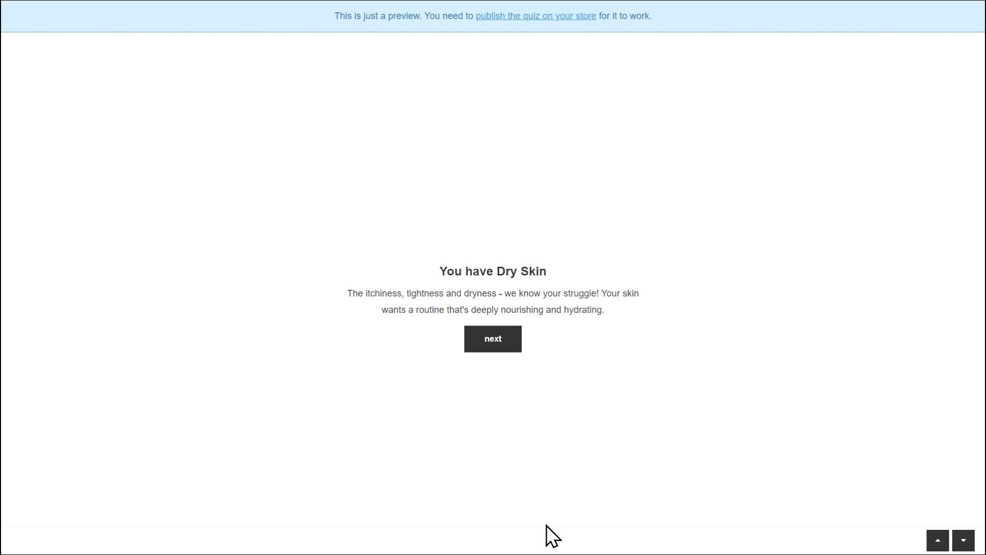
{"action": "left_click", "coordinate": [494, 340]}
Go back to the skin-feel question and answer Oily all over to see the Oily Skin result.
{"action": "left_click", "coordinate": [936, 541]}
{"action": "left_click", "coordinate": [936, 541]}
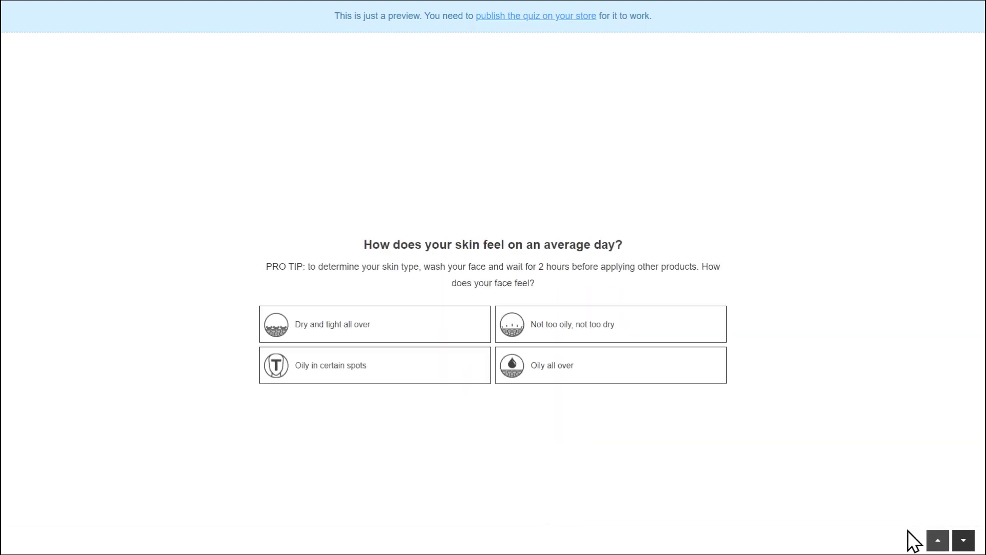
{"action": "left_click", "coordinate": [590, 380]}
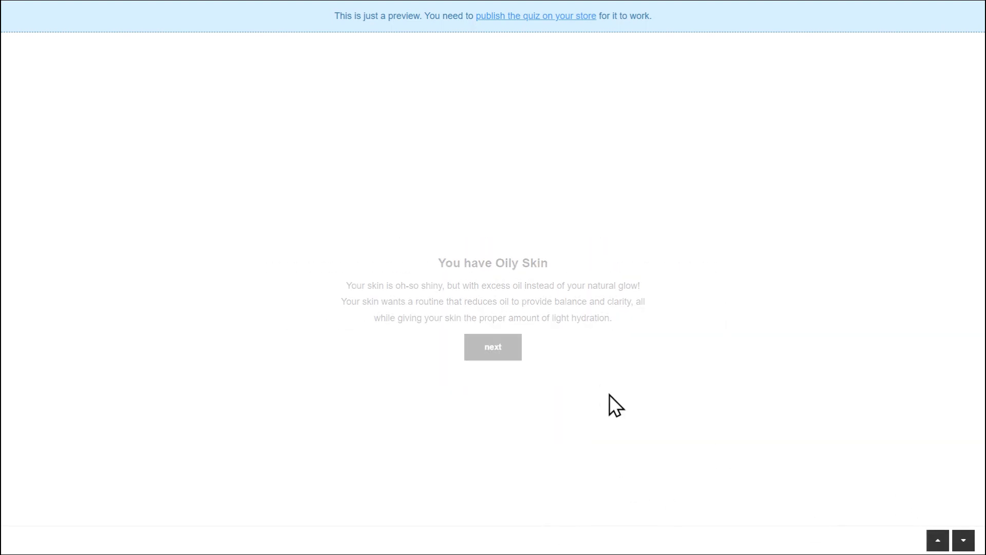
{"action": "left_click", "coordinate": [501, 349]}
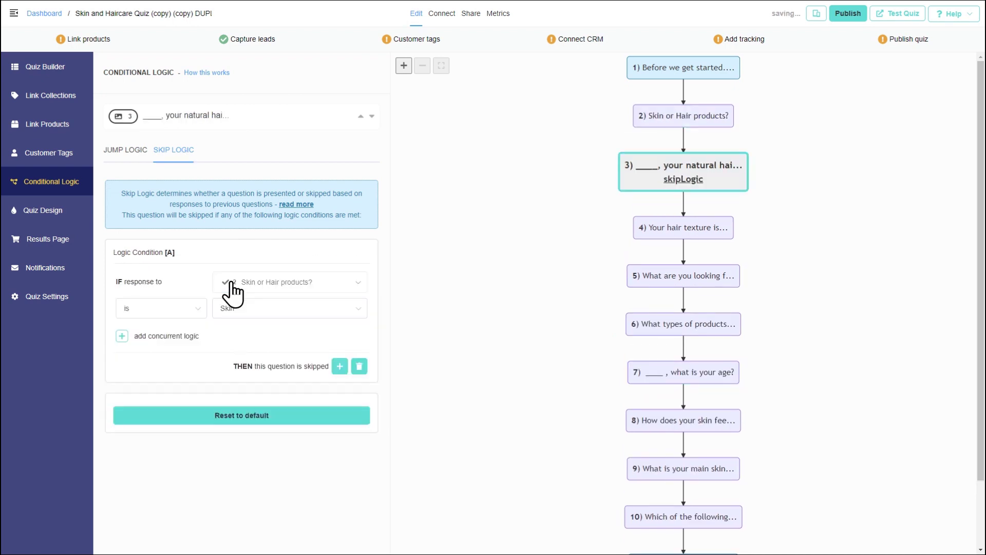
Base question 3's skip condition on 'Skin or Hair products?' and begin skip conditions for questions 5 and 6.
{"action": "left_click", "coordinate": [236, 286]}
{"action": "left_click", "coordinate": [267, 309]}
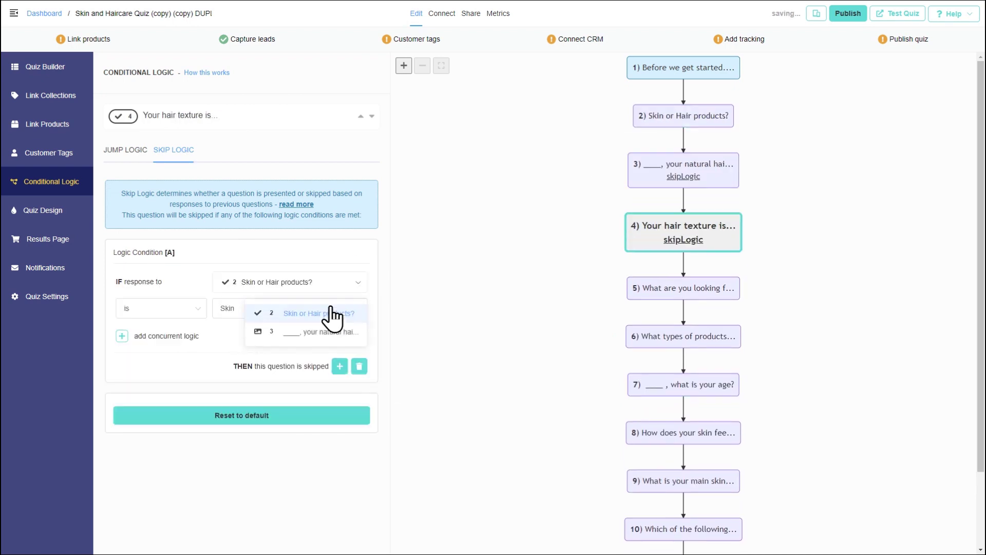
{"action": "left_click", "coordinate": [331, 311]}
{"action": "left_click", "coordinate": [674, 298]}
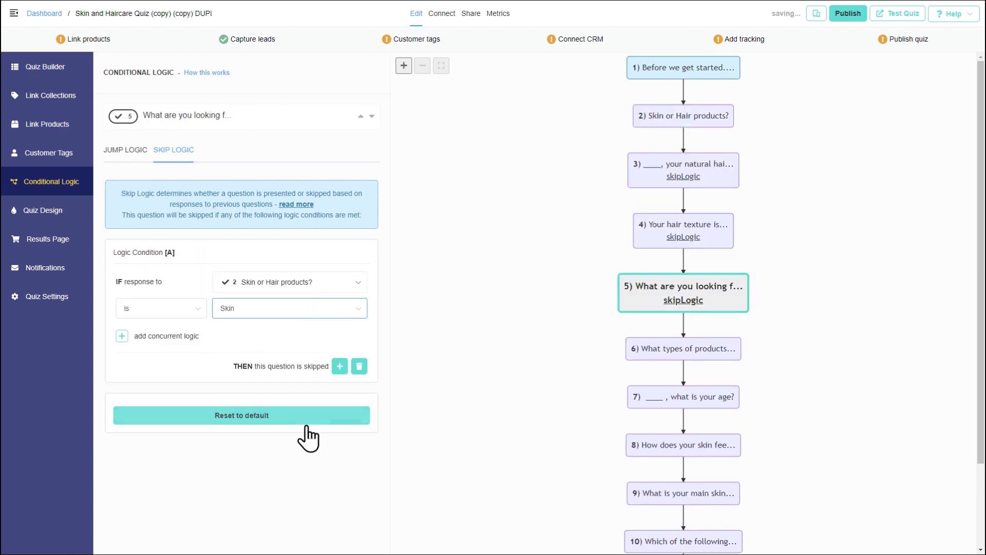
{"action": "left_click", "coordinate": [676, 350]}
{"action": "left_click", "coordinate": [323, 284]}
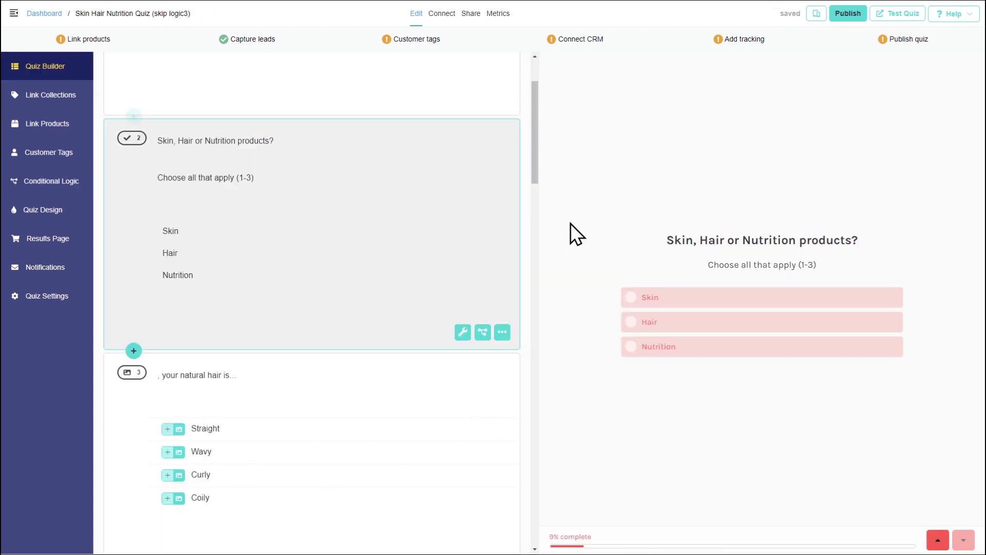
Turn on Multiple Selection for question 2 with a range of 1 to 3.
{"action": "left_click", "coordinate": [462, 332]}
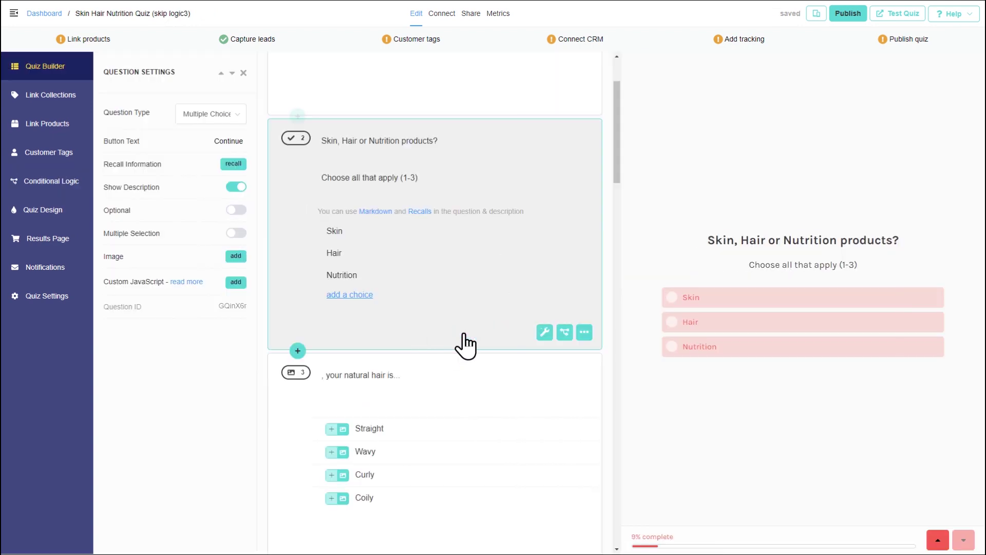
{"action": "left_click", "coordinate": [235, 235]}
{"action": "double_click", "coordinate": [244, 258]}
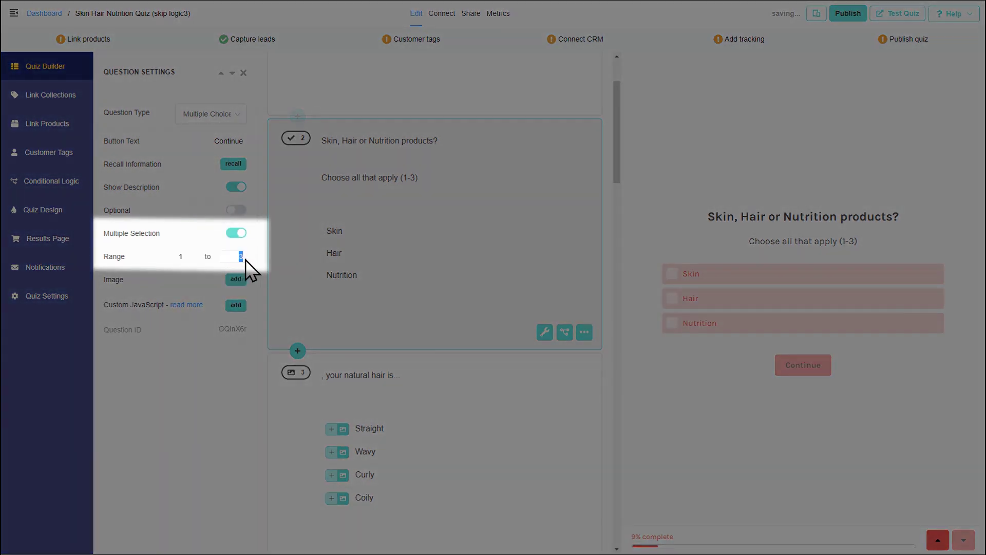
{"action": "type", "text": "3"}
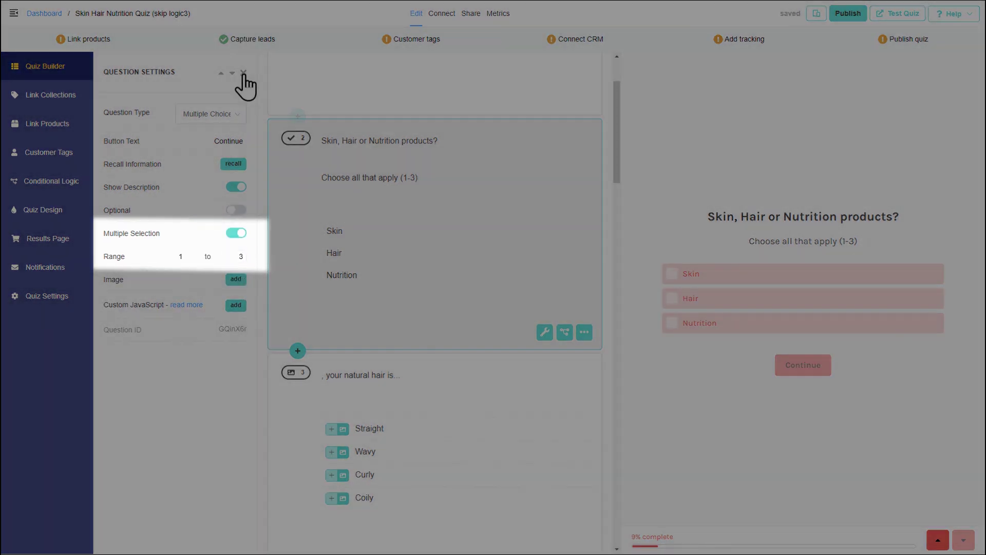
{"action": "left_click", "coordinate": [243, 73]}
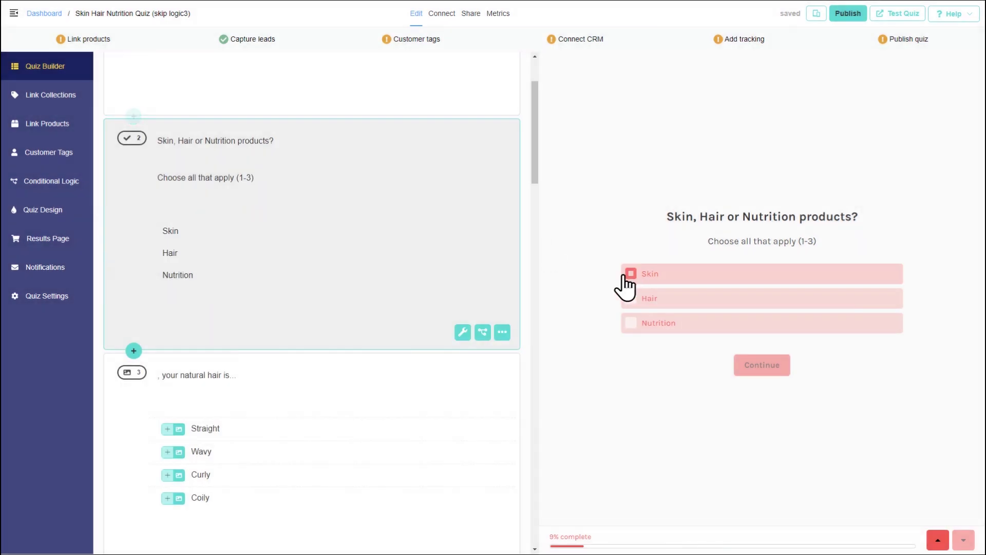
Test ticking and unticking Skin, Hair and Nutrition in the preview, then go to Conditional Logic.
{"action": "left_click", "coordinate": [631, 274]}
{"action": "left_click", "coordinate": [631, 298]}
{"action": "left_click", "coordinate": [631, 322]}
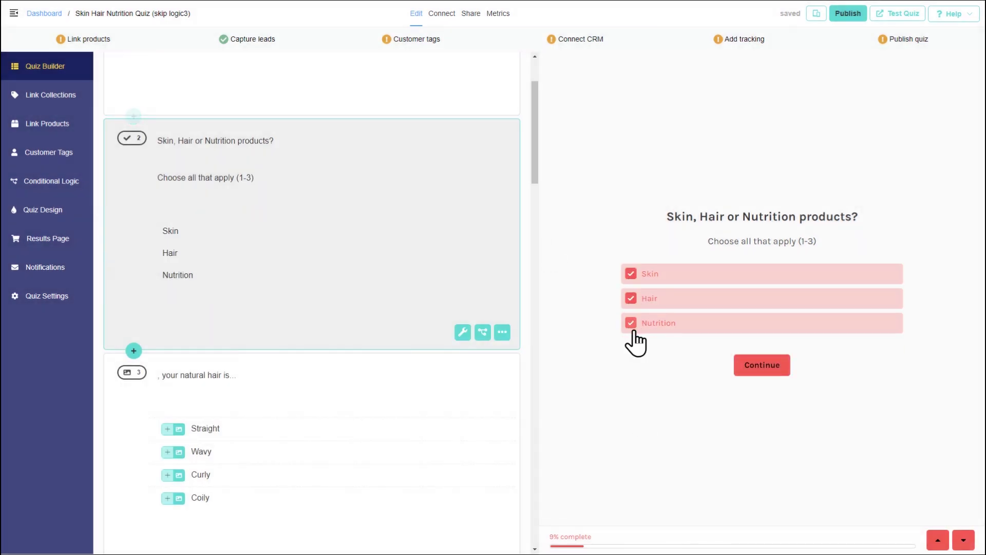
{"action": "left_click", "coordinate": [631, 303]}
{"action": "left_click", "coordinate": [632, 303]}
{"action": "left_click", "coordinate": [78, 179]}
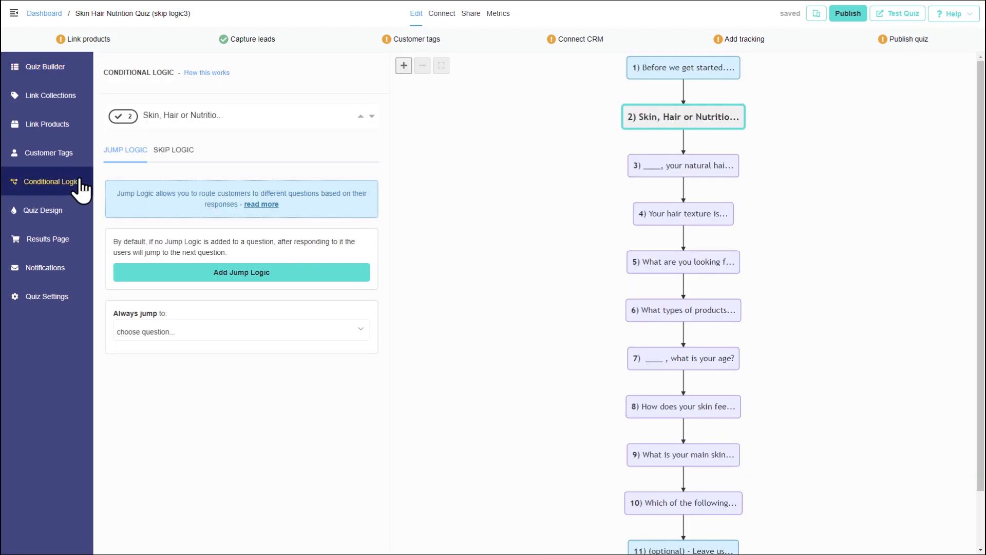
Set 'is not' skip conditions on questions 3 through 6, tying question 3 to Hair.
{"action": "left_click", "coordinate": [683, 165]}
{"action": "left_click", "coordinate": [174, 149]}
{"action": "left_click", "coordinate": [154, 308]}
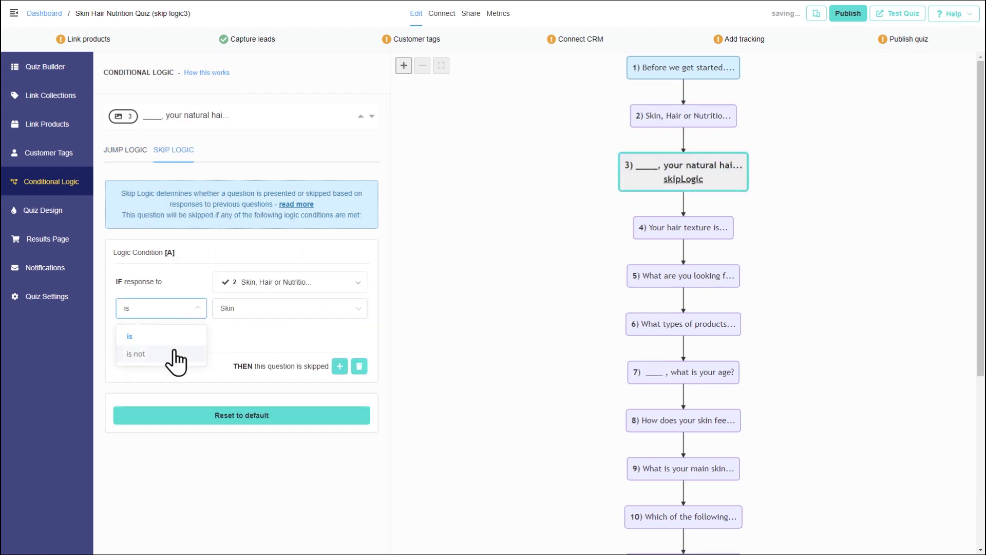
{"action": "left_click", "coordinate": [176, 352]}
{"action": "left_click", "coordinate": [683, 213]}
{"action": "left_click", "coordinate": [683, 287]}
{"action": "left_click", "coordinate": [684, 336]}
{"action": "left_click", "coordinate": [154, 308]}
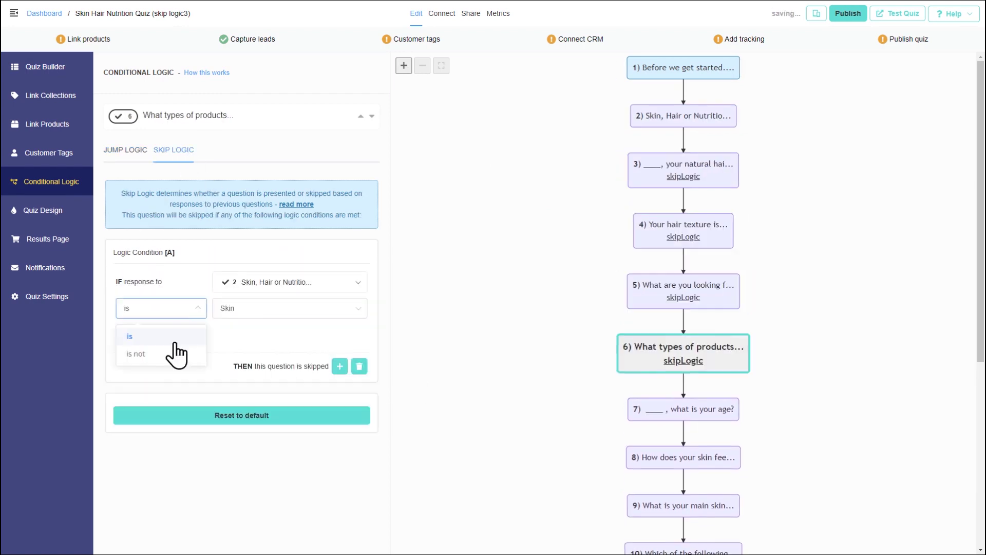
{"action": "left_click", "coordinate": [177, 353]}
{"action": "left_click", "coordinate": [684, 384]}
Add skip conditions to questions 7 through 11, with question 11 skipping unless Nutrition is chosen.
{"action": "left_click", "coordinate": [683, 433]}
{"action": "left_click", "coordinate": [241, 283]}
{"action": "left_click", "coordinate": [154, 308]}
{"action": "left_click", "coordinate": [176, 352]}
{"action": "left_click", "coordinate": [683, 512]}
{"action": "left_click", "coordinate": [241, 283]}
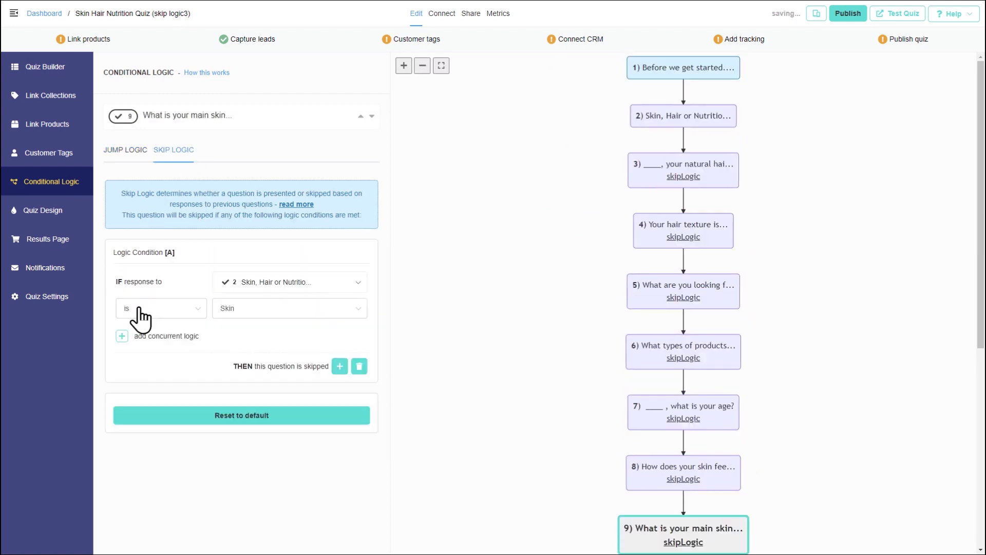
{"action": "left_click", "coordinate": [154, 308]}
{"action": "left_click", "coordinate": [176, 352]}
{"action": "left_click", "coordinate": [683, 244]}
{"action": "left_click", "coordinate": [241, 283]}
Make questions 12–14 skip unless Nutrition is chosen, then tick Nutrition in the test preview.
{"action": "left_click", "coordinate": [154, 308]}
{"action": "left_click", "coordinate": [176, 352]}
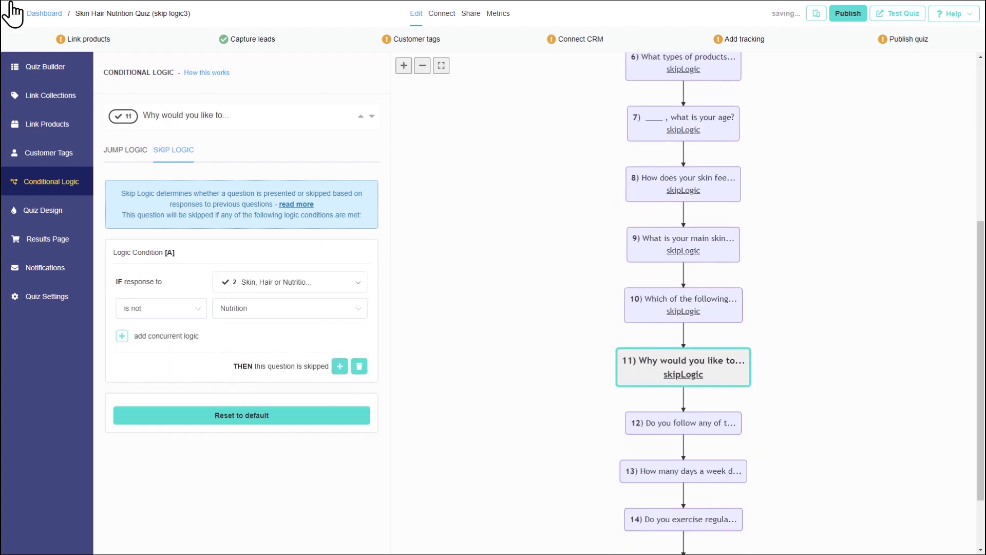
{"action": "left_click", "coordinate": [683, 456]}
{"action": "left_click", "coordinate": [291, 308]}
{"action": "left_click", "coordinate": [249, 368]}
{"action": "left_click", "coordinate": [684, 497]}
{"action": "left_click", "coordinate": [154, 308]}
{"action": "left_click", "coordinate": [164, 353]}
{"action": "scroll", "coordinate": [683, 308], "scroll_direction": "down", "scroll_amount": 5}
{"action": "left_click", "coordinate": [687, 436]}
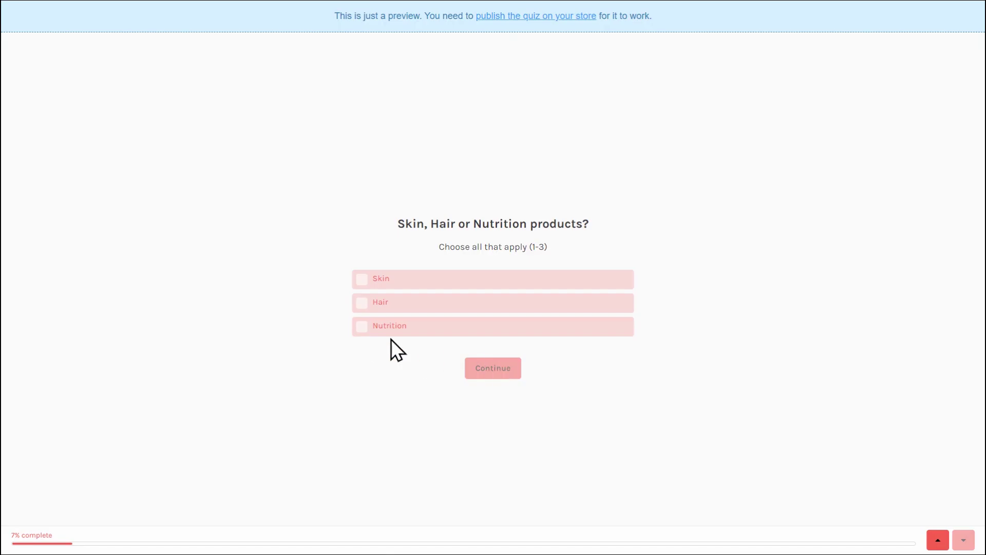
{"action": "left_click", "coordinate": [391, 327]}
Advance past the product-type and supplements questions, then return to the product-type question.
{"action": "left_click", "coordinate": [493, 368]}
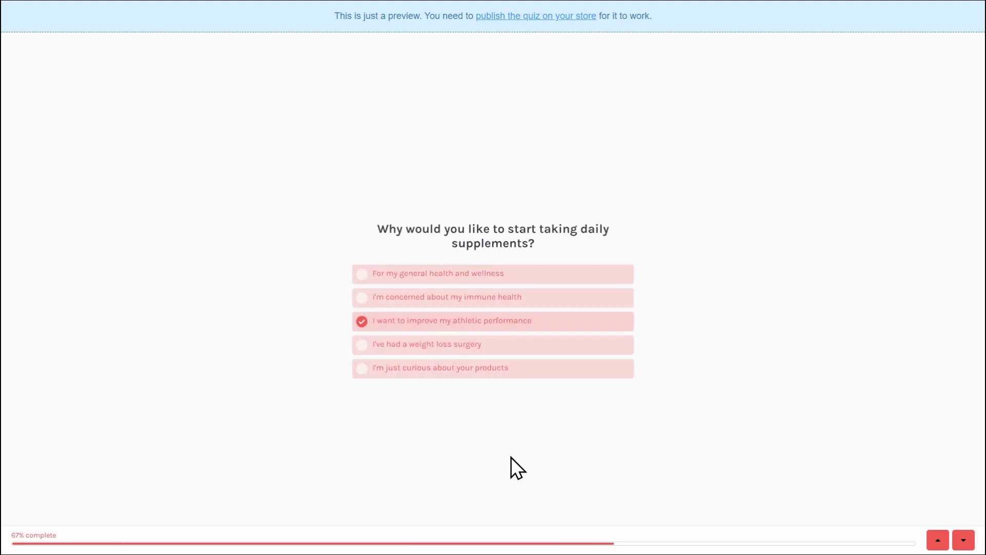
{"action": "left_click", "coordinate": [500, 369]}
{"action": "left_click", "coordinate": [938, 540]}
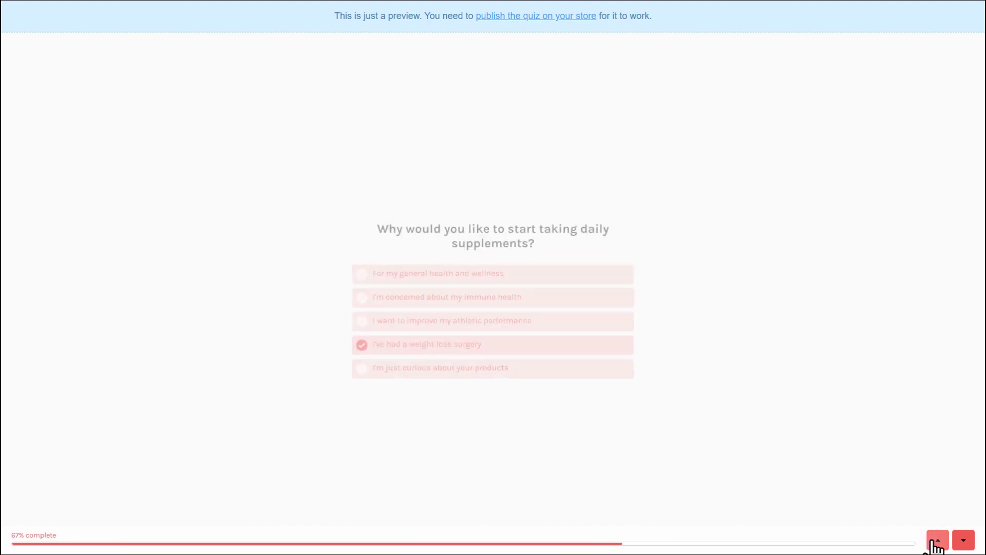
{"action": "left_click", "coordinate": [938, 540]}
Switch to Skin only and answer age, Oily all over, hyperpigmentation, climate and reason questions.
{"action": "left_click", "coordinate": [361, 279]}
{"action": "left_click", "coordinate": [363, 327]}
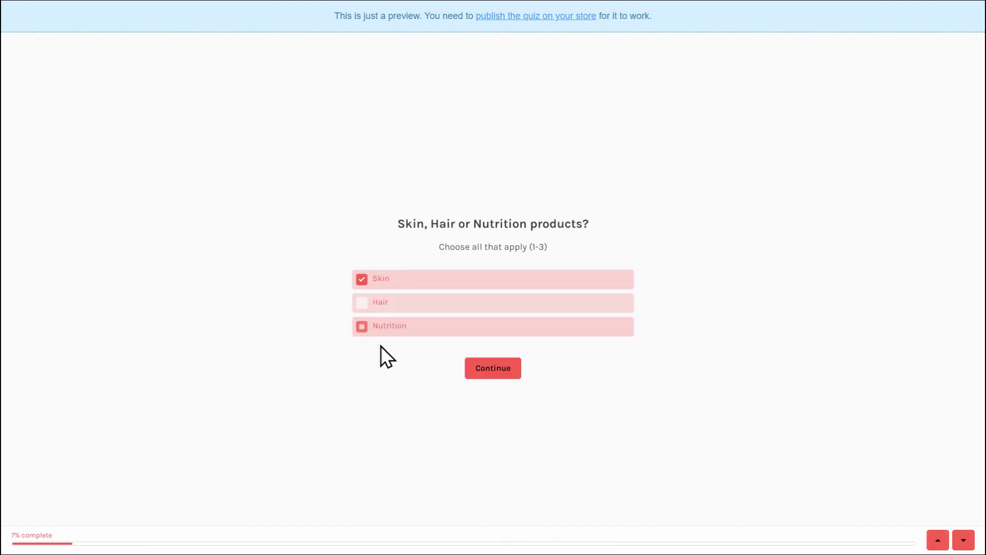
{"action": "left_click", "coordinate": [468, 377]}
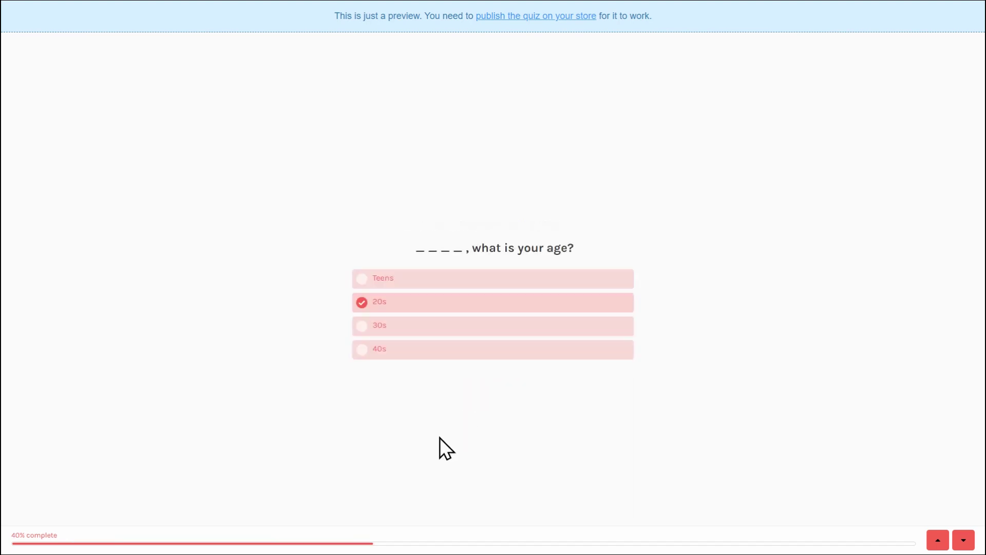
{"action": "left_click", "coordinate": [448, 349]}
{"action": "left_click", "coordinate": [488, 351]}
{"action": "left_click", "coordinate": [488, 355]}
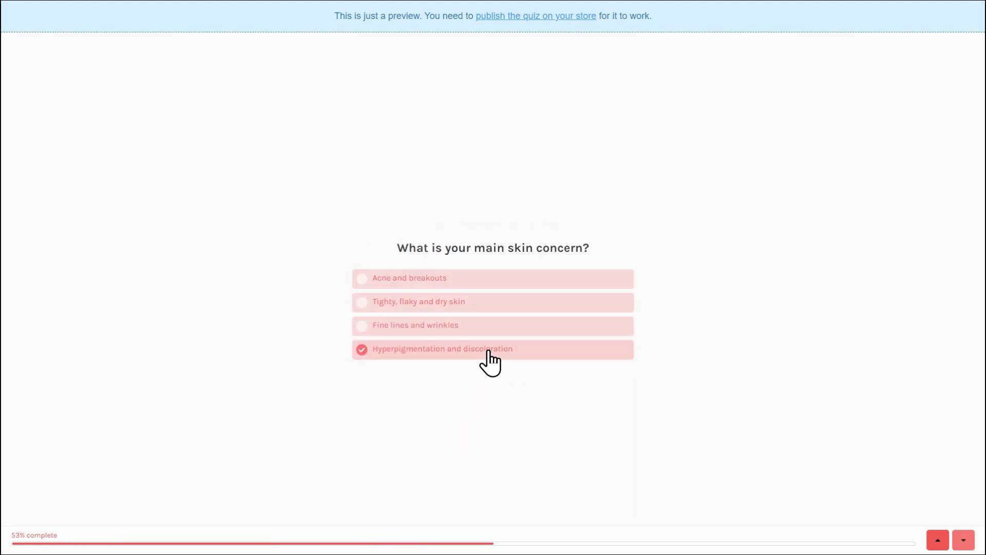
{"action": "left_click", "coordinate": [492, 315]}
{"action": "left_click", "coordinate": [506, 321]}
{"action": "left_click", "coordinate": [506, 298]}
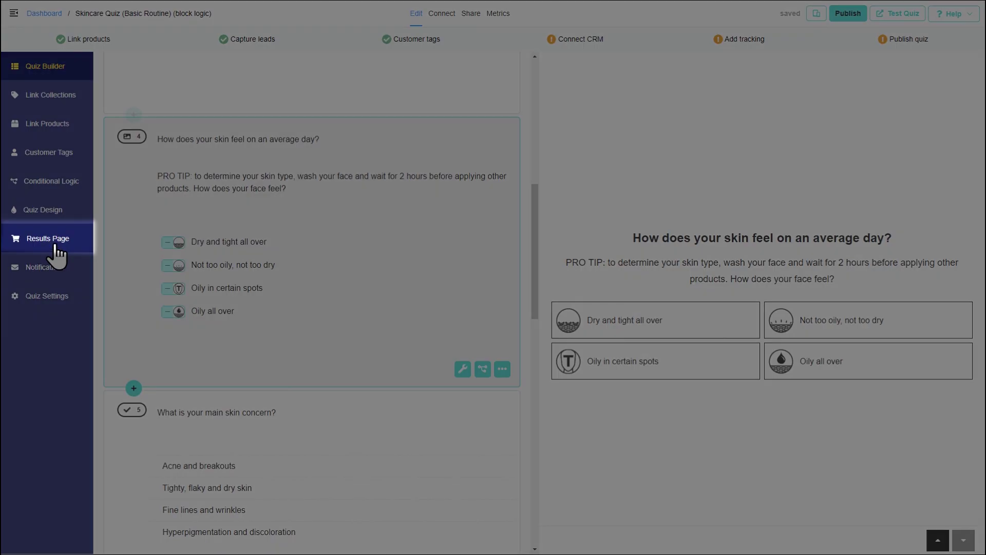
Switch to the Results Page editor with its heading, coupon block and four product slots.
{"action": "left_click", "coordinate": [55, 247]}
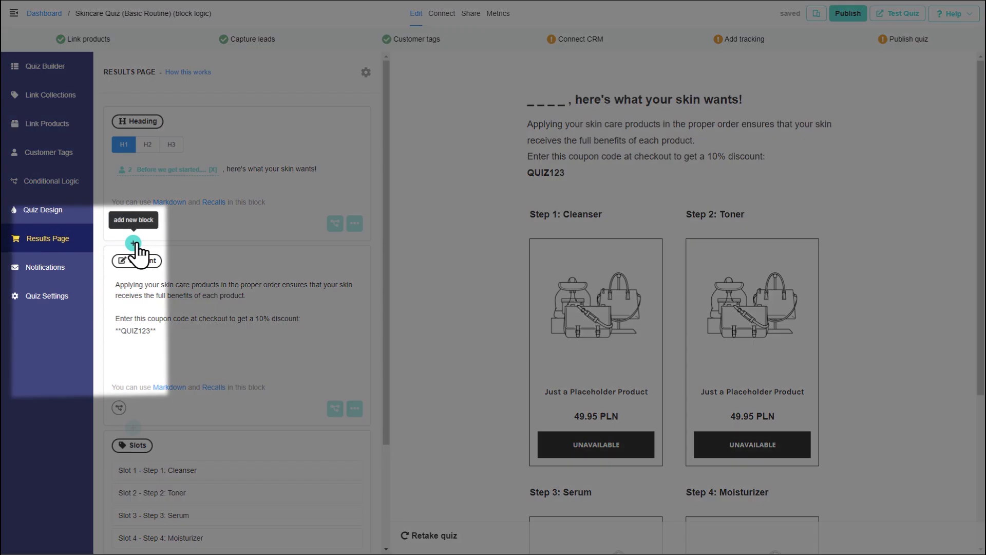
Add content blocks below the heading with the pasted Dry Skin and Oily Skin advice.
{"action": "left_click", "coordinate": [134, 244]}
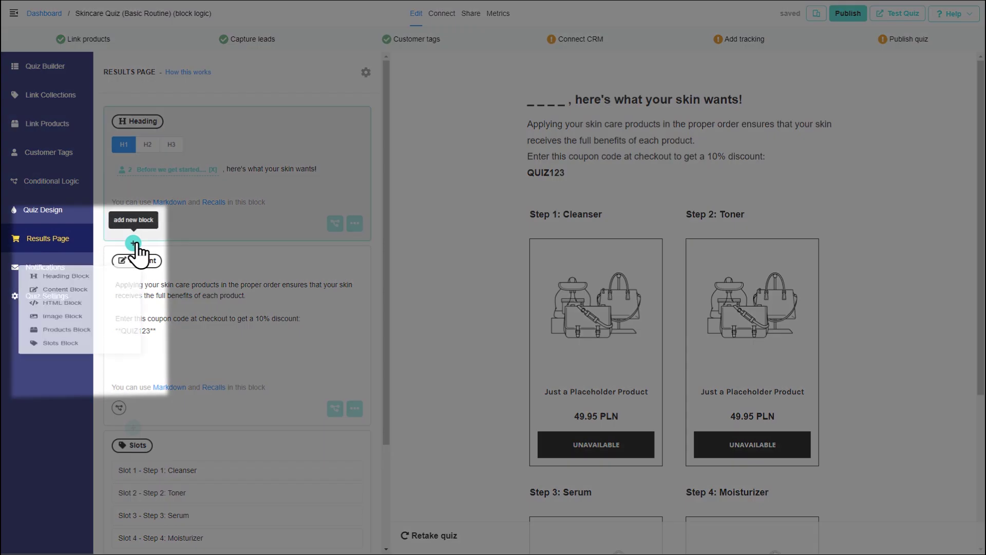
{"action": "left_click", "coordinate": [117, 300]}
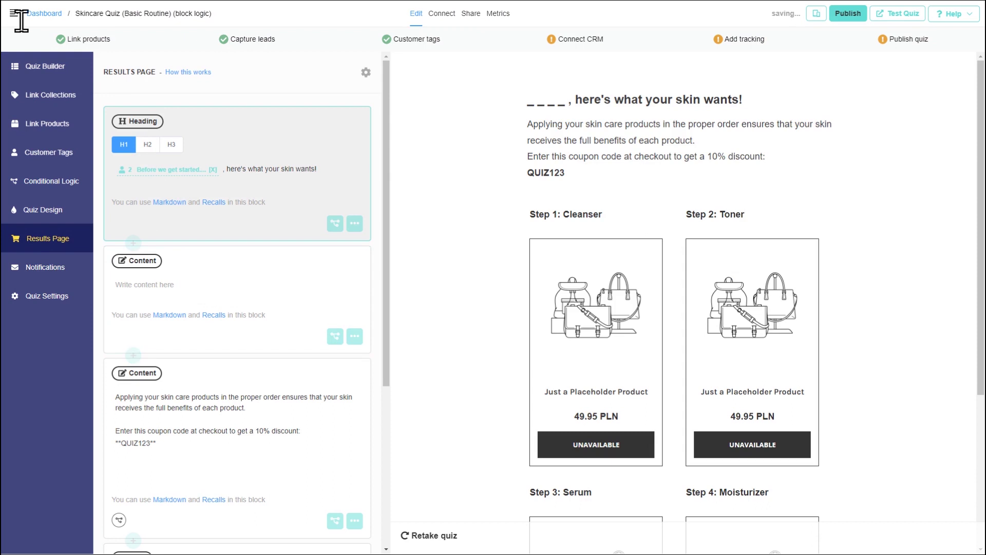
{"action": "left_click", "coordinate": [273, 283]}
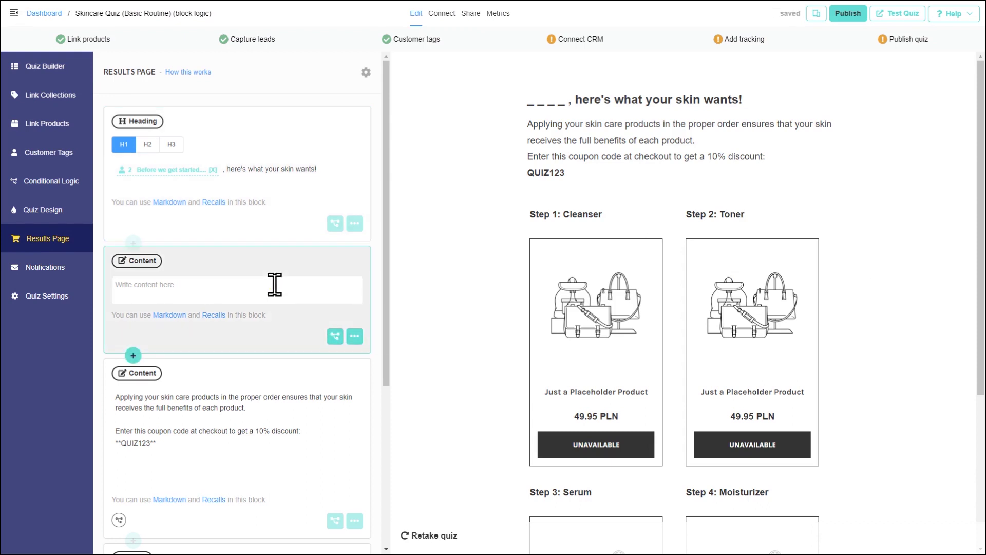
{"action": "type", "text": "You have Dry Skin The itchiness, tightness and dryness - we know your struggle! Your skin wants a routine that's deeply nourishing and hydrating."}
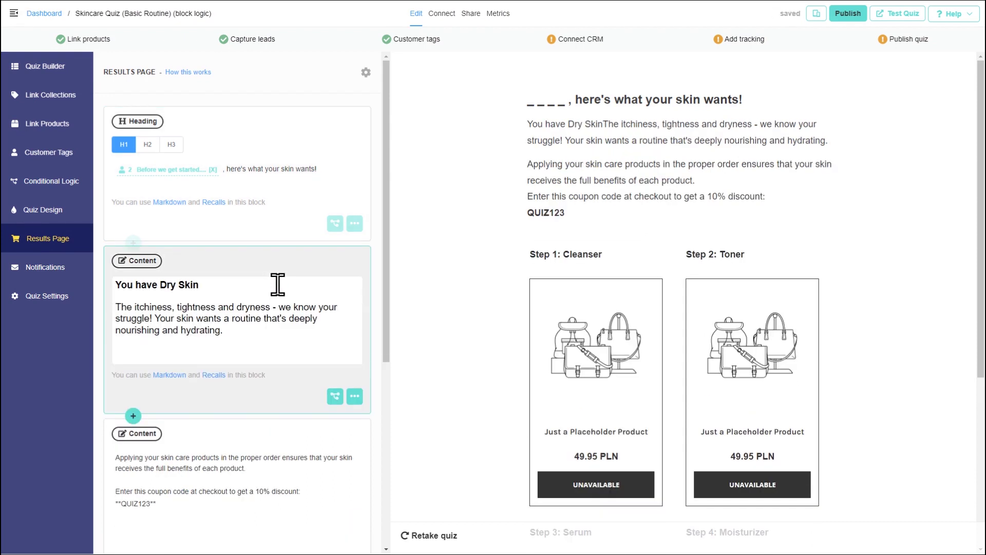
{"action": "left_click", "coordinate": [133, 415]}
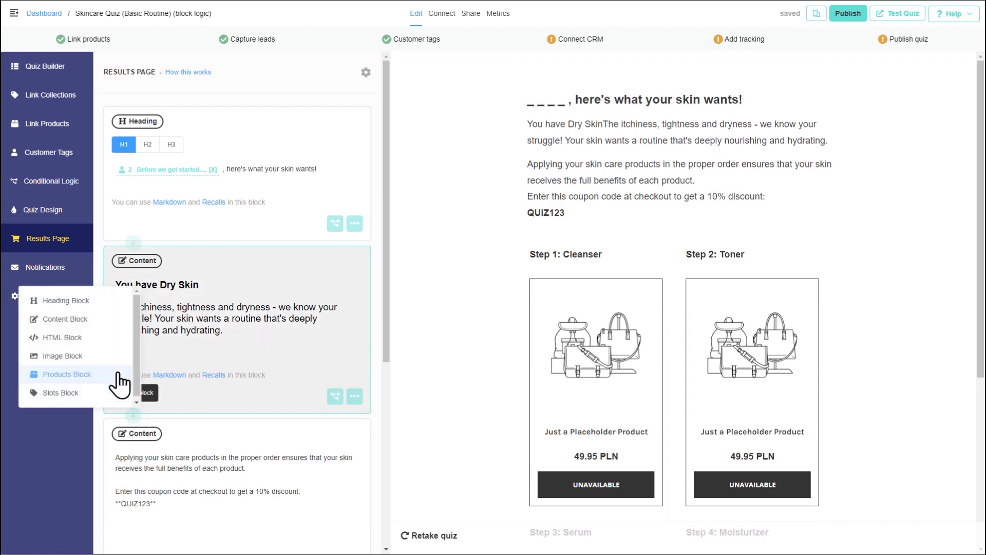
{"action": "left_click", "coordinate": [107, 327]}
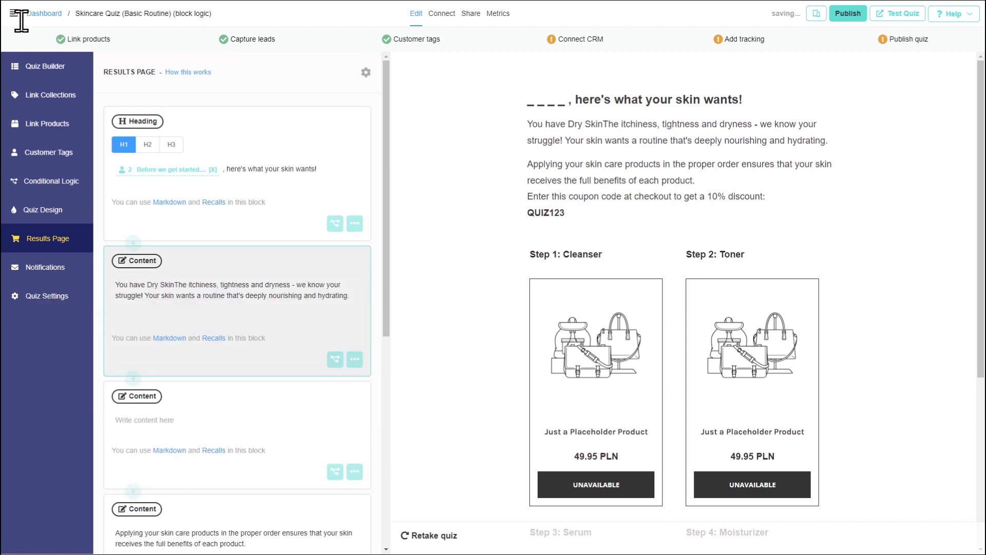
{"action": "left_click", "coordinate": [196, 414]}
{"action": "type", "text": "You have Oily Skin Your skin is oh-so shiny, but with excess oil instead of your natural glow! Your skin wants a routine that reduces oil to provide balance and clarity, all while giving your skin the proper amount of light hydration."}
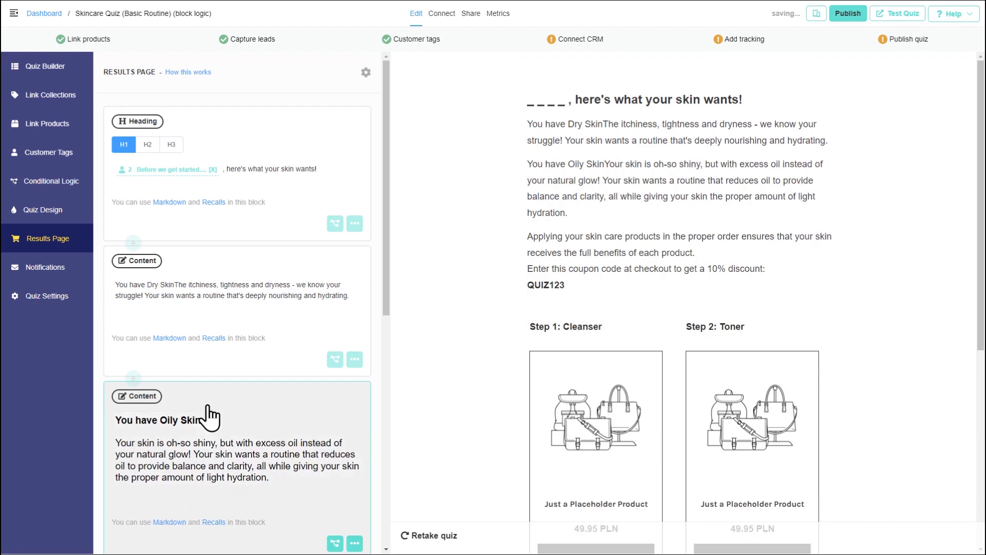
Add two more content blocks holding the pasted Normal Skin and Combination-Type Skin advice.
{"action": "scroll", "coordinate": [204, 419], "scroll_direction": "down", "scroll_amount": 3}
{"action": "left_click", "coordinate": [133, 409]}
{"action": "left_click", "coordinate": [93, 319]}
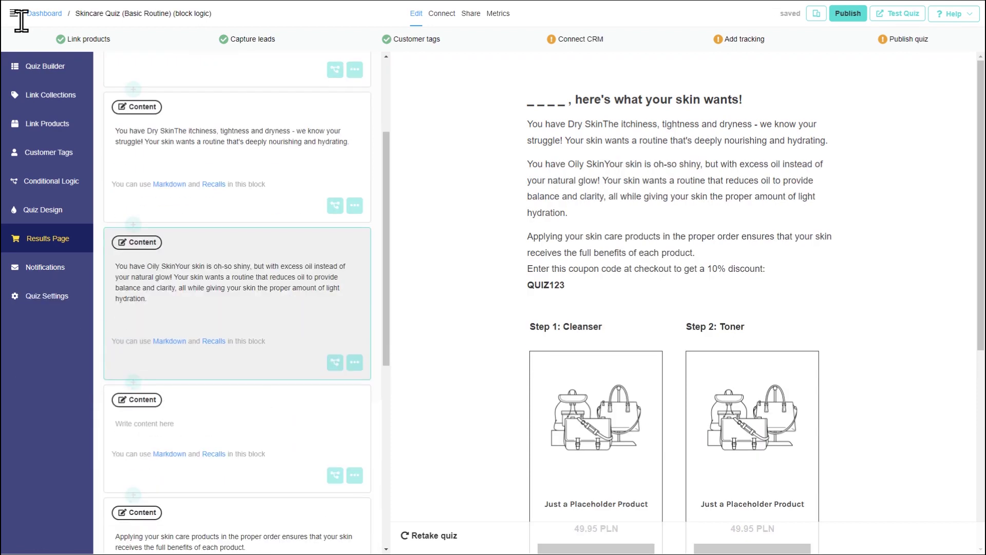
{"action": "left_click", "coordinate": [221, 424]}
{"action": "type", "text": "You have Normal Skin Your skin feels balanced, just like you! Even though your skin doesn’t experience major issues, it deserves amazing care! Your skin wants a routine that sustains your skin’s natural harmony."}
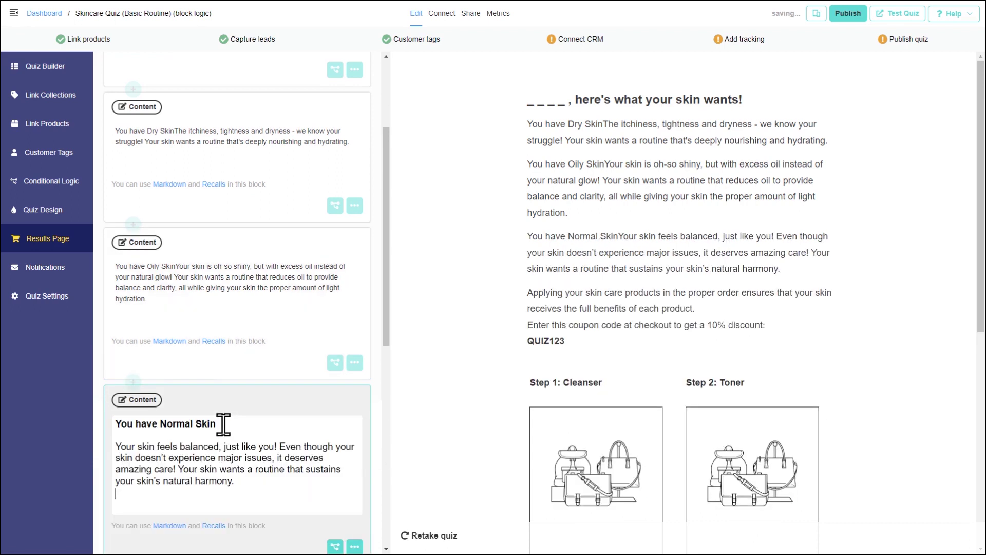
{"action": "scroll", "coordinate": [106, 533], "scroll_direction": "down", "scroll_amount": 3}
{"action": "left_click", "coordinate": [133, 414]}
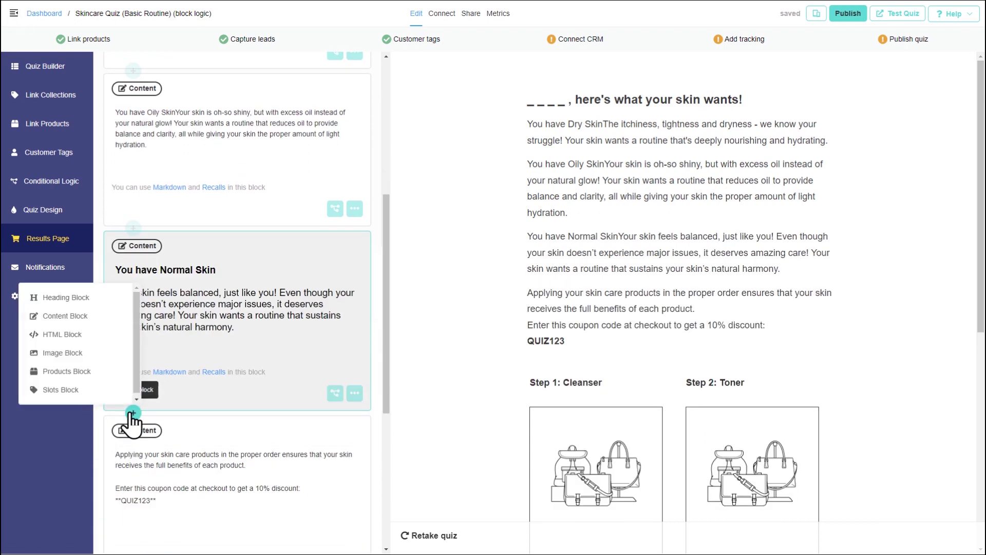
{"action": "left_click", "coordinate": [61, 316]}
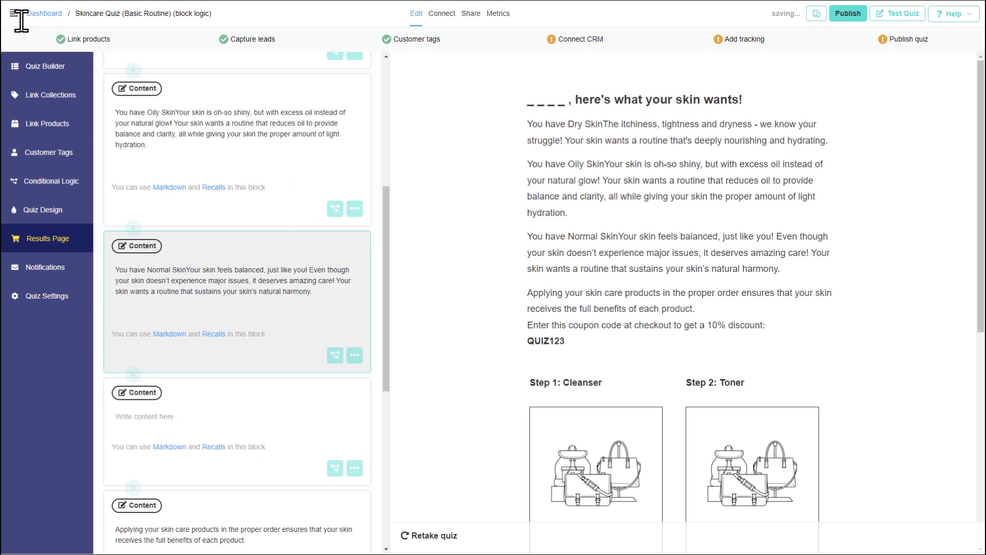
{"action": "left_click", "coordinate": [182, 413]}
{"action": "type", "text": "You have Combination-Type Skin Your skin has multiple things going on at once: you experience your T-zone to be on the oily side, while the rest of your face is either normal or dry."}
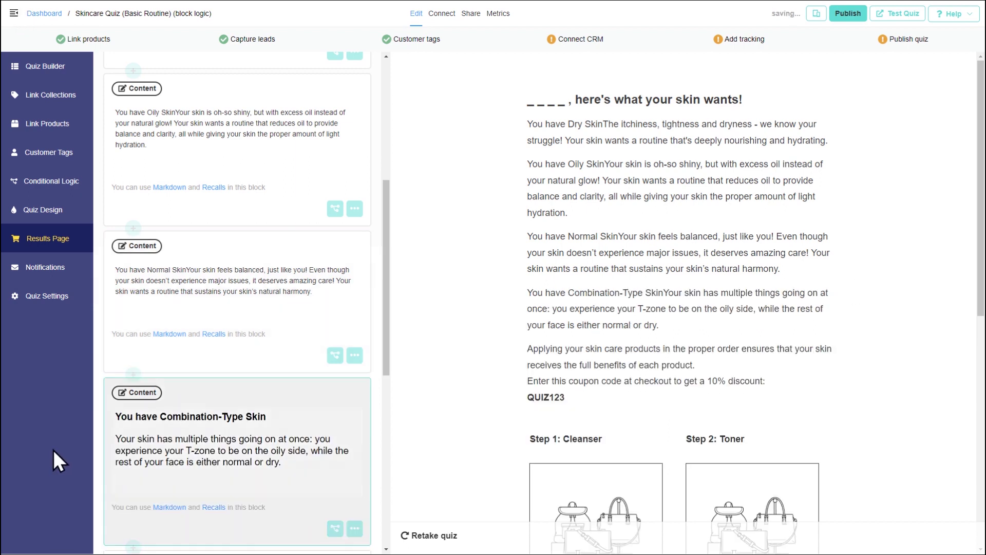
{"action": "scroll", "coordinate": [390, 427], "scroll_direction": "up", "scroll_amount": 6}
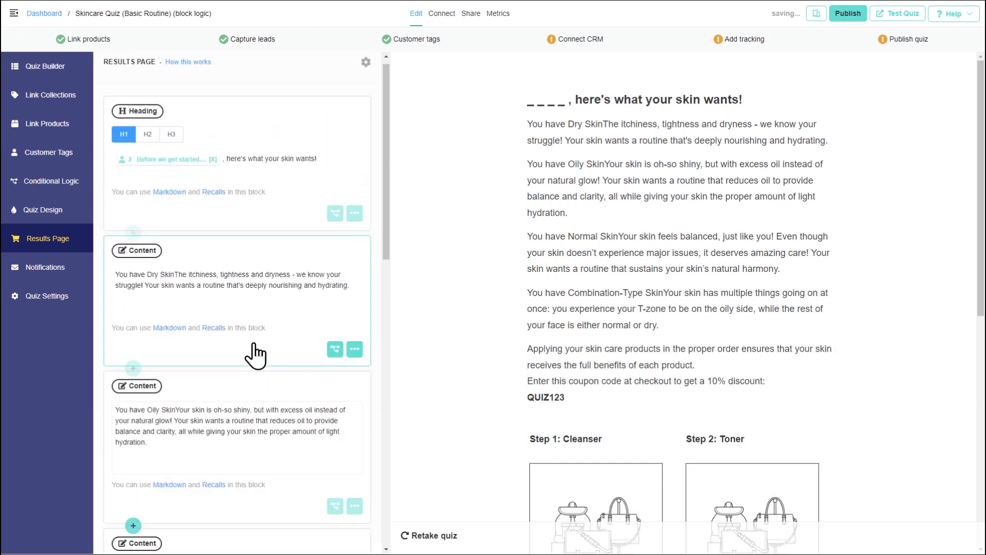
Put the Dry Skin title on its own line and prefix the Oily Skin title with '#'.
{"action": "left_click", "coordinate": [173, 288]}
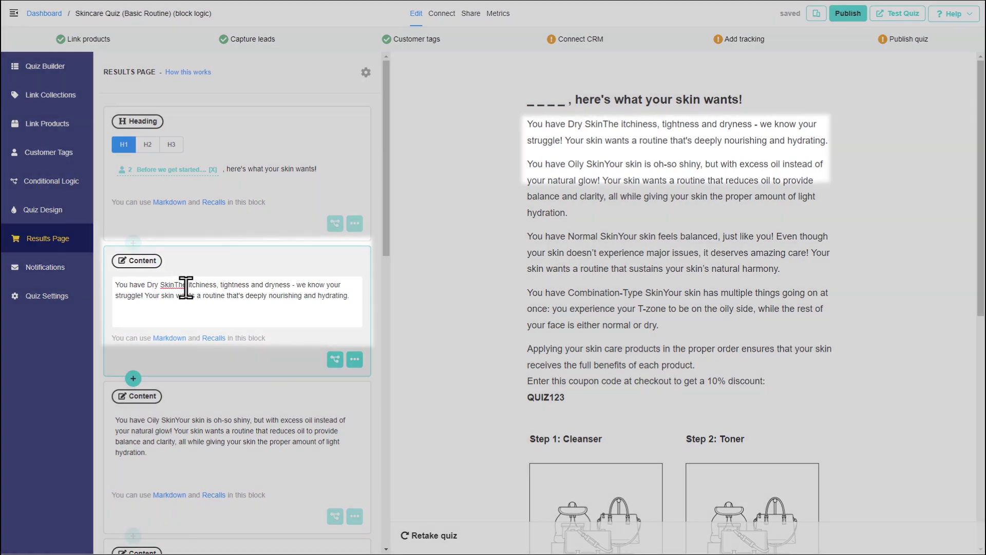
{"action": "key", "text": "Return"}
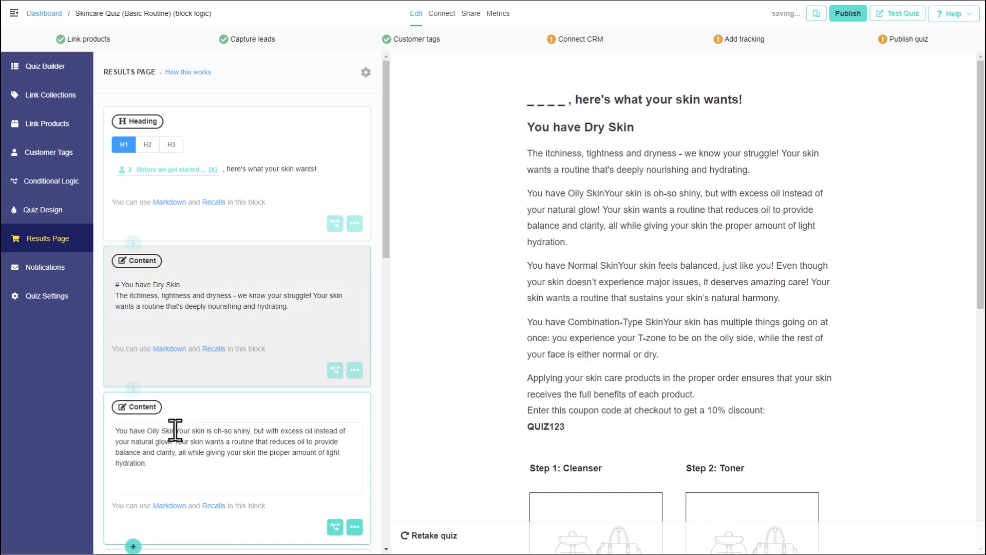
{"action": "left_click", "coordinate": [177, 430]}
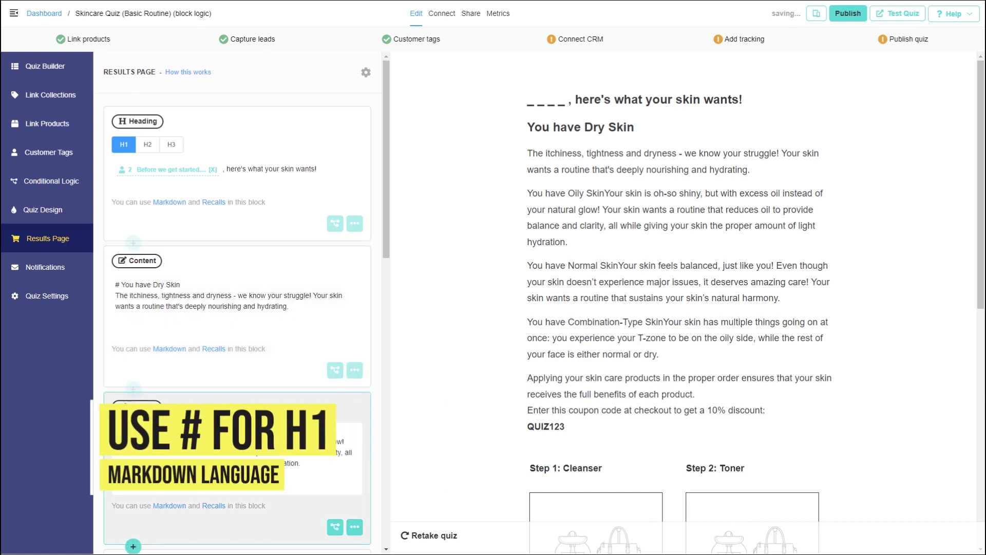
{"action": "type", "text": "#"}
{"action": "scroll", "coordinate": [190, 338], "scroll_direction": "down", "scroll_amount": 5}
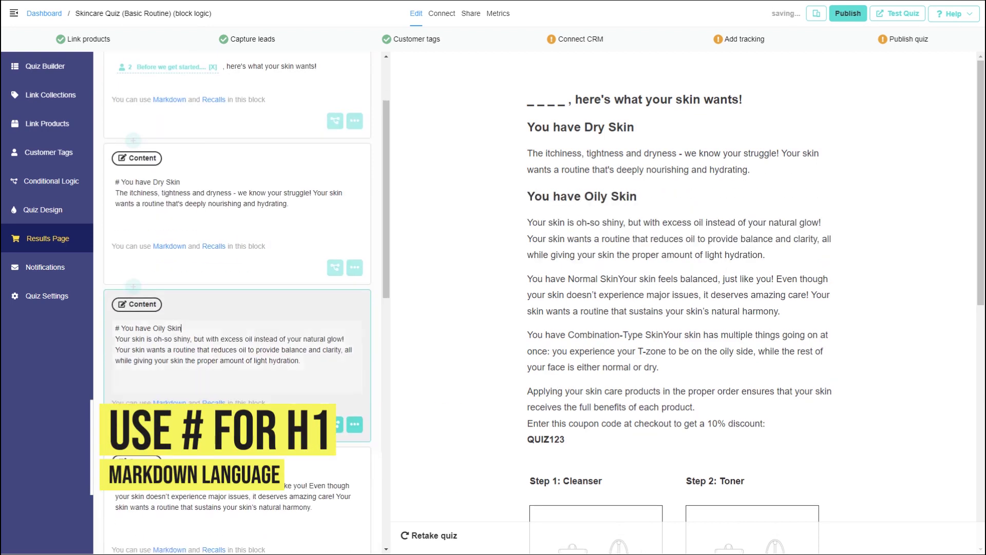
Make the Normal Skin and Combination-Type Skin titles '#' headings on their own lines.
{"action": "left_click", "coordinate": [188, 331]}
{"action": "key", "text": "Return"}
{"action": "left_click", "coordinate": [116, 332]}
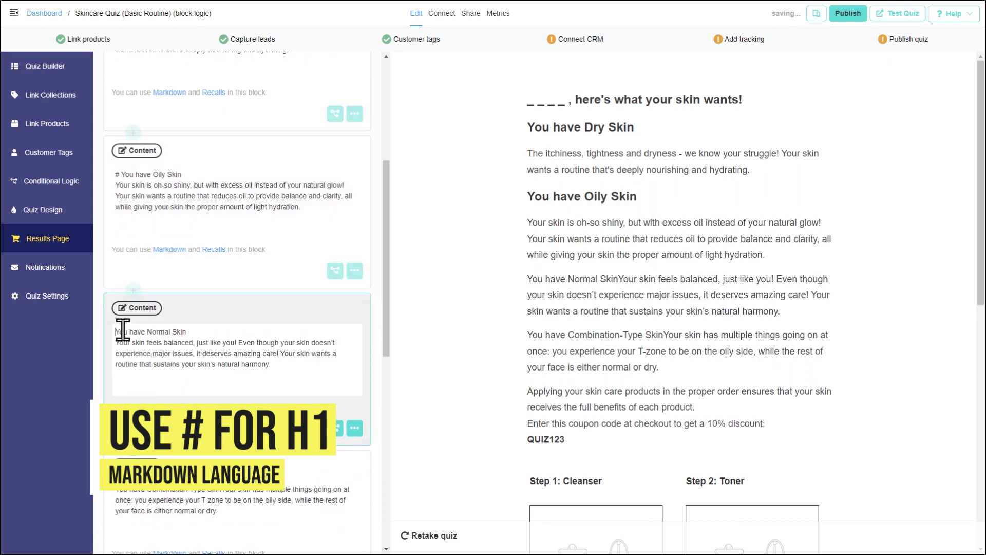
{"action": "type", "text": "#"}
{"action": "scroll", "coordinate": [198, 342], "scroll_direction": "down", "scroll_amount": 2}
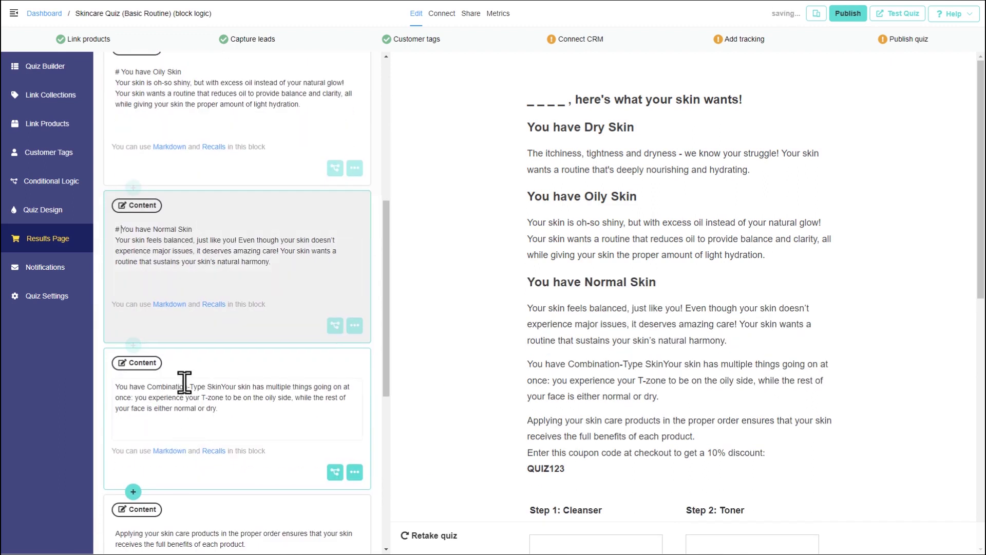
{"action": "left_click", "coordinate": [219, 386]}
{"action": "key", "text": "Return"}
{"action": "left_click", "coordinate": [116, 386]}
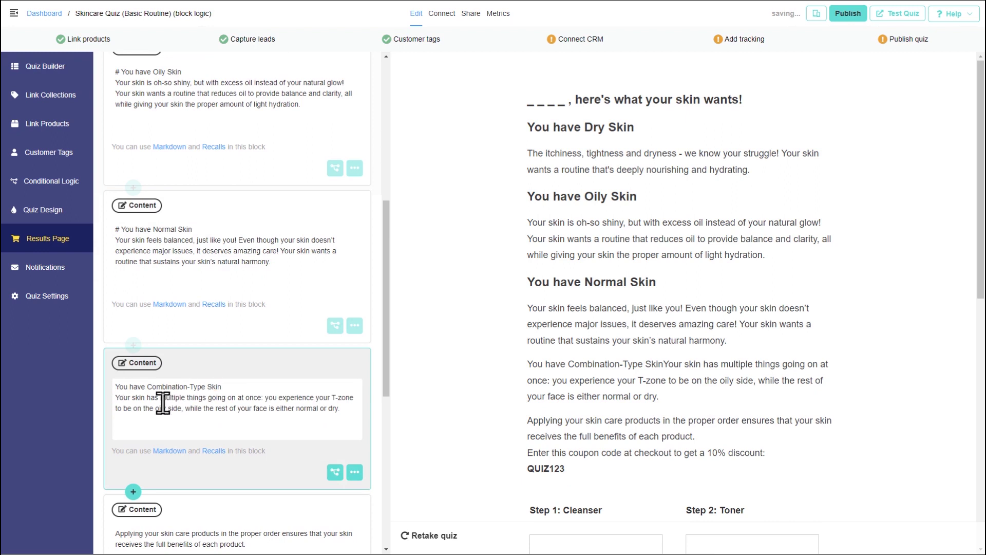
{"action": "type", "text": "#"}
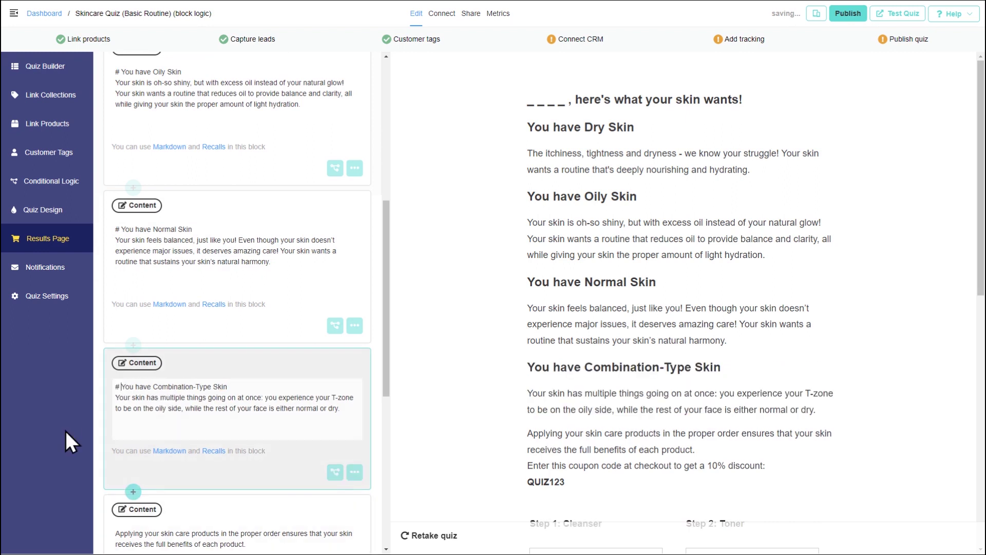
{"action": "scroll", "coordinate": [405, 436], "scroll_direction": "down", "scroll_amount": 1}
{"action": "scroll", "coordinate": [286, 412], "scroll_direction": "up", "scroll_amount": 7}
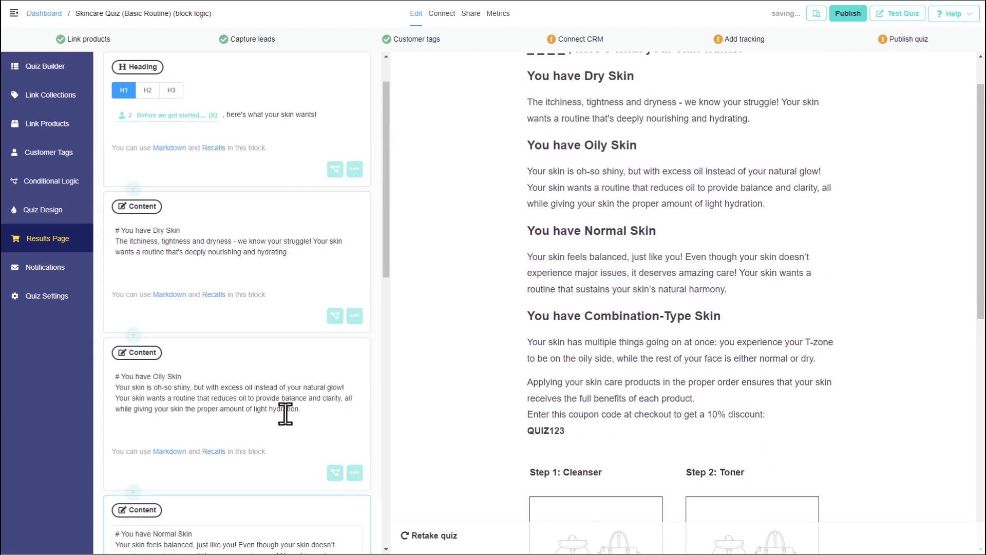
Add block logic to Dry Skin: visible if question 4 is 'Dry and tight all over', otherwise hidden.
{"action": "scroll", "coordinate": [416, 393], "scroll_direction": "up", "scroll_amount": 1}
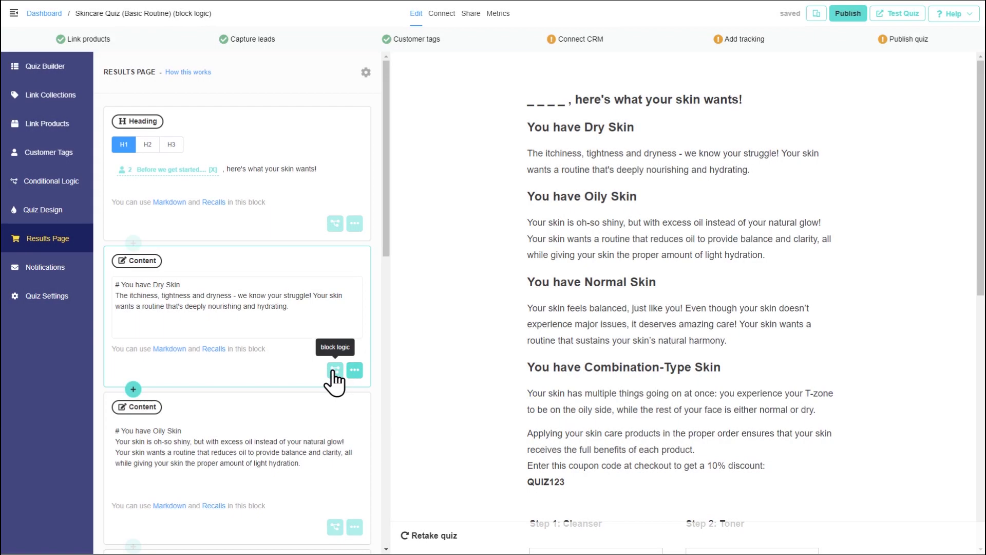
{"action": "left_click", "coordinate": [333, 371]}
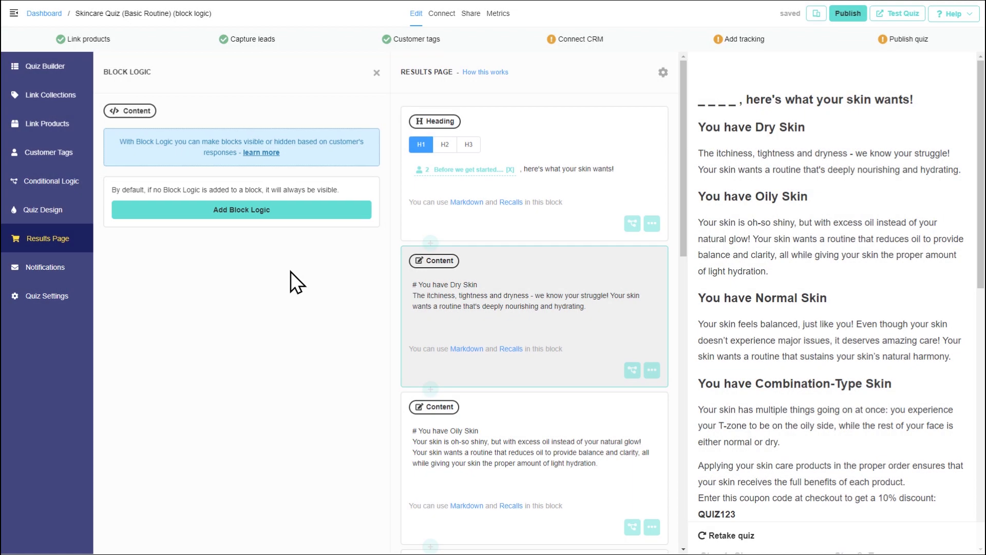
{"action": "left_click", "coordinate": [289, 227]}
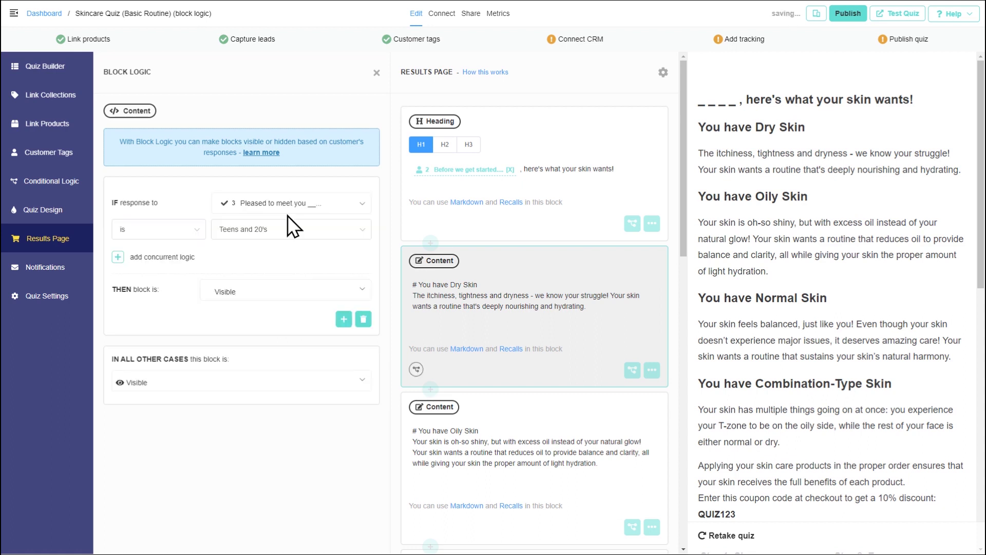
{"action": "left_click", "coordinate": [289, 207]}
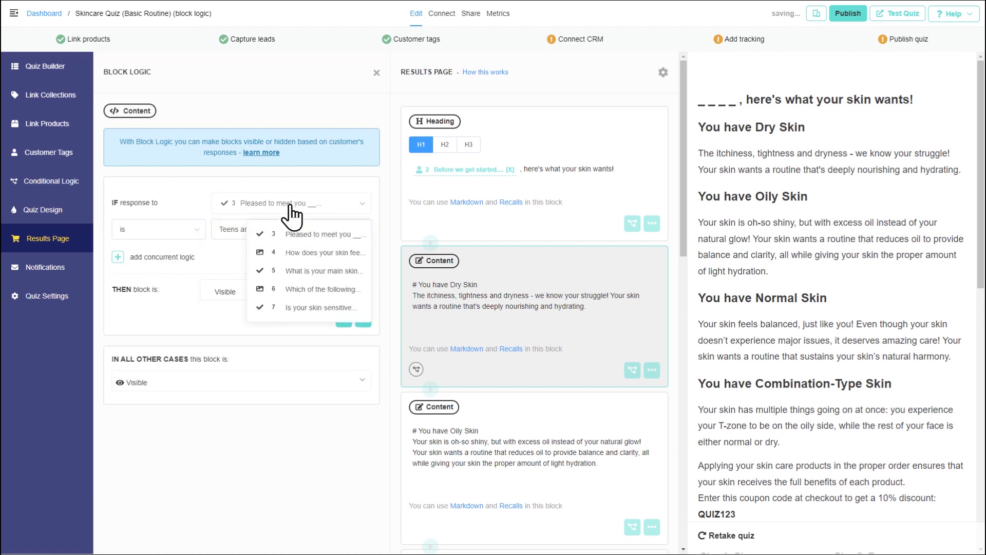
{"action": "left_click", "coordinate": [298, 253]}
{"action": "left_click", "coordinate": [188, 234]}
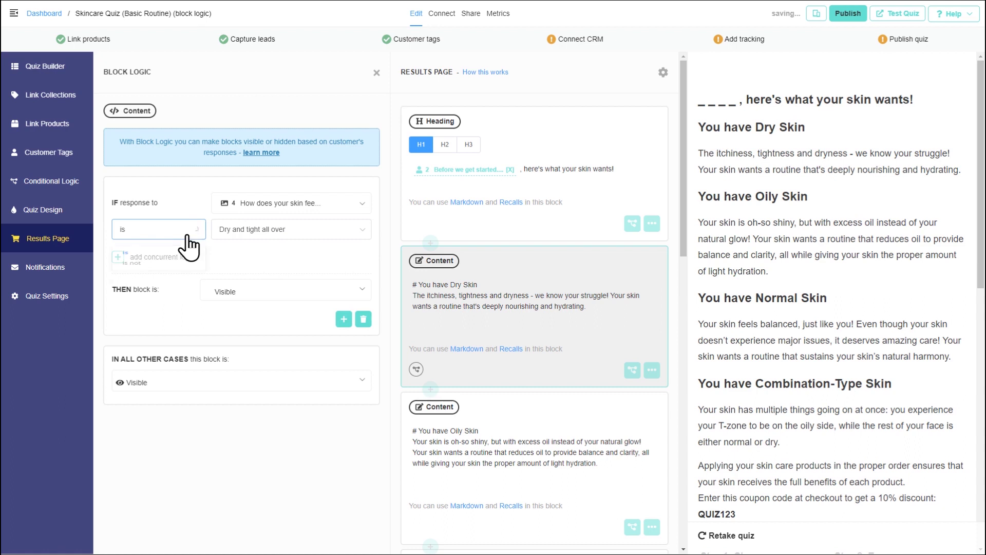
{"action": "left_click", "coordinate": [177, 257]}
{"action": "left_click", "coordinate": [278, 232]}
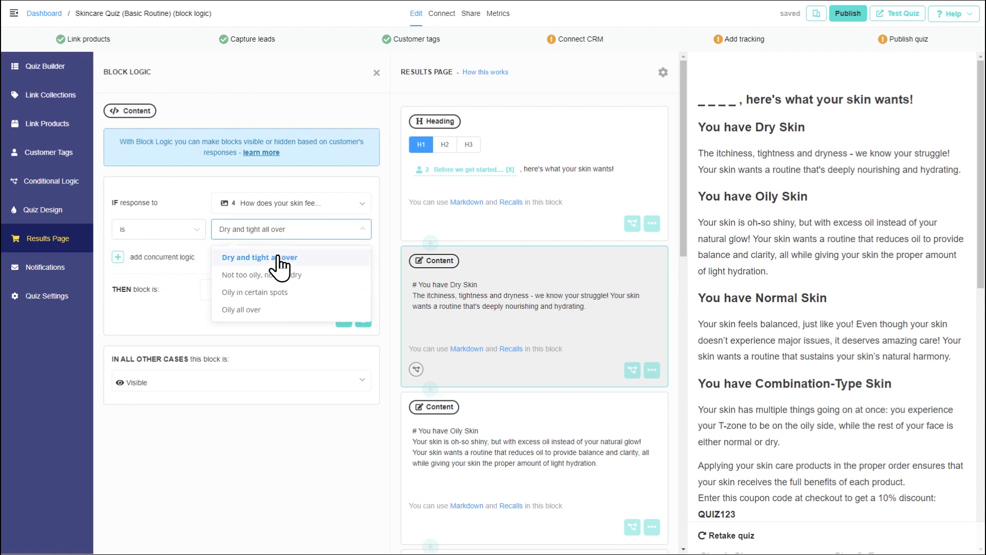
{"action": "left_click", "coordinate": [282, 259]}
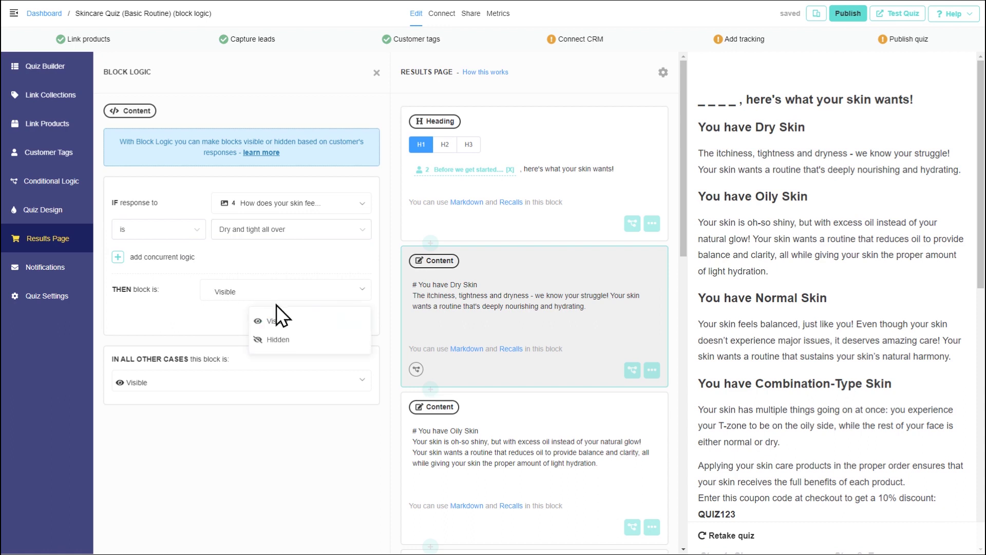
{"action": "left_click", "coordinate": [327, 322]}
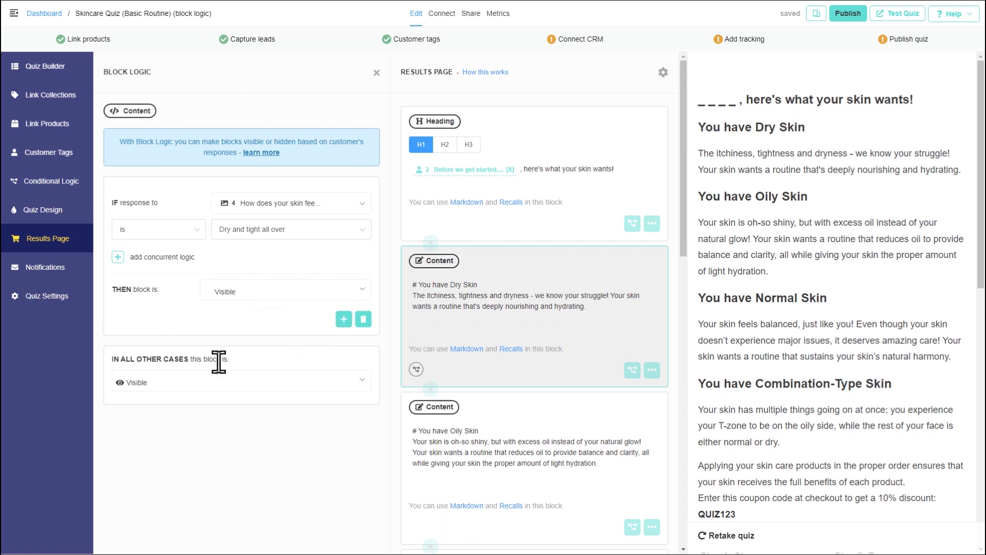
{"action": "left_click", "coordinate": [289, 383]}
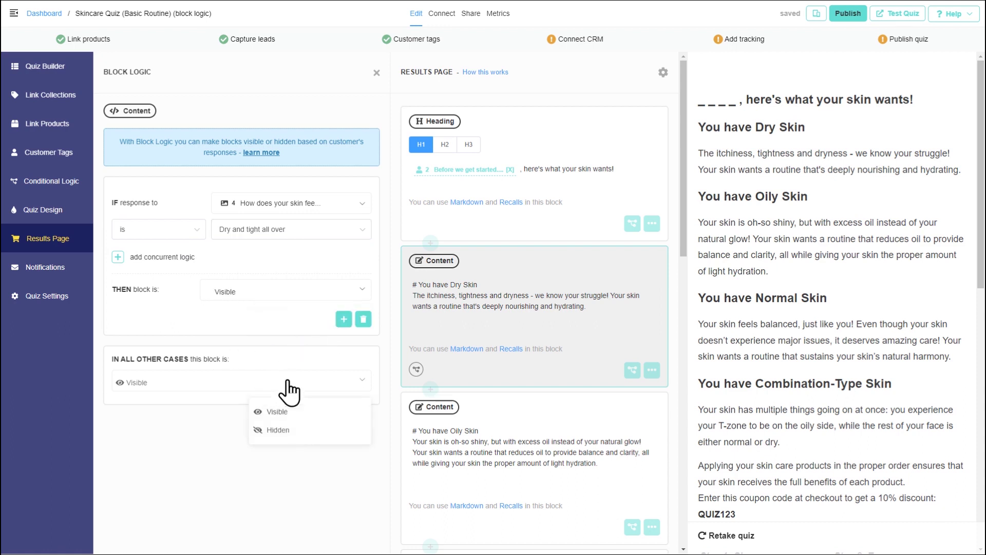
{"action": "left_click", "coordinate": [282, 432]}
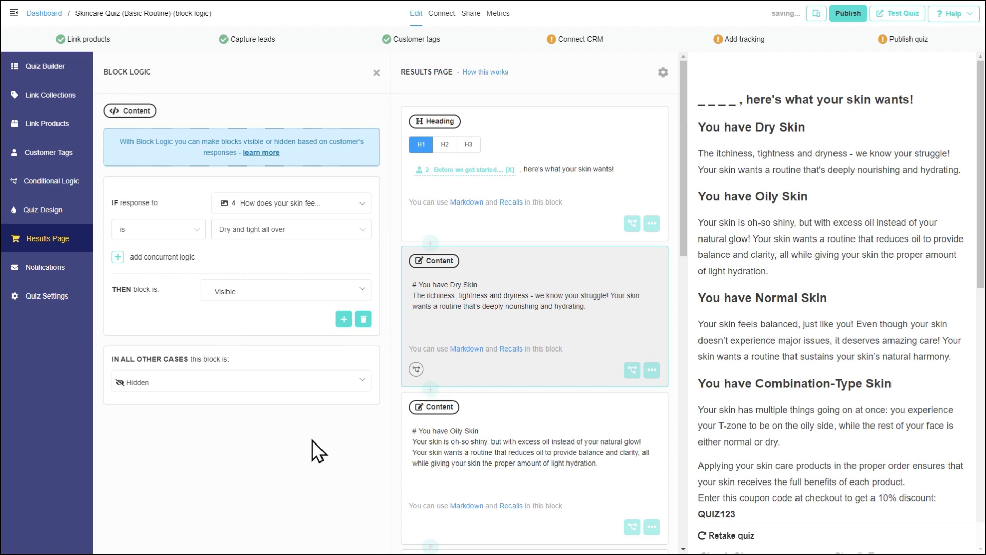
Set the Oily Skin rule to 'Oily all over' and Normal Skin to 'Not too oily, not too dry'.
{"action": "left_click", "coordinate": [416, 526]}
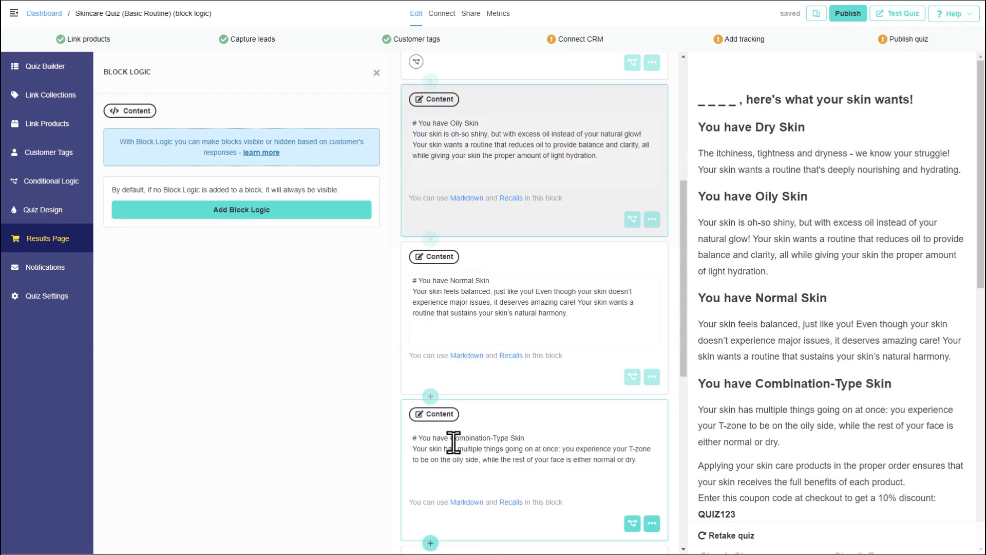
{"action": "left_click", "coordinate": [247, 231]}
{"action": "left_click", "coordinate": [280, 316]}
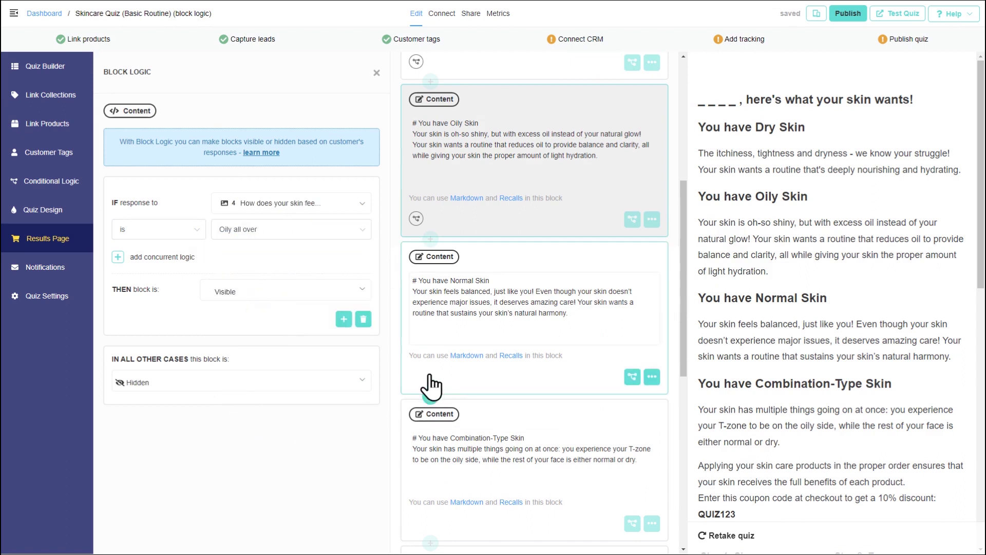
{"action": "left_click", "coordinate": [430, 380]}
{"action": "left_click", "coordinate": [278, 230]}
{"action": "left_click", "coordinate": [277, 275]}
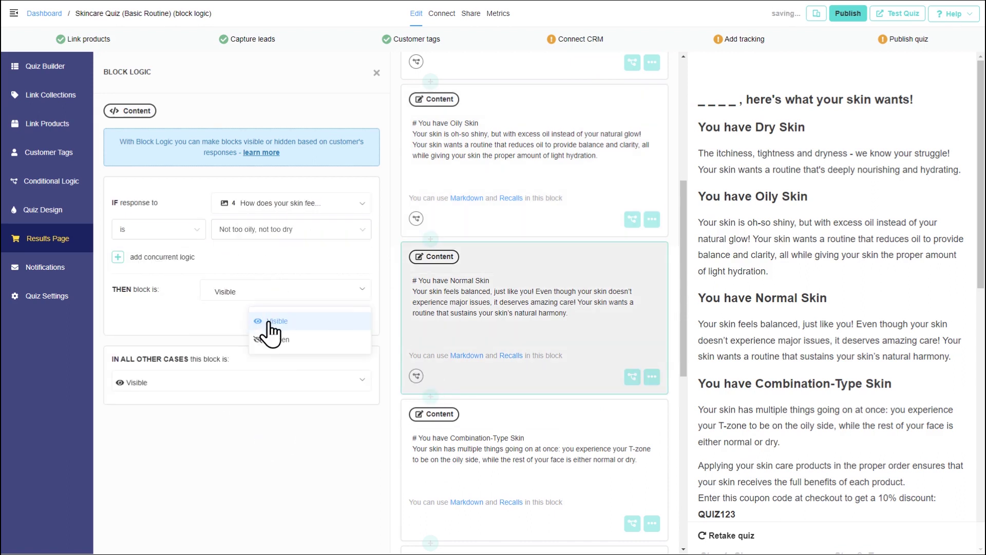
Show Combination-Type Skin only when question 4 is 'Oily in certain spots', otherwise hidden.
{"action": "left_click", "coordinate": [408, 544]}
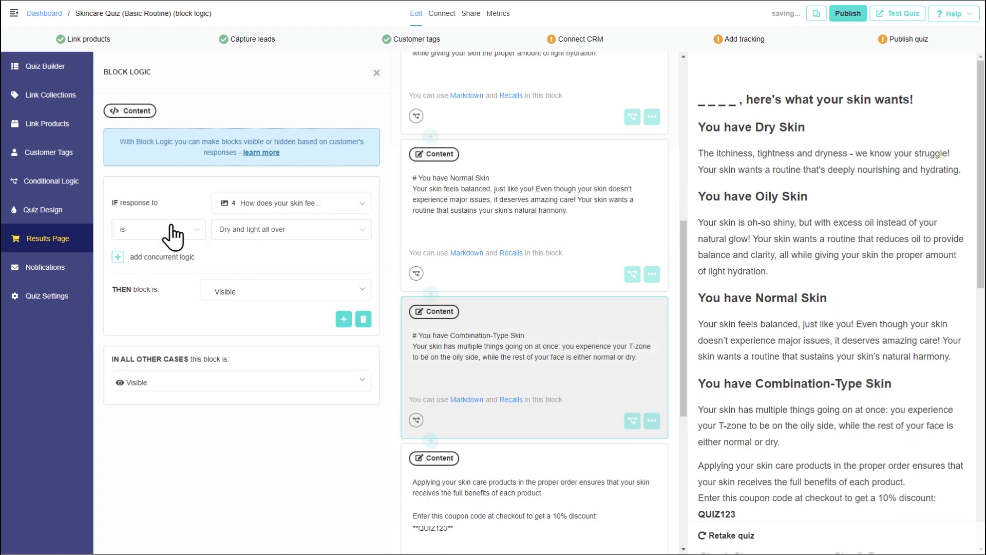
{"action": "left_click", "coordinate": [257, 229]}
{"action": "left_click", "coordinate": [264, 278]}
{"action": "left_click", "coordinate": [283, 292]}
{"action": "left_click", "coordinate": [282, 326]}
{"action": "left_click", "coordinate": [278, 383]}
{"action": "left_click", "coordinate": [277, 432]}
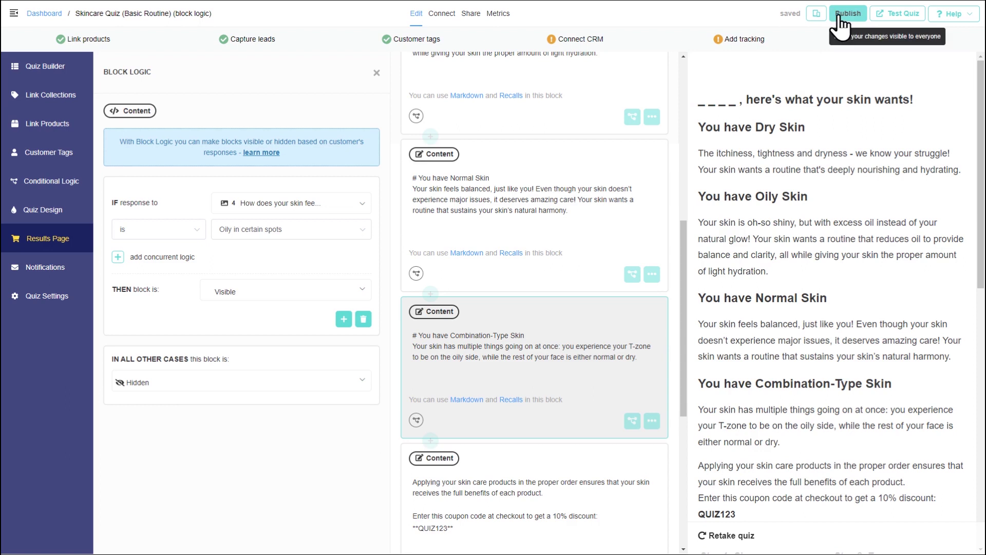
Publish the quiz and test-run it, answering 'Dry and tight all over' to reach results.
{"action": "left_click", "coordinate": [839, 14]}
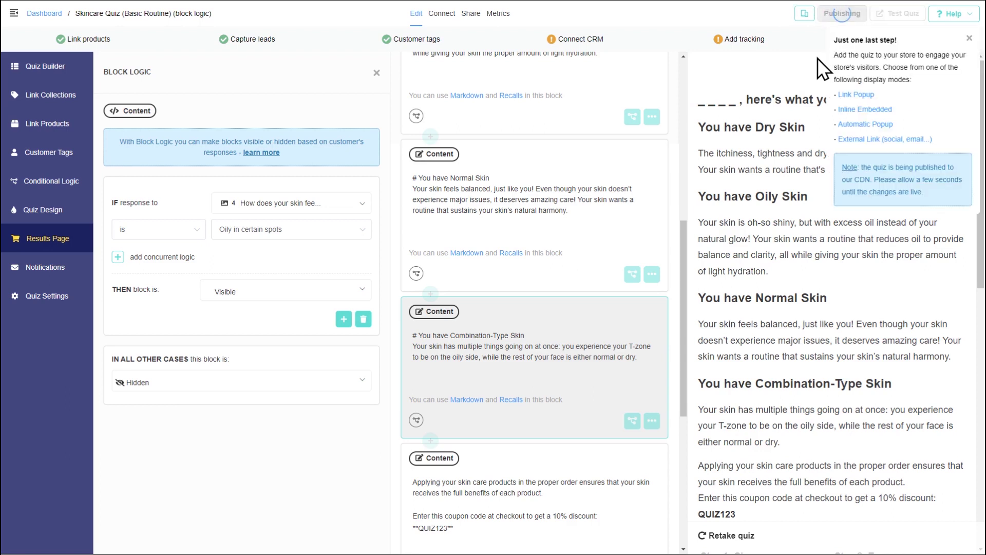
{"action": "left_click", "coordinate": [878, 21]}
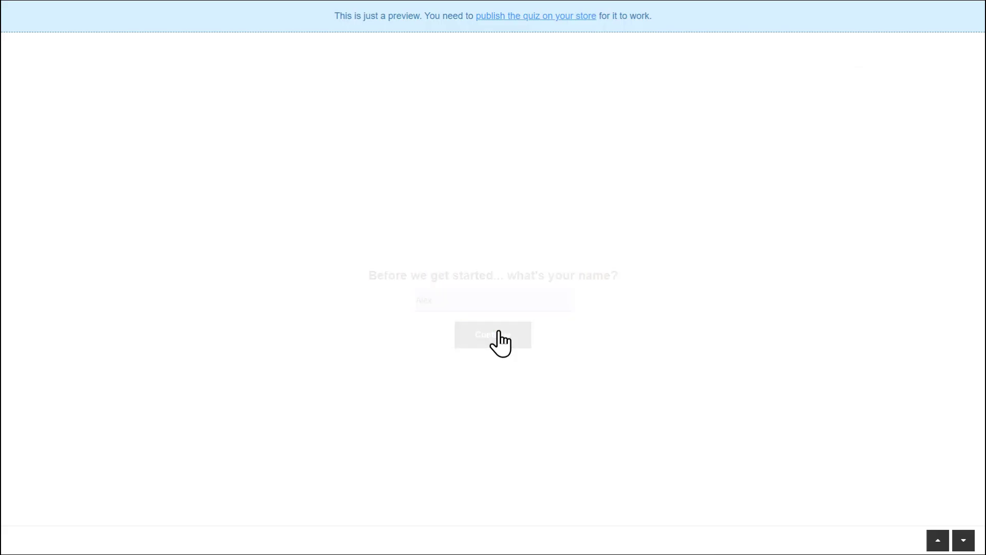
{"action": "left_click", "coordinate": [496, 336]}
{"action": "left_click", "coordinate": [520, 313]}
{"action": "left_click", "coordinate": [372, 340]}
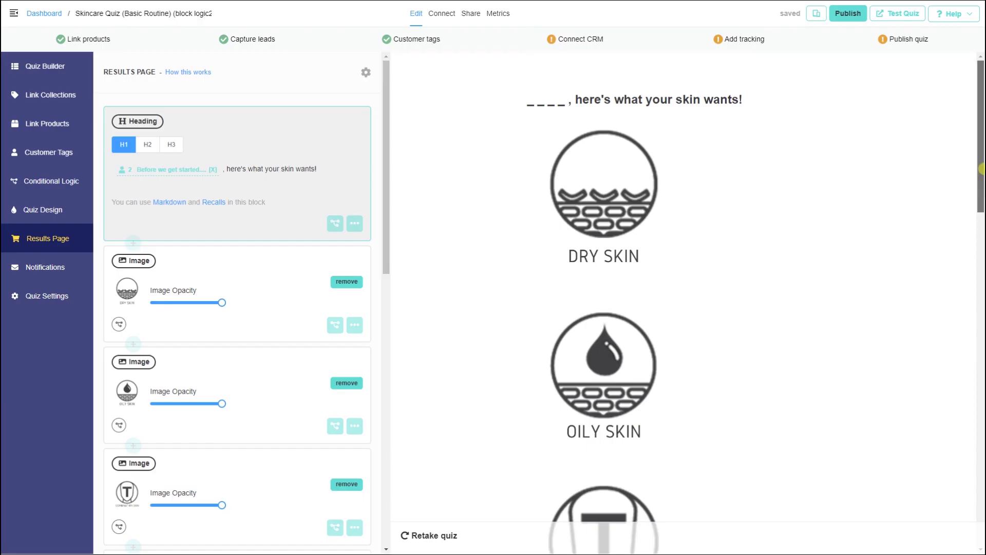
Review the results page blocks, select the first Products block, and open Conditional Logic.
{"action": "scroll", "coordinate": [980, 139], "scroll_direction": "down", "scroll_amount": 1}
{"action": "scroll", "coordinate": [683, 303], "scroll_direction": "down", "scroll_amount": 5}
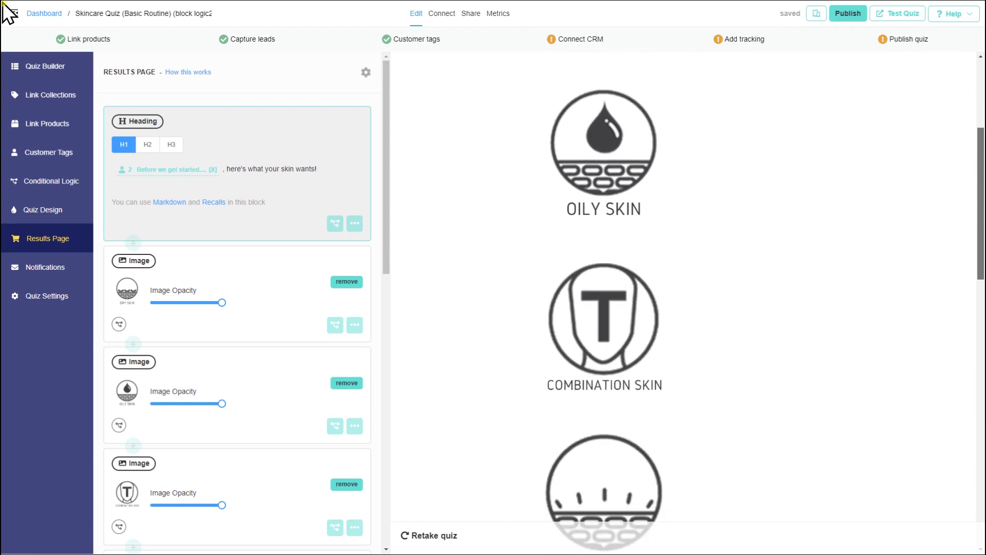
{"action": "scroll", "coordinate": [683, 303], "scroll_direction": "down", "scroll_amount": 1}
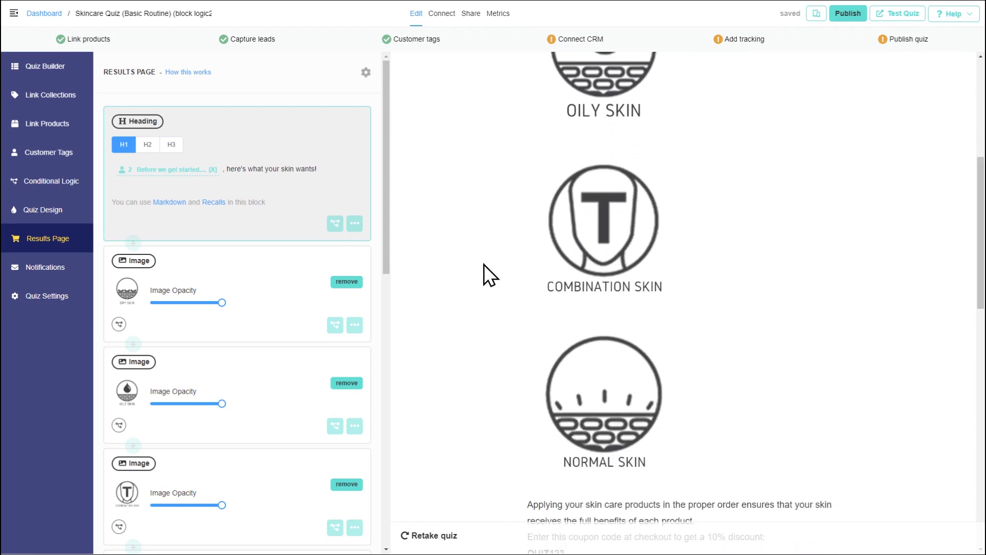
{"action": "left_click_drag", "start_coordinate": [387, 269], "coordinate": [381, 313]}
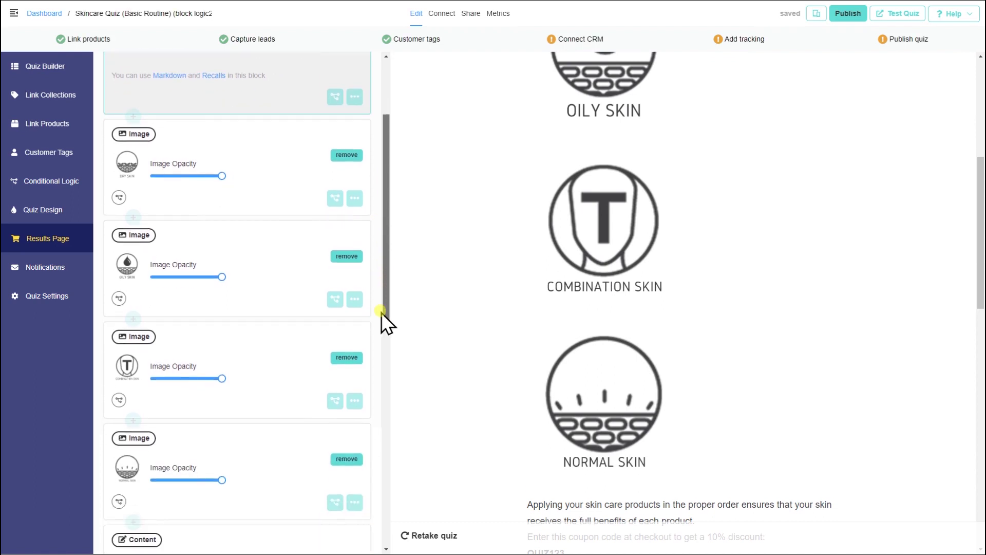
{"action": "scroll", "coordinate": [432, 350], "scroll_direction": "down", "scroll_amount": 5}
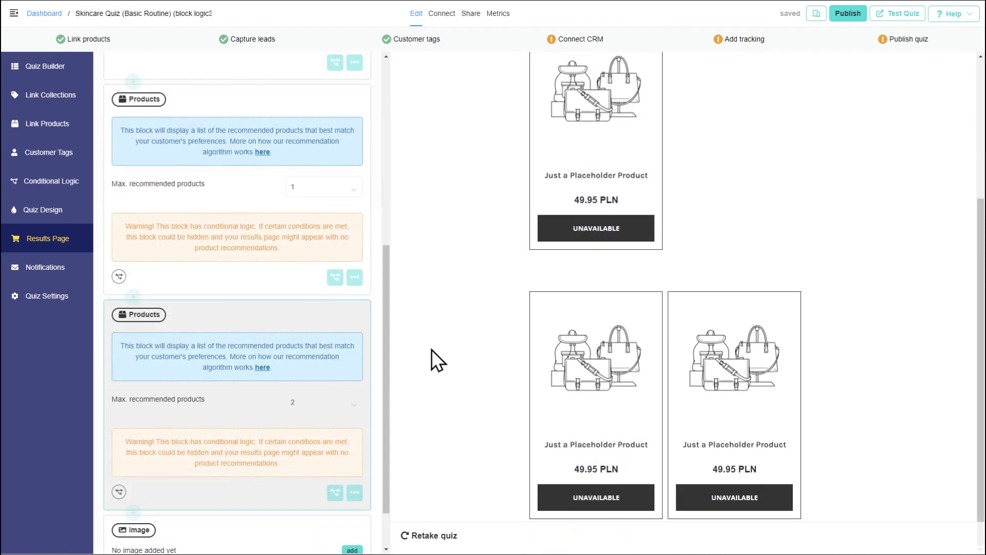
{"action": "scroll", "coordinate": [432, 350], "scroll_direction": "up", "scroll_amount": 1}
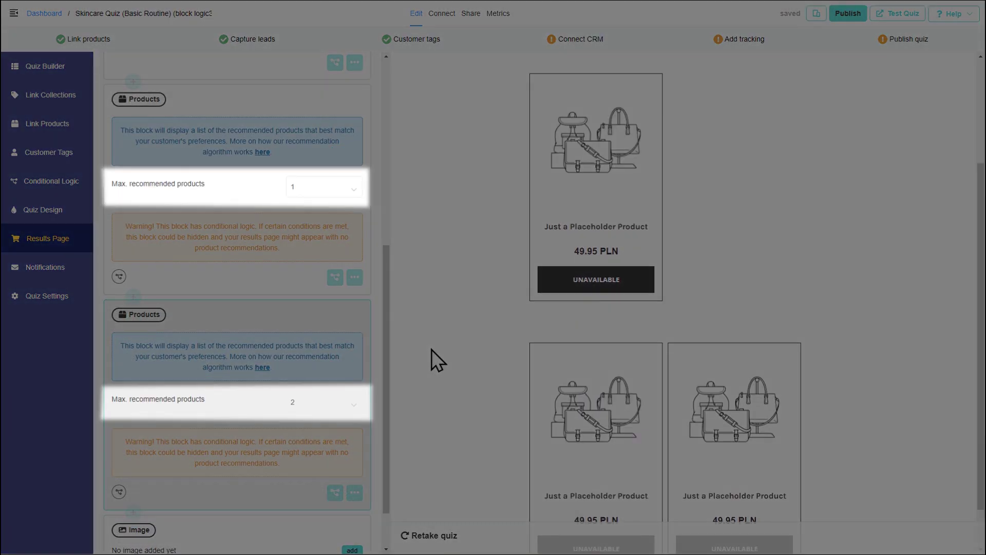
{"action": "scroll", "coordinate": [438, 359], "scroll_direction": "down", "scroll_amount": 1}
{"action": "left_click", "coordinate": [277, 289]}
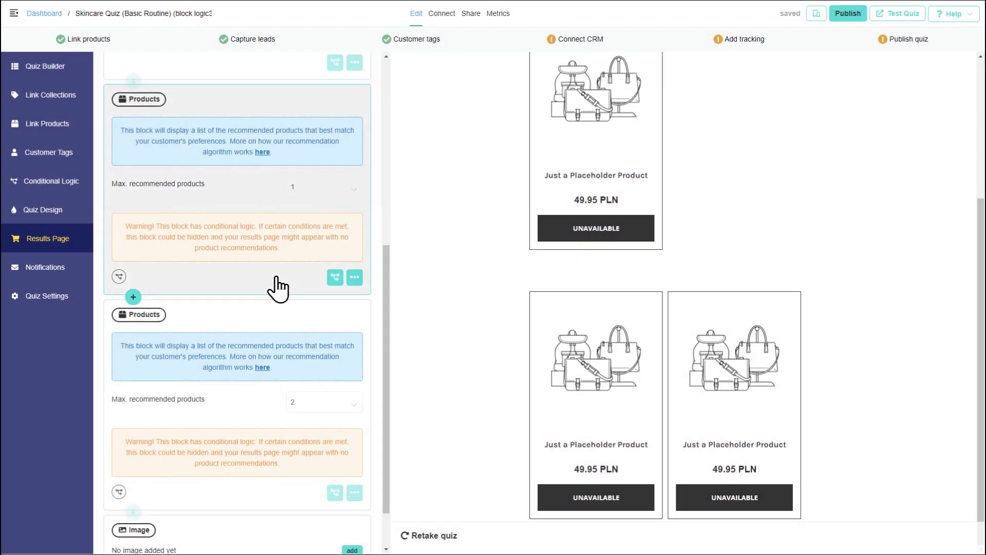
{"action": "left_click", "coordinate": [262, 494]}
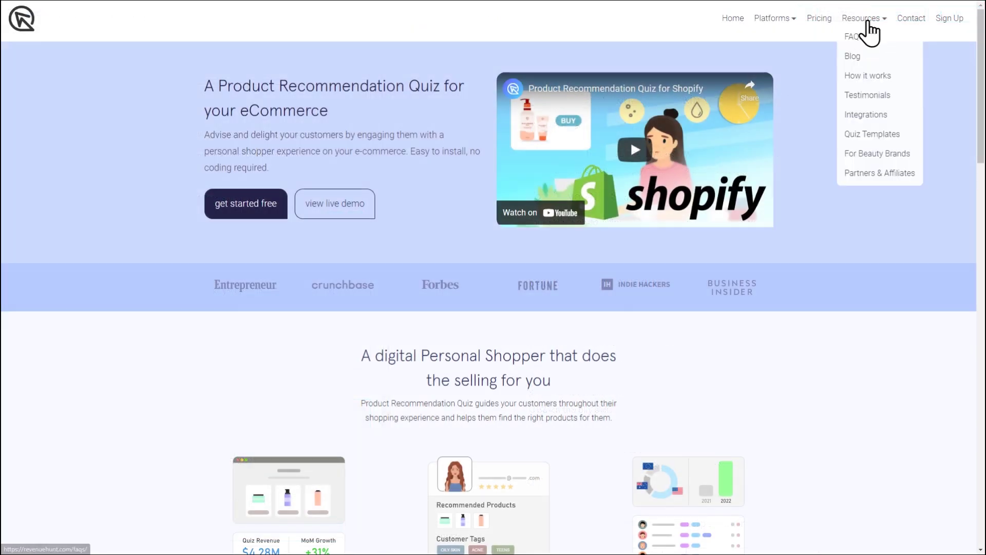
Open the FAQs page and scroll to the Integrations, Publish your Quiz and Metrics sections.
{"action": "left_click", "coordinate": [869, 34]}
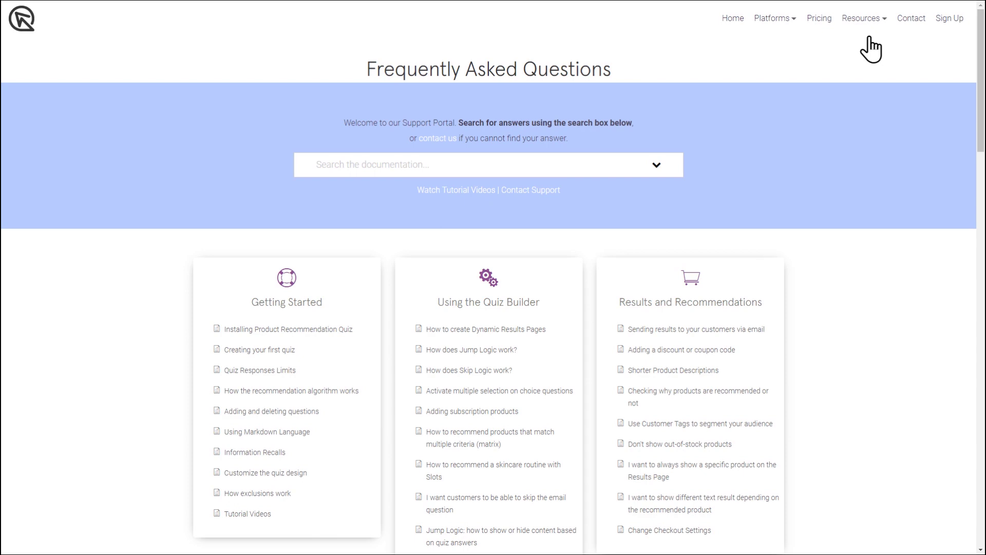
{"action": "left_click_drag", "start_coordinate": [980, 84], "coordinate": [980, 186]}
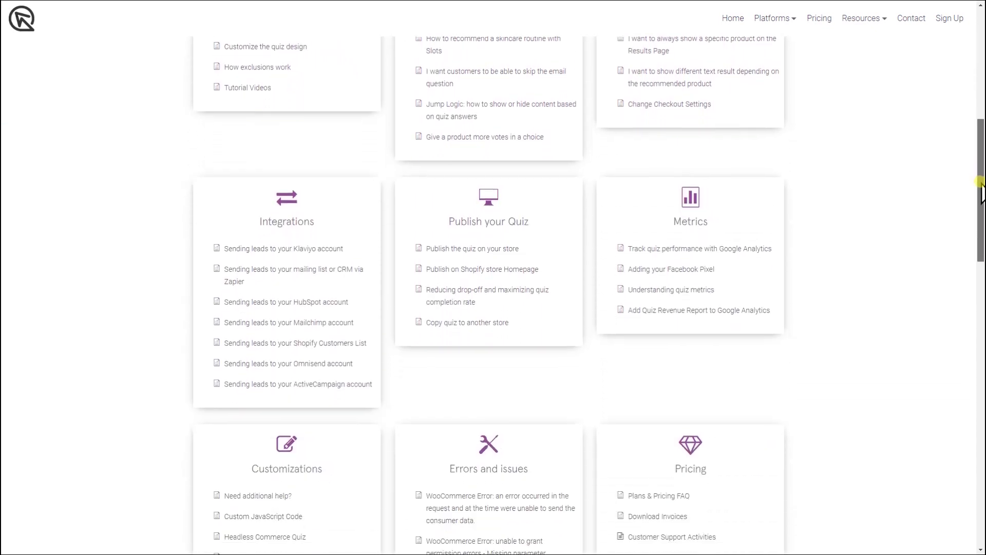